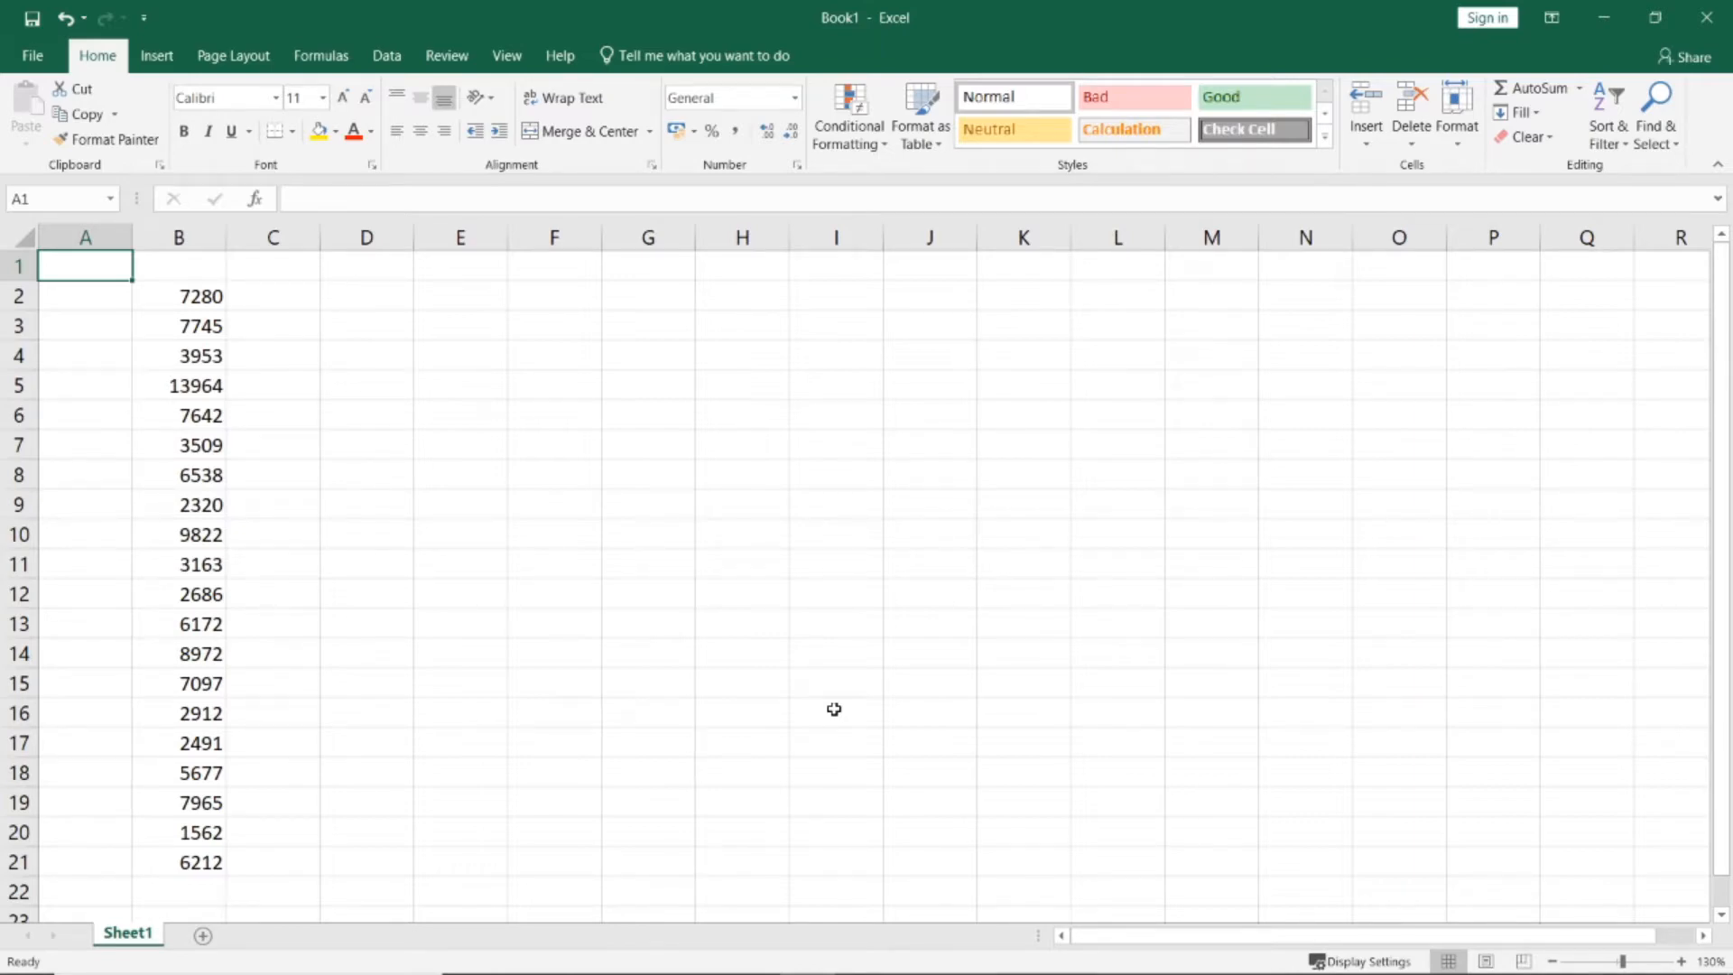
Enter the heading LARGE in cell D1
key("Right")
key("Right")
key("Right")
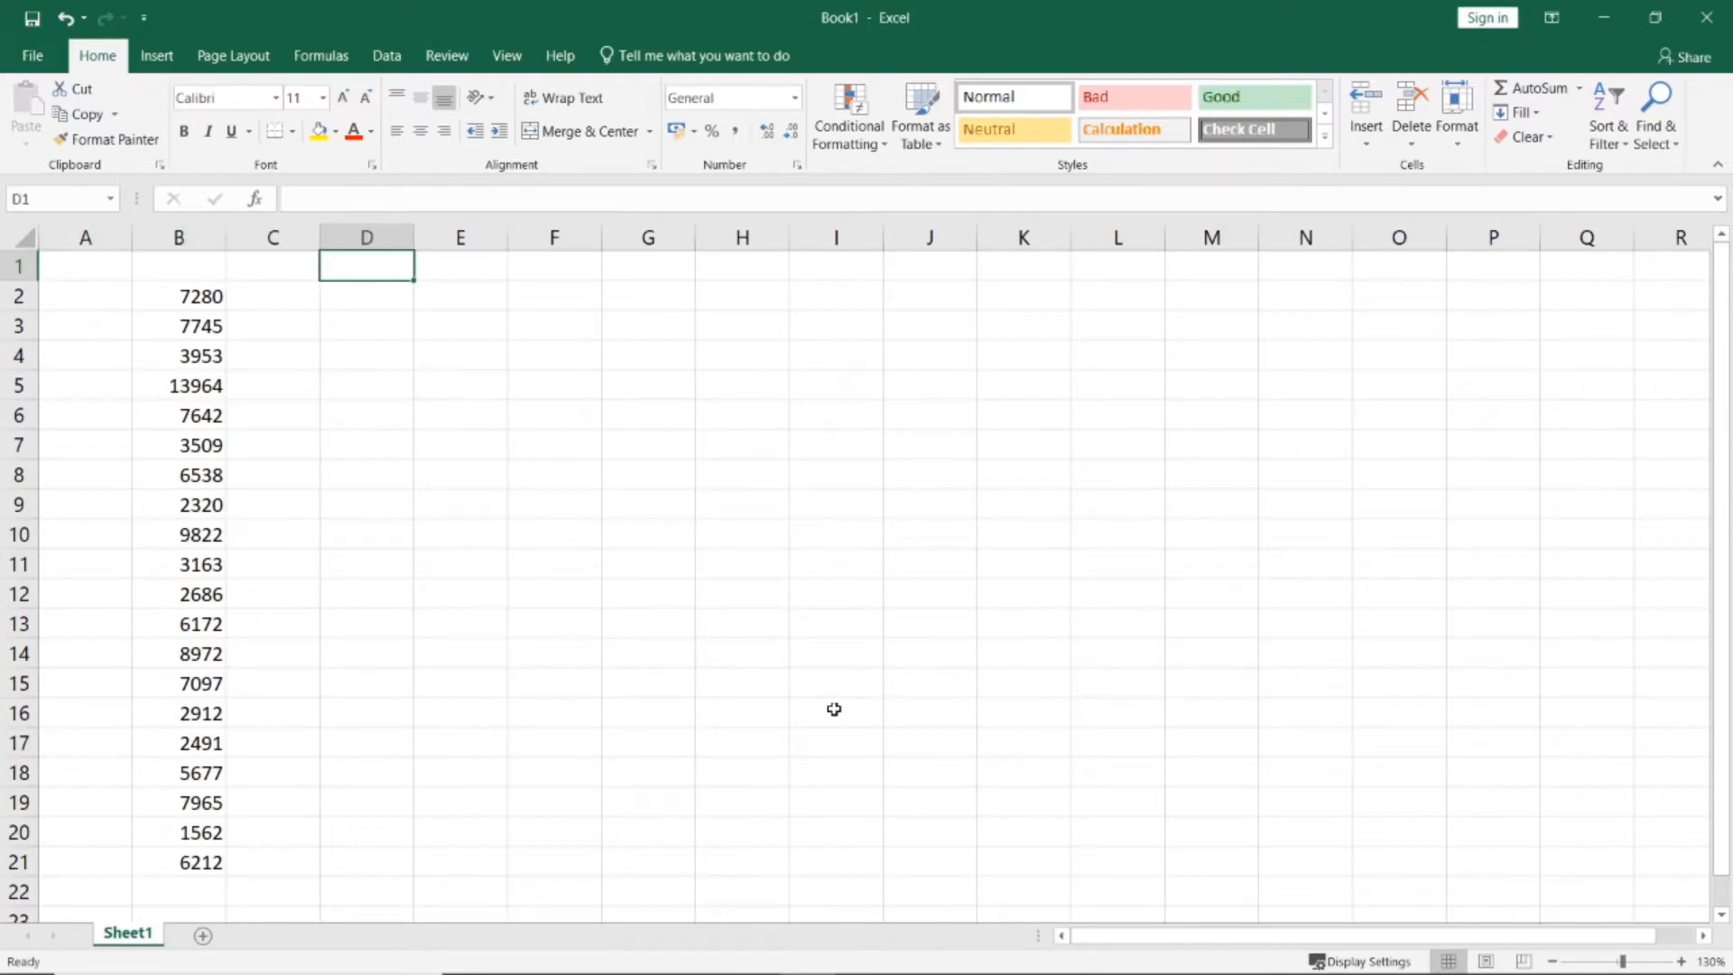
type("LArg")
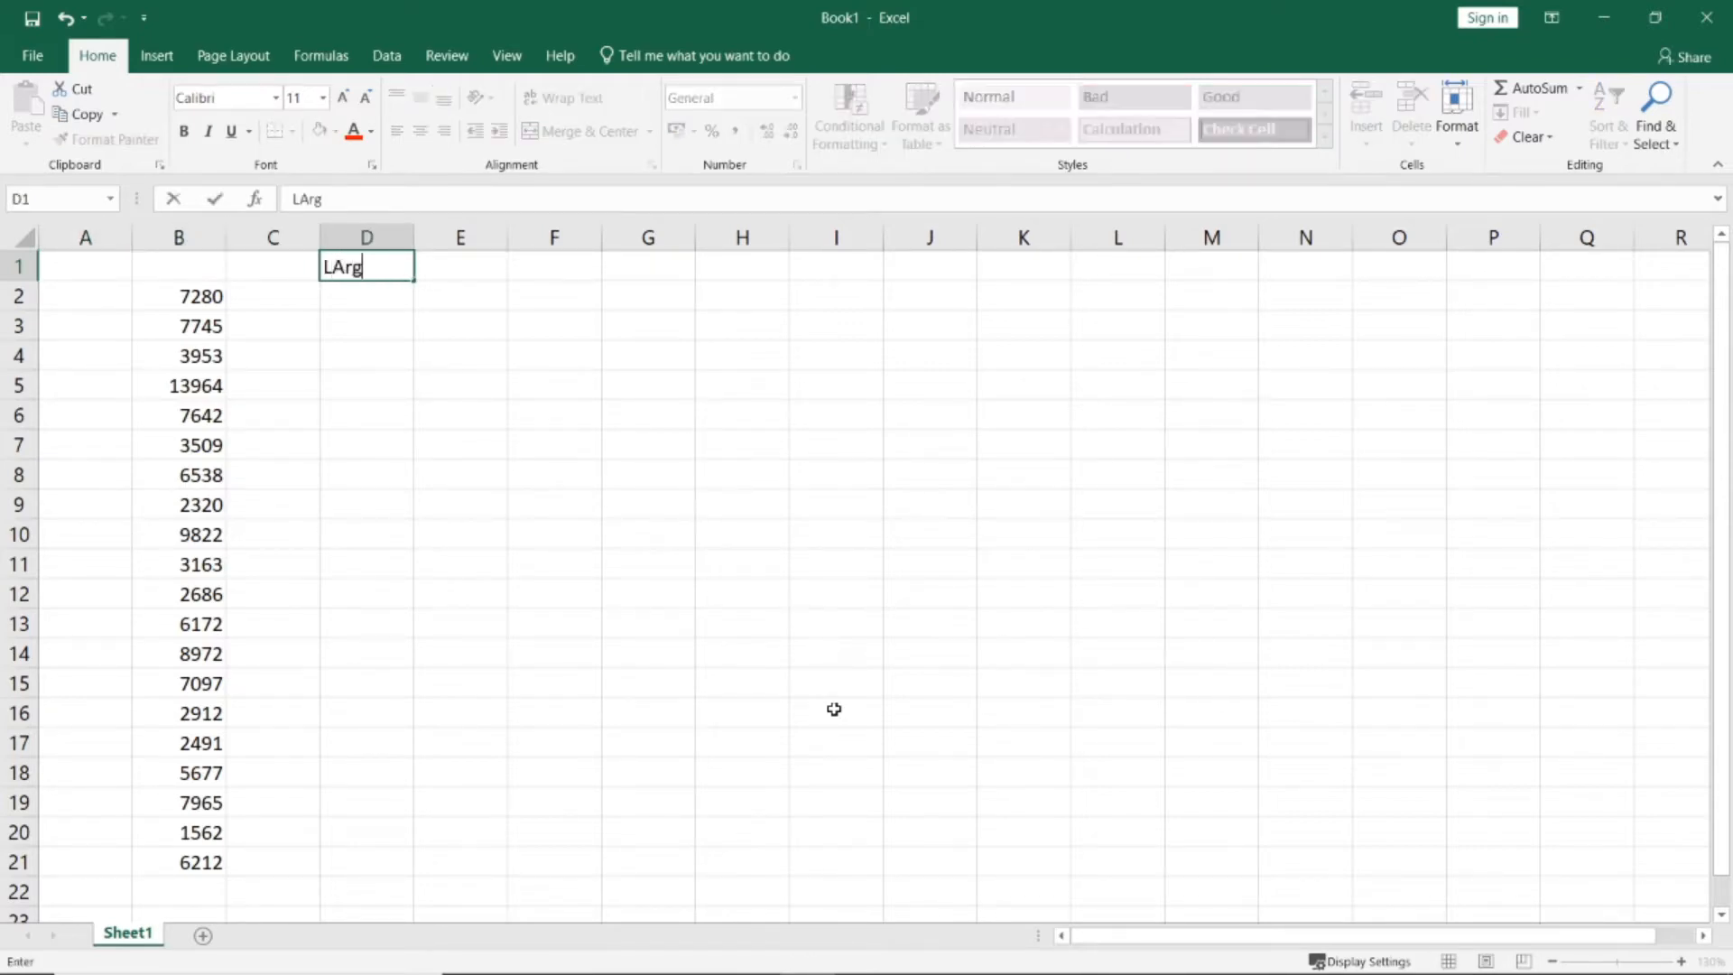
key("BackSpace")
key("BackSpace")
type("RGFE")
key("BackSpace")
key("BackSpace")
type("E")
key("Tab")
key("Tab")
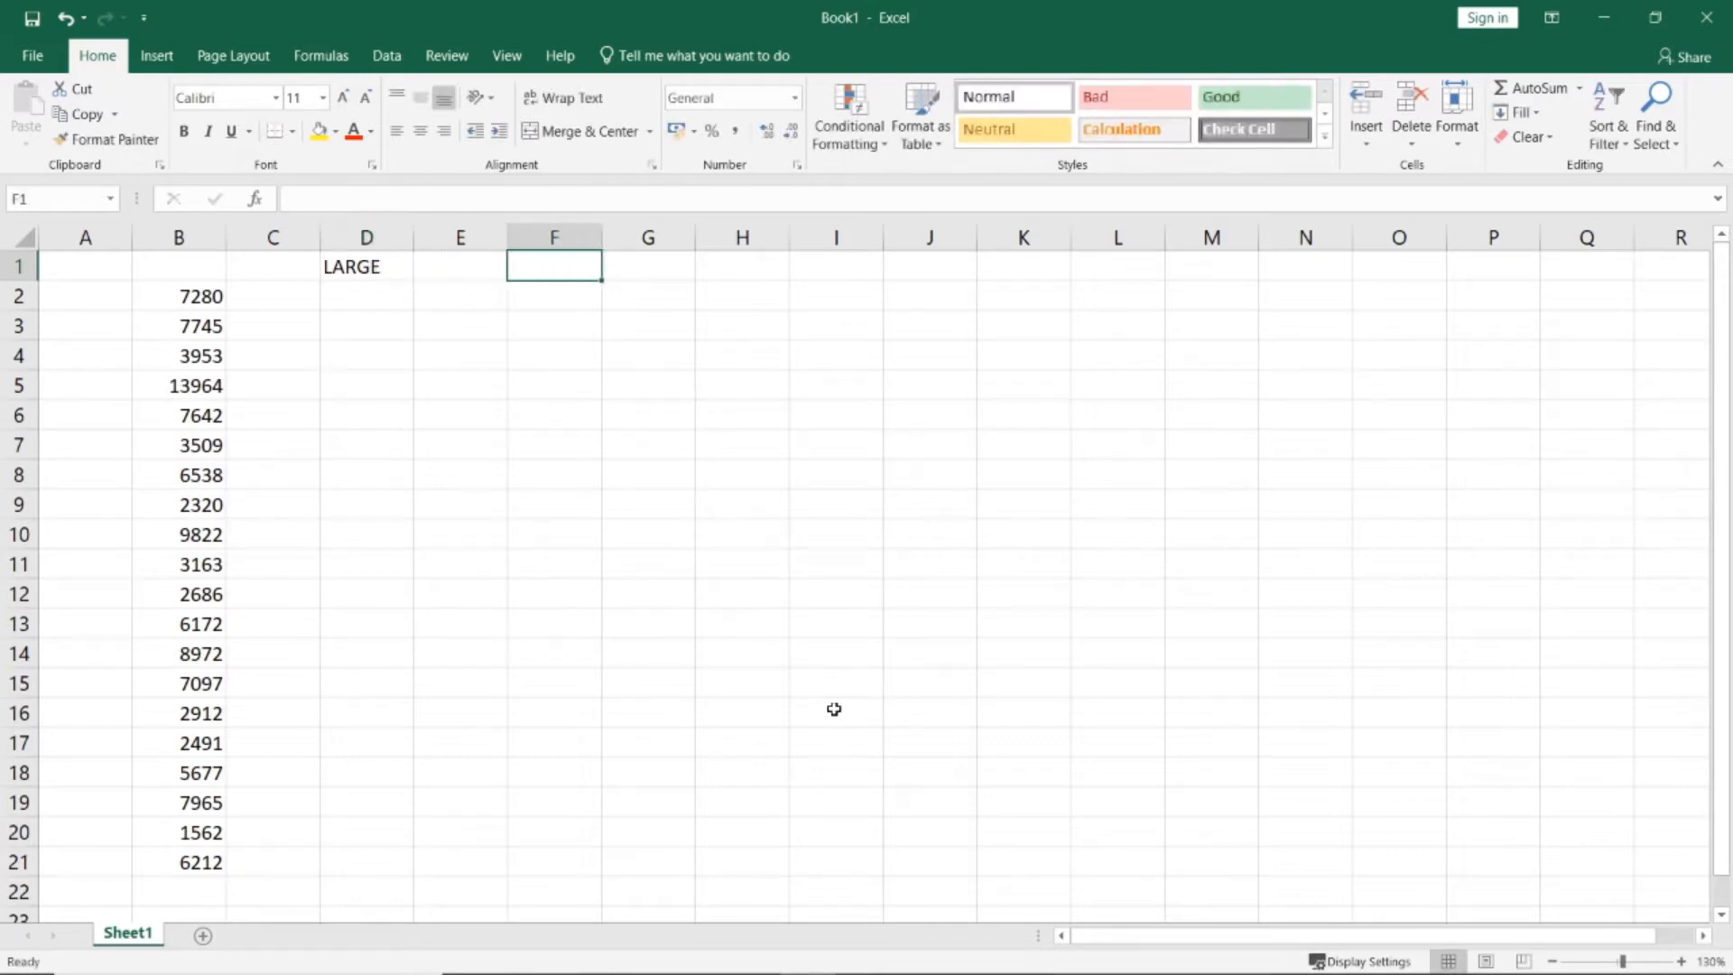
Enter the heading SMALL in cell F1 and the heading RANK in cell H1
type("SMALL")
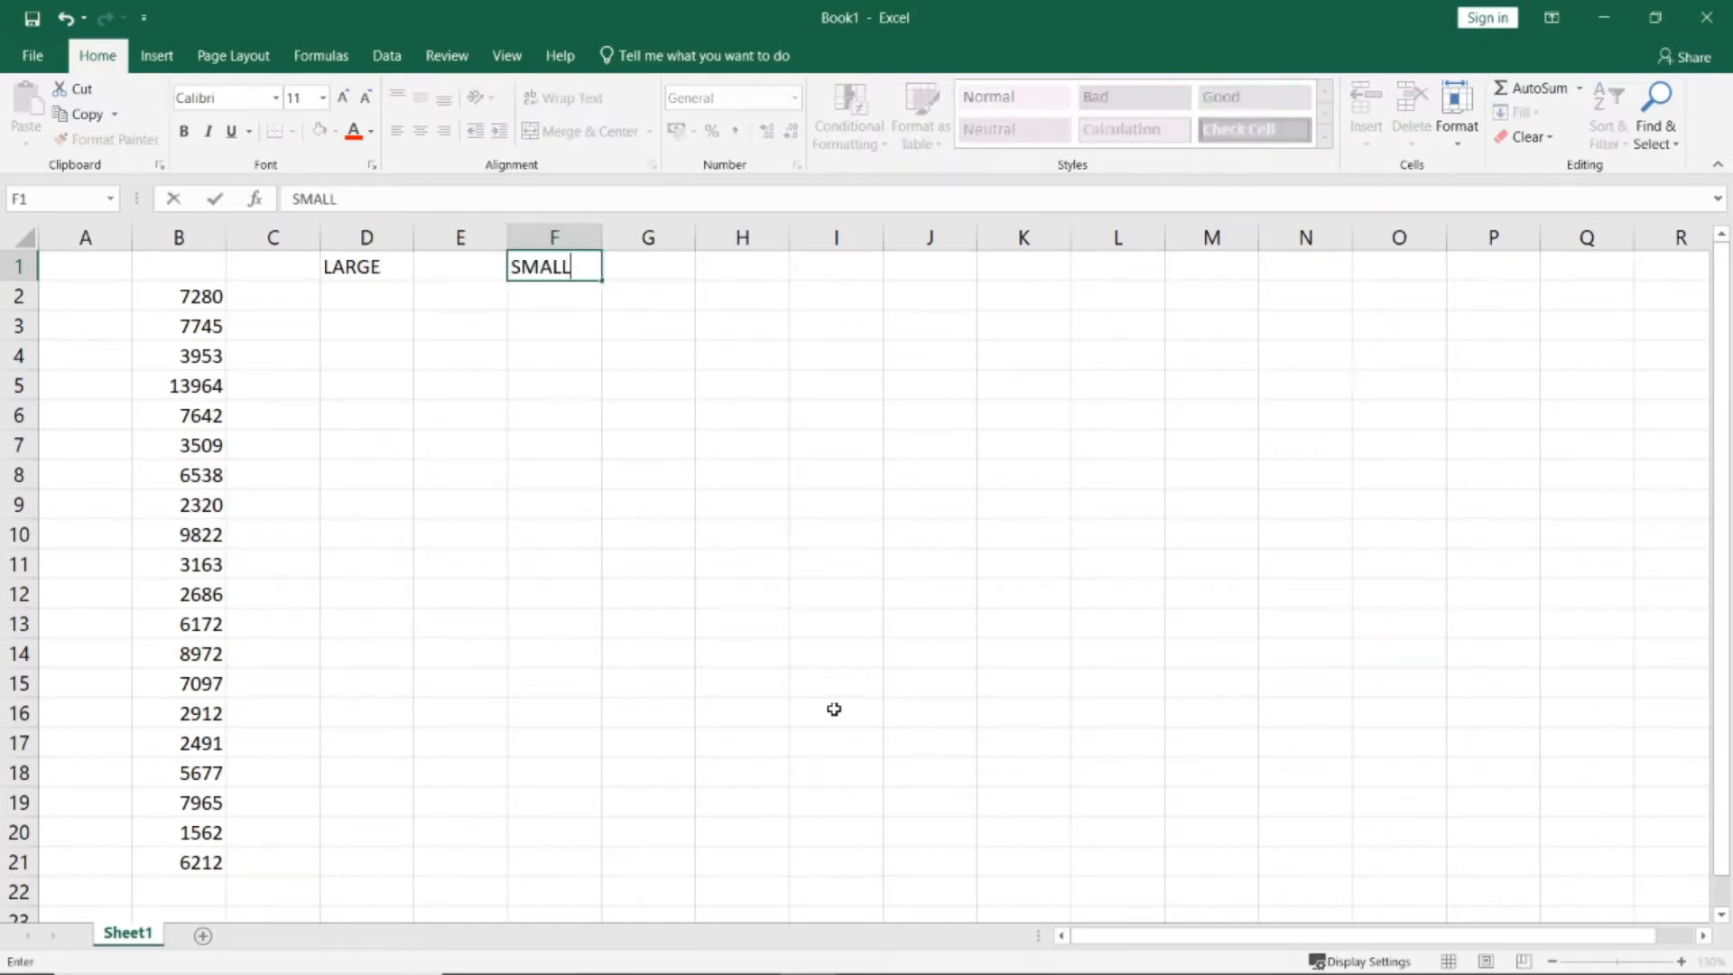
key("Tab")
key("Tab")
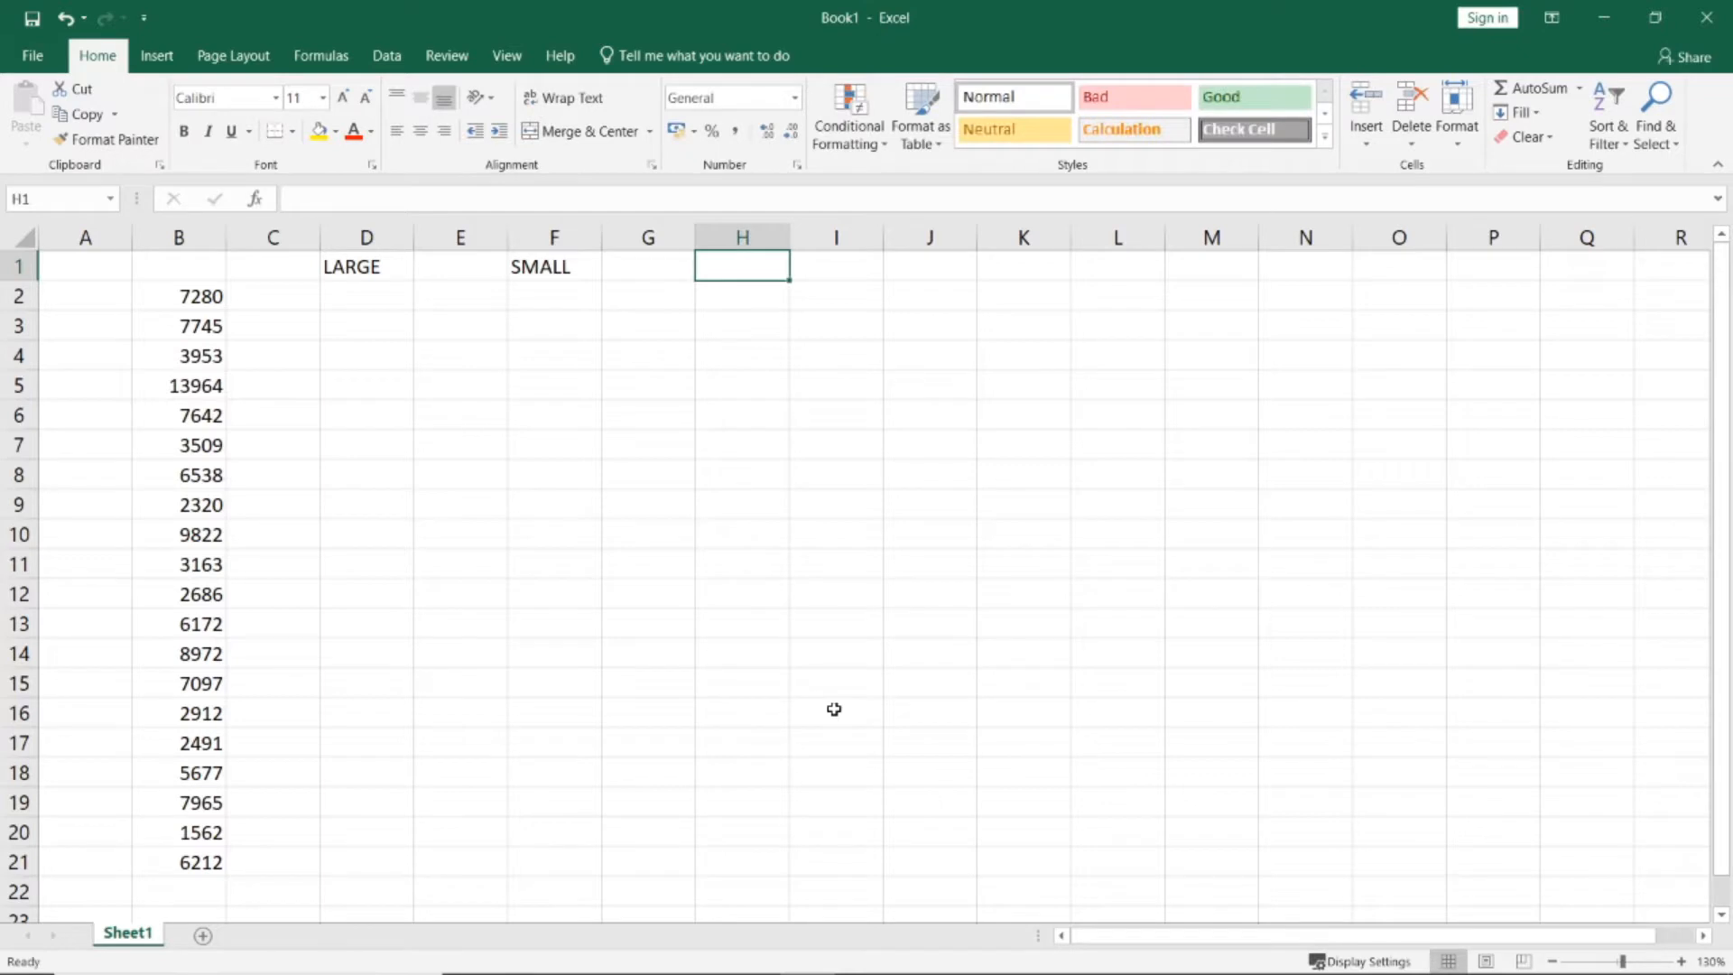
type("RANK")
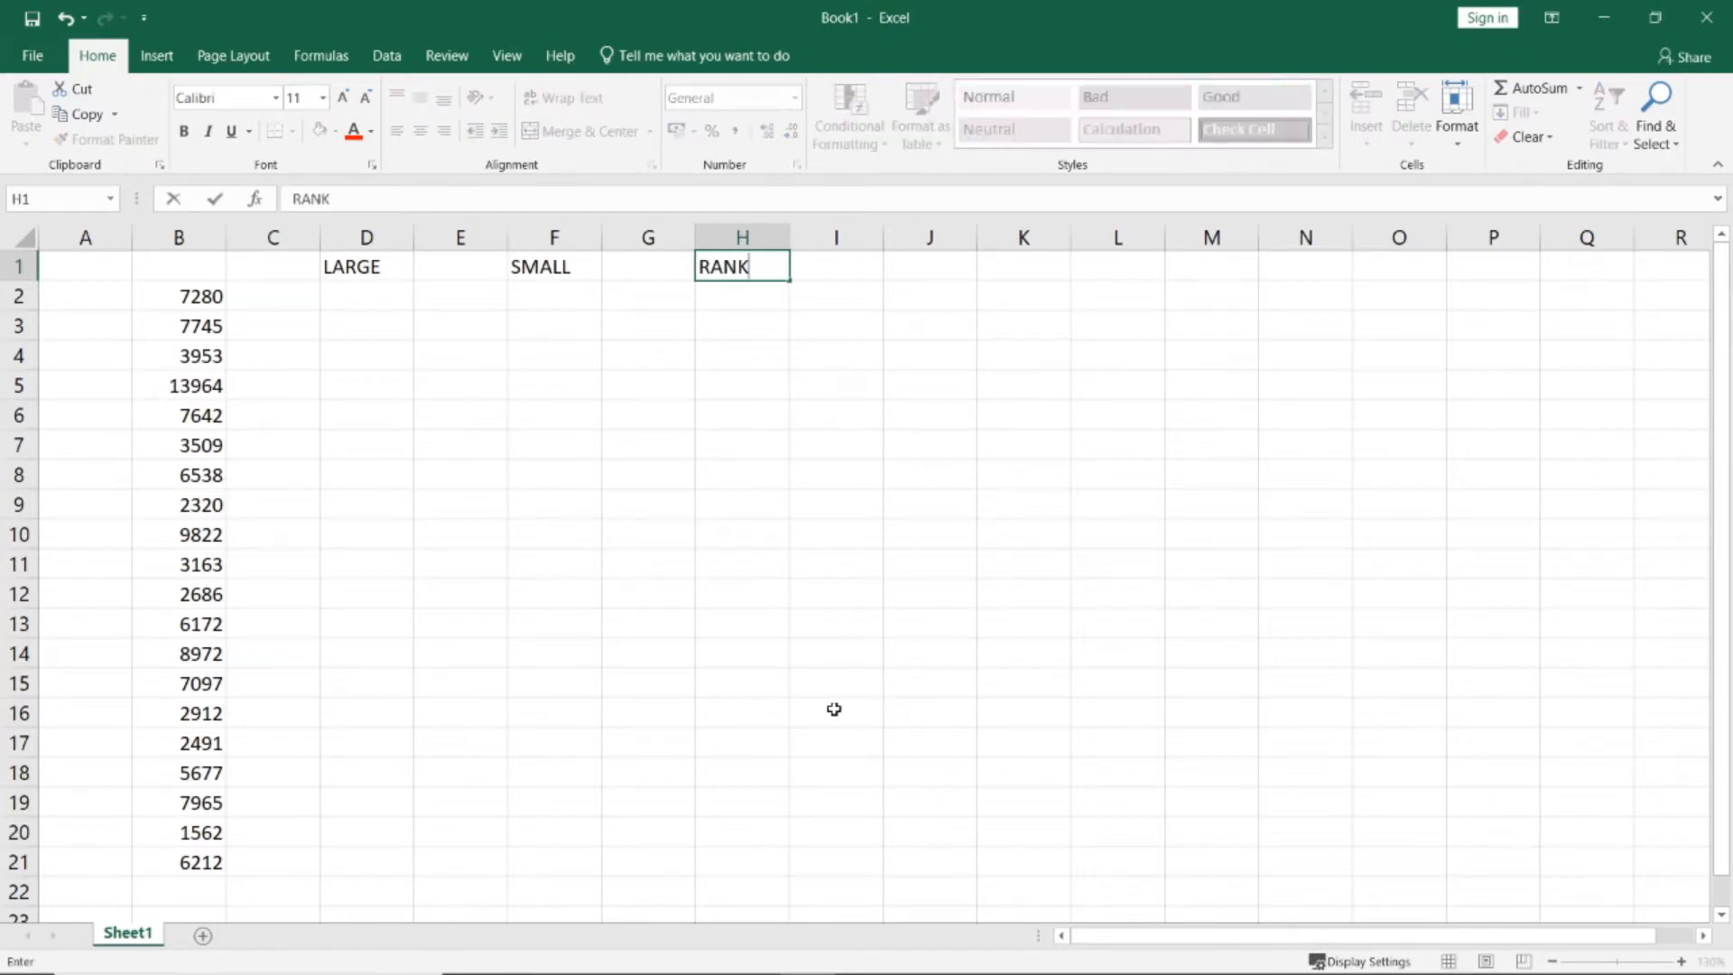
key("Return")
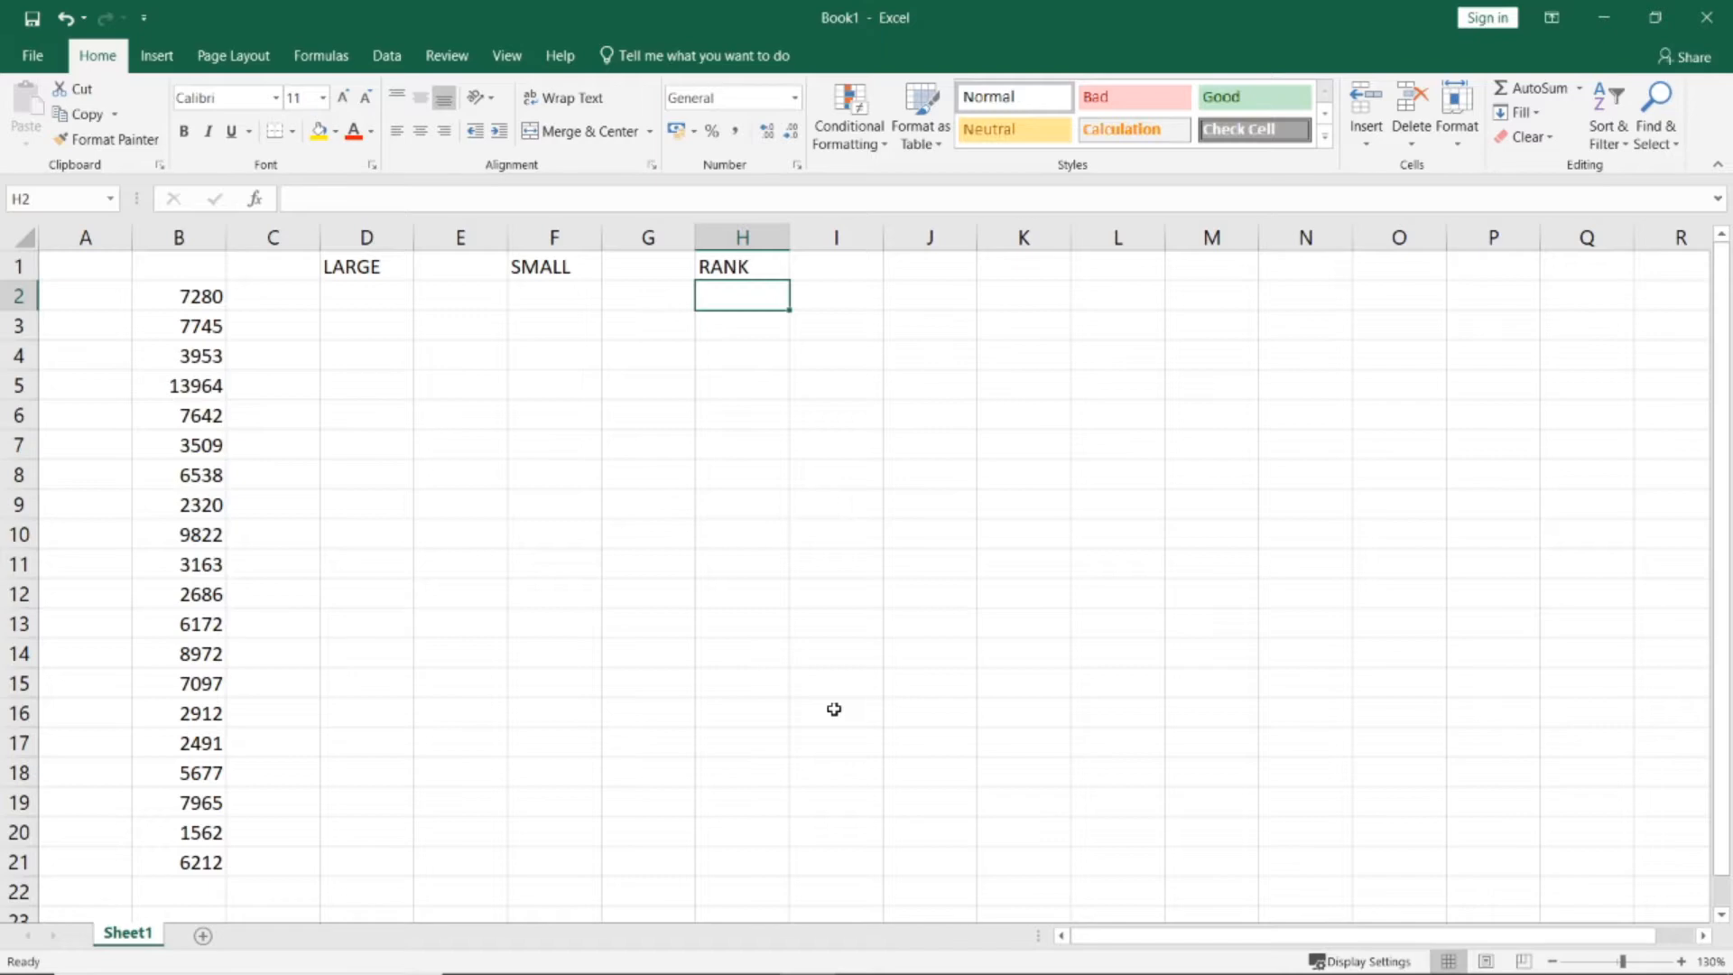
Enter the formula =LARGE(B2:B21;1) in D2 to return the largest value of the column B list
key("Left")
key("Left")
key("Left")
key("Left")
key("Left")
key("Left")
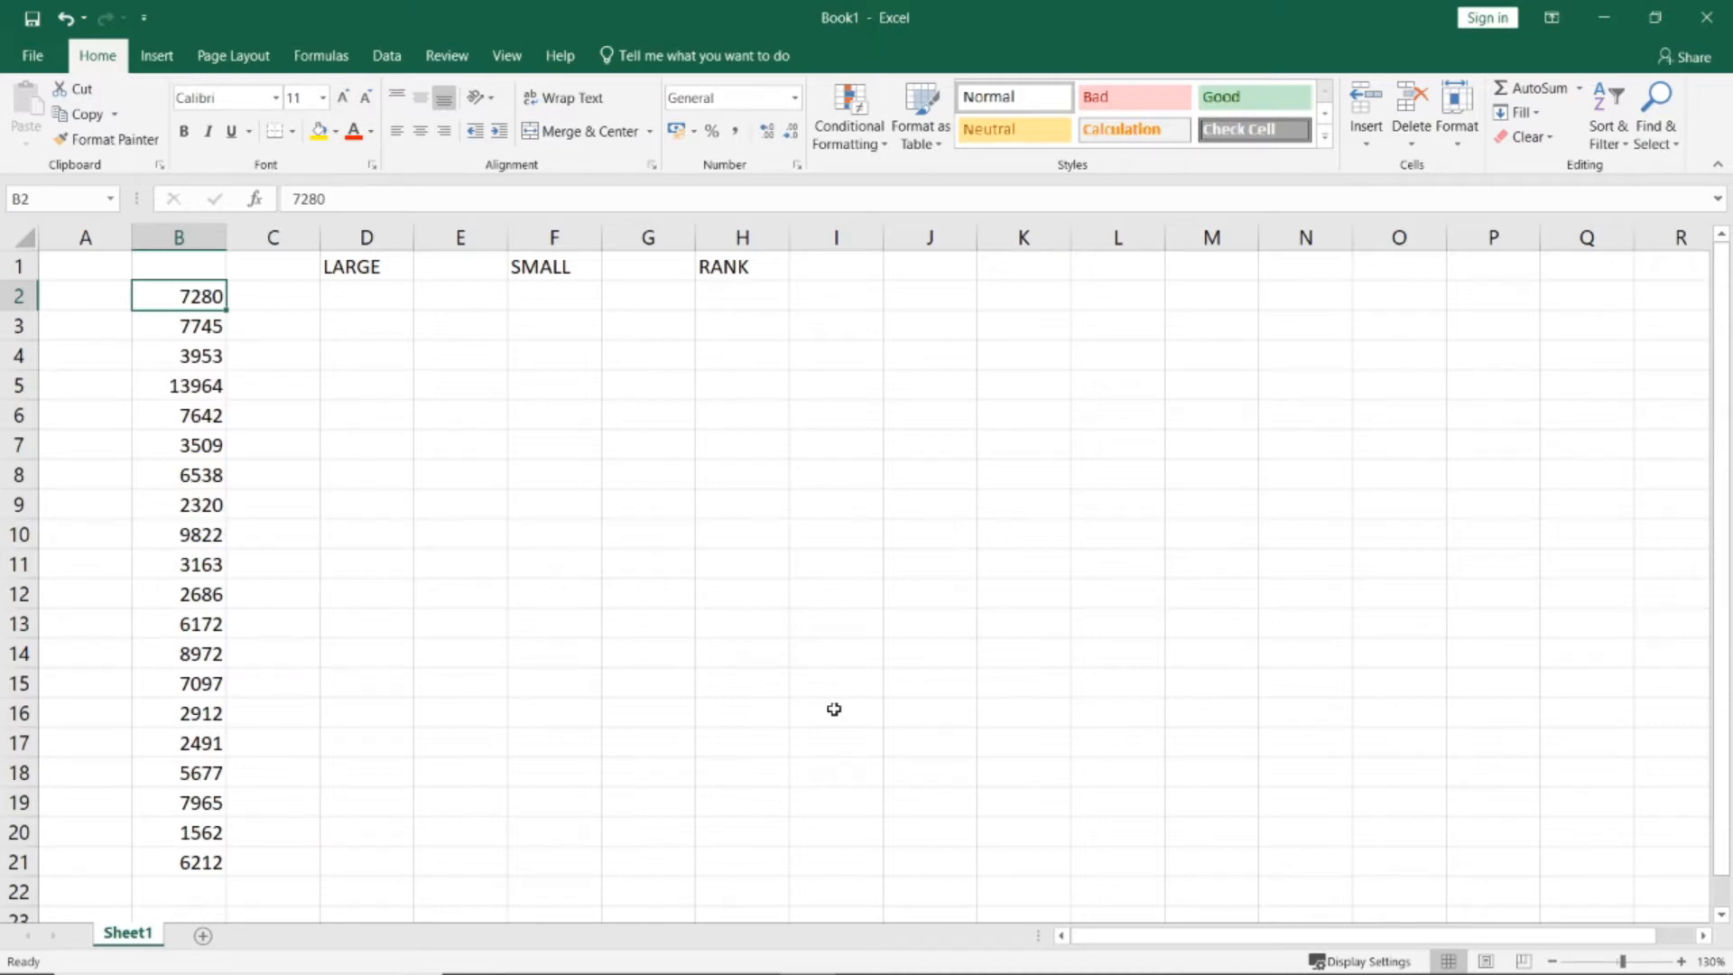
key("Right")
key("Right")
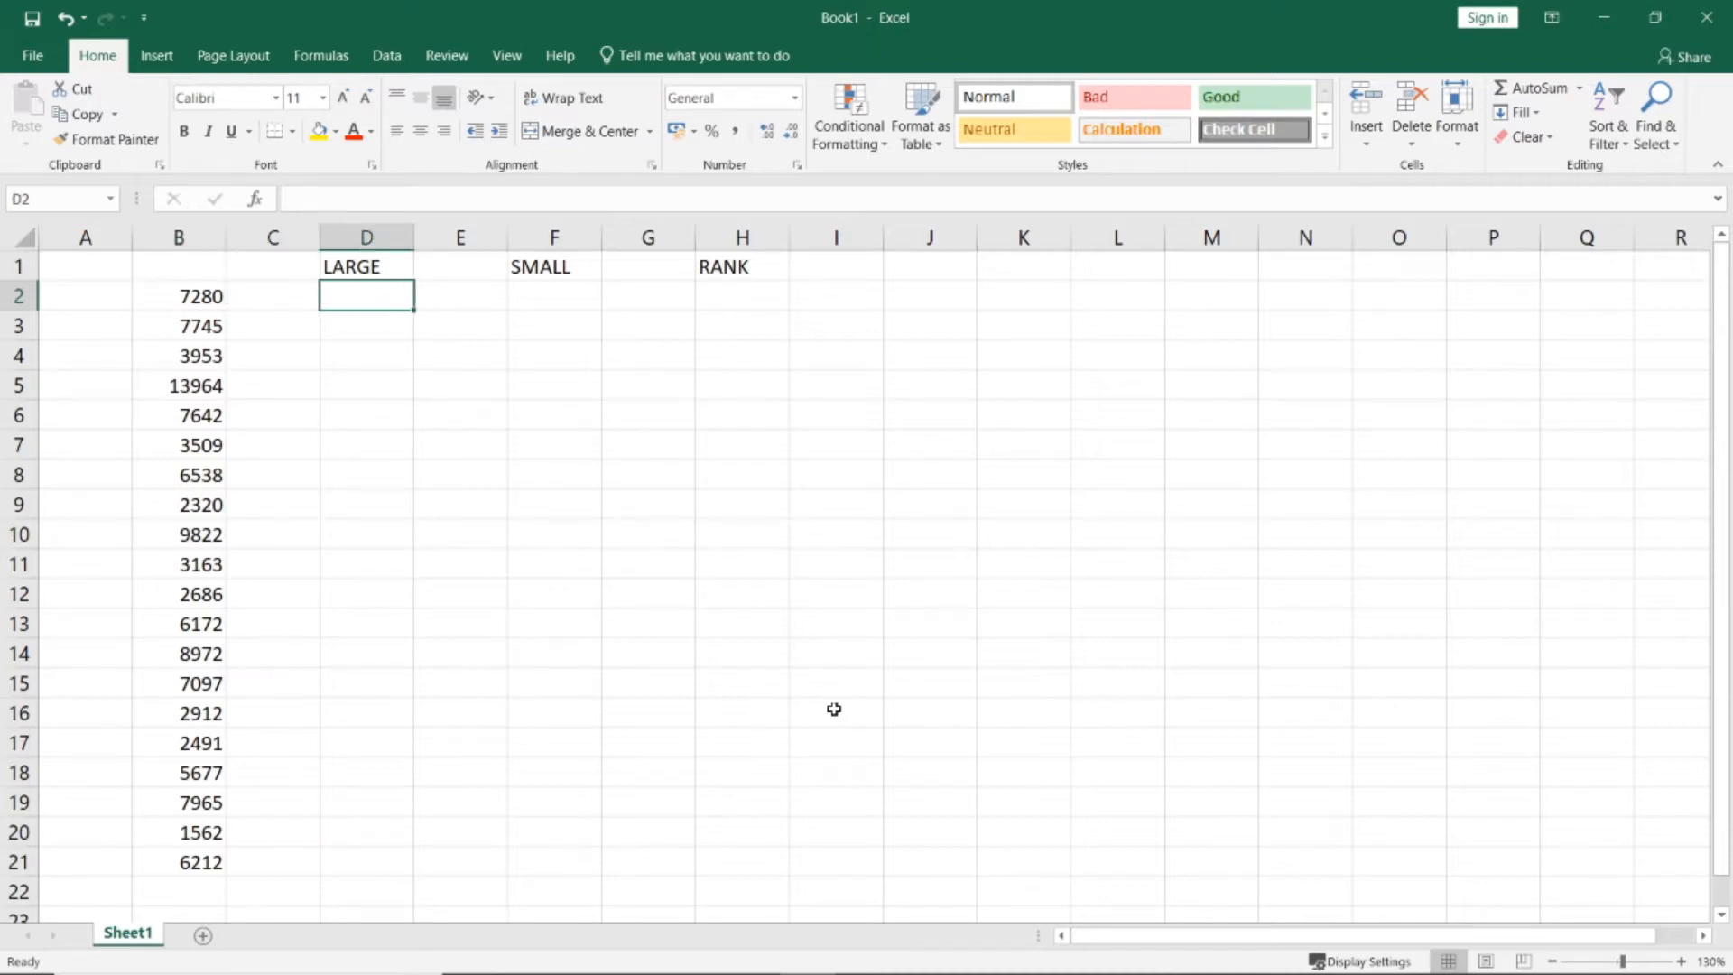
type("=")
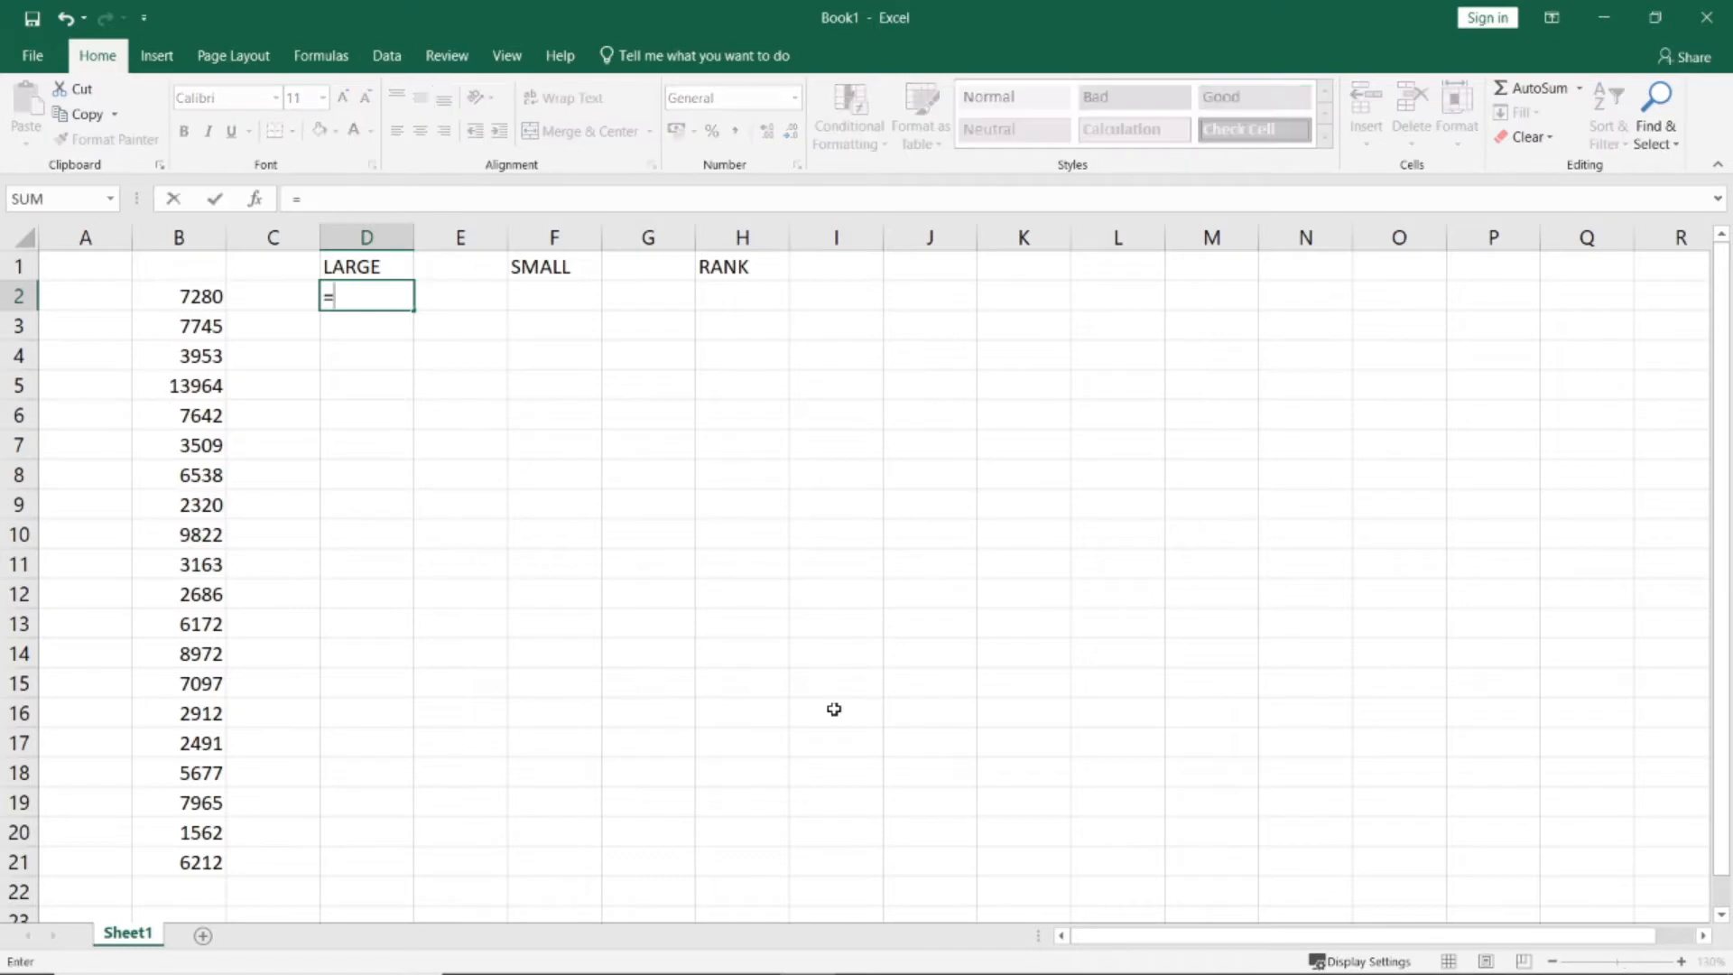
type("LARGE")
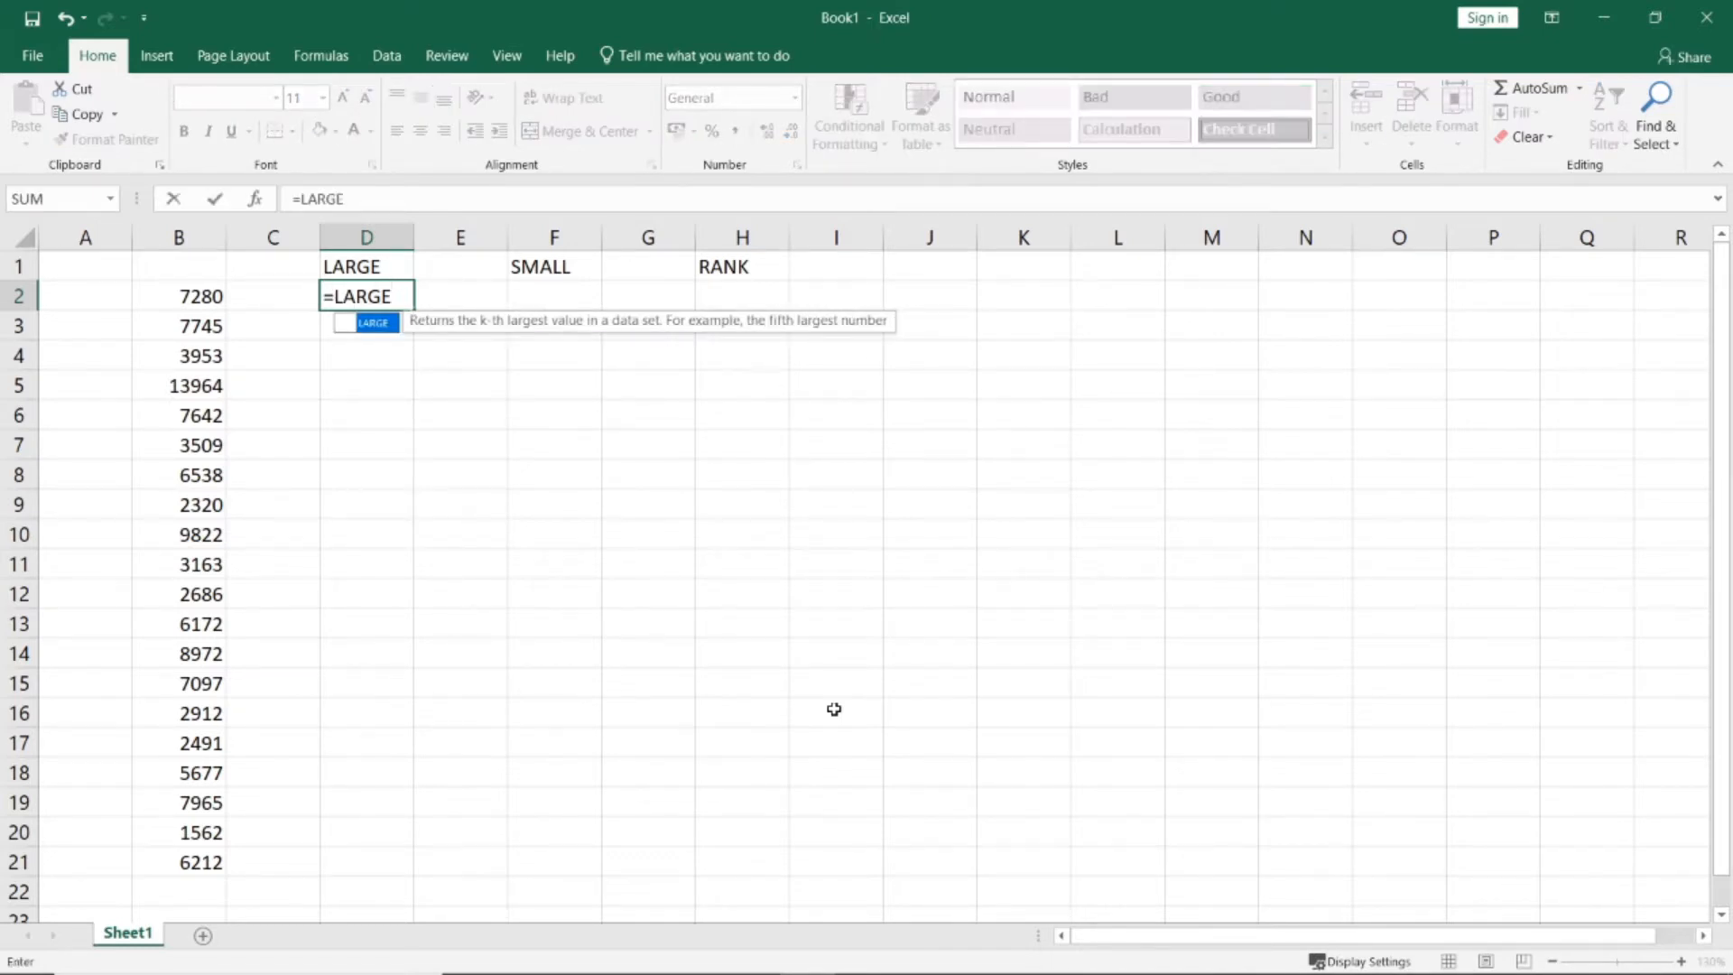
type("(")
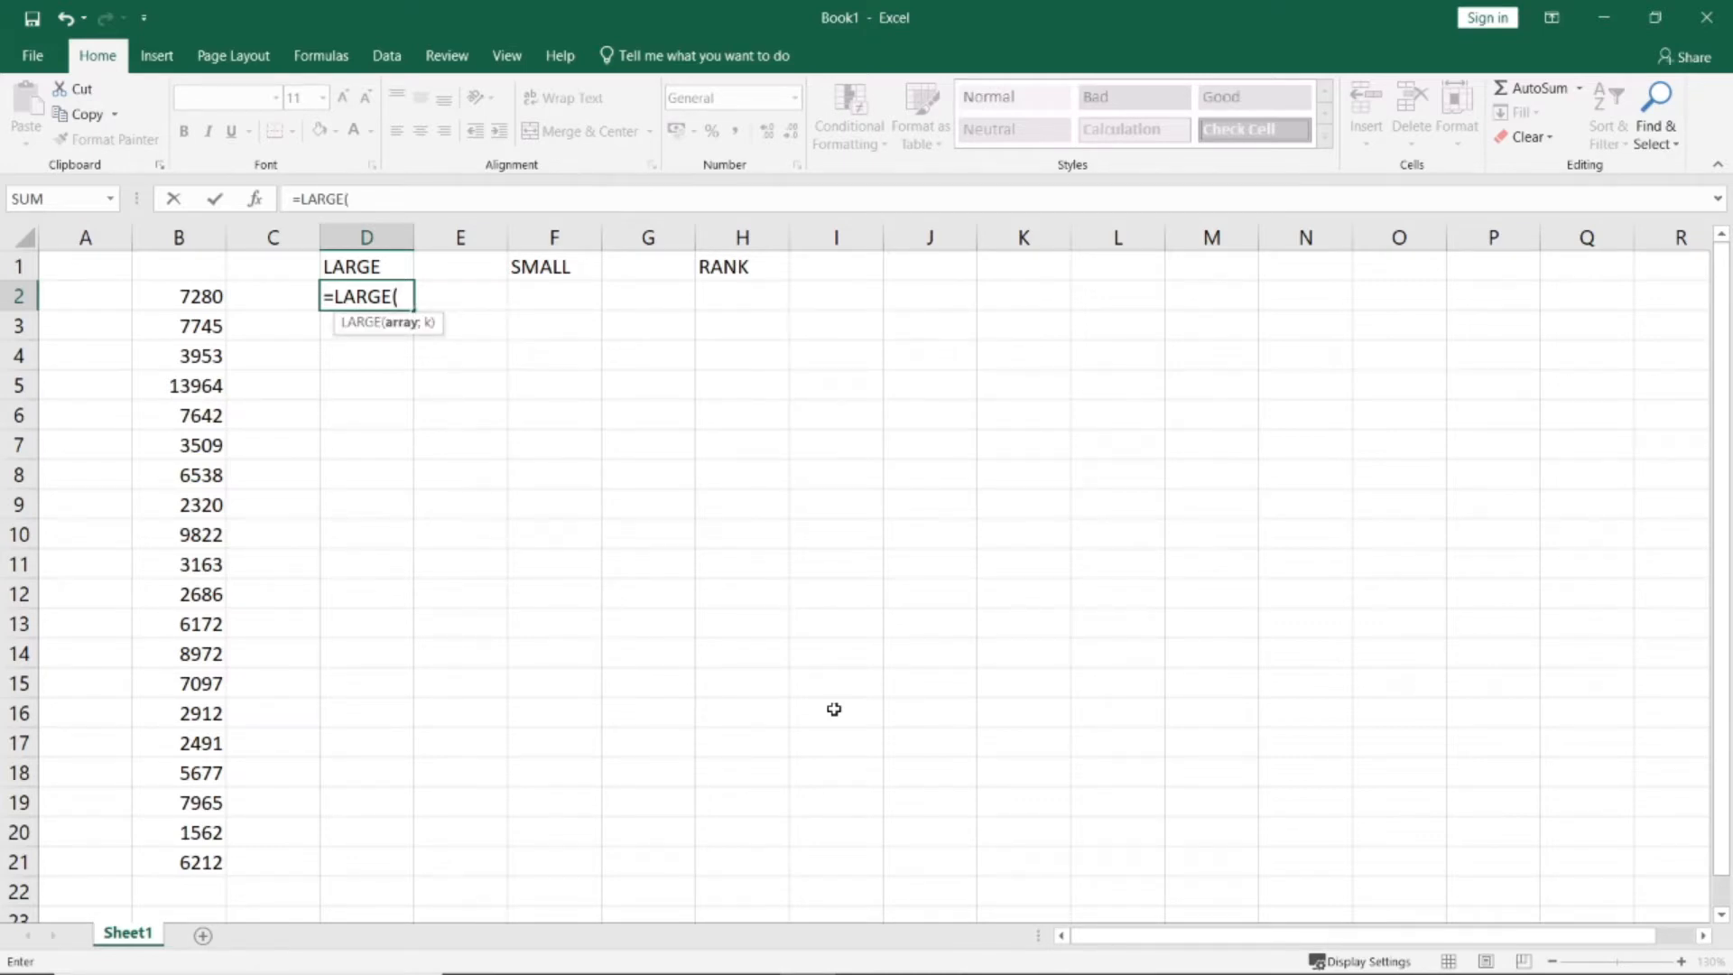
key("Left")
key("Left")
key("shift+Down")
key("shift+Down")
key("shift+Down")
key("shift+Down")
key("shift+Down")
key("shift+Down")
key("shift+Down")
key("shift+Down")
key("shift+Down")
key("shift+Down")
key("shift+Down")
key("shift+Down")
key("shift+Down")
key("shift+Down")
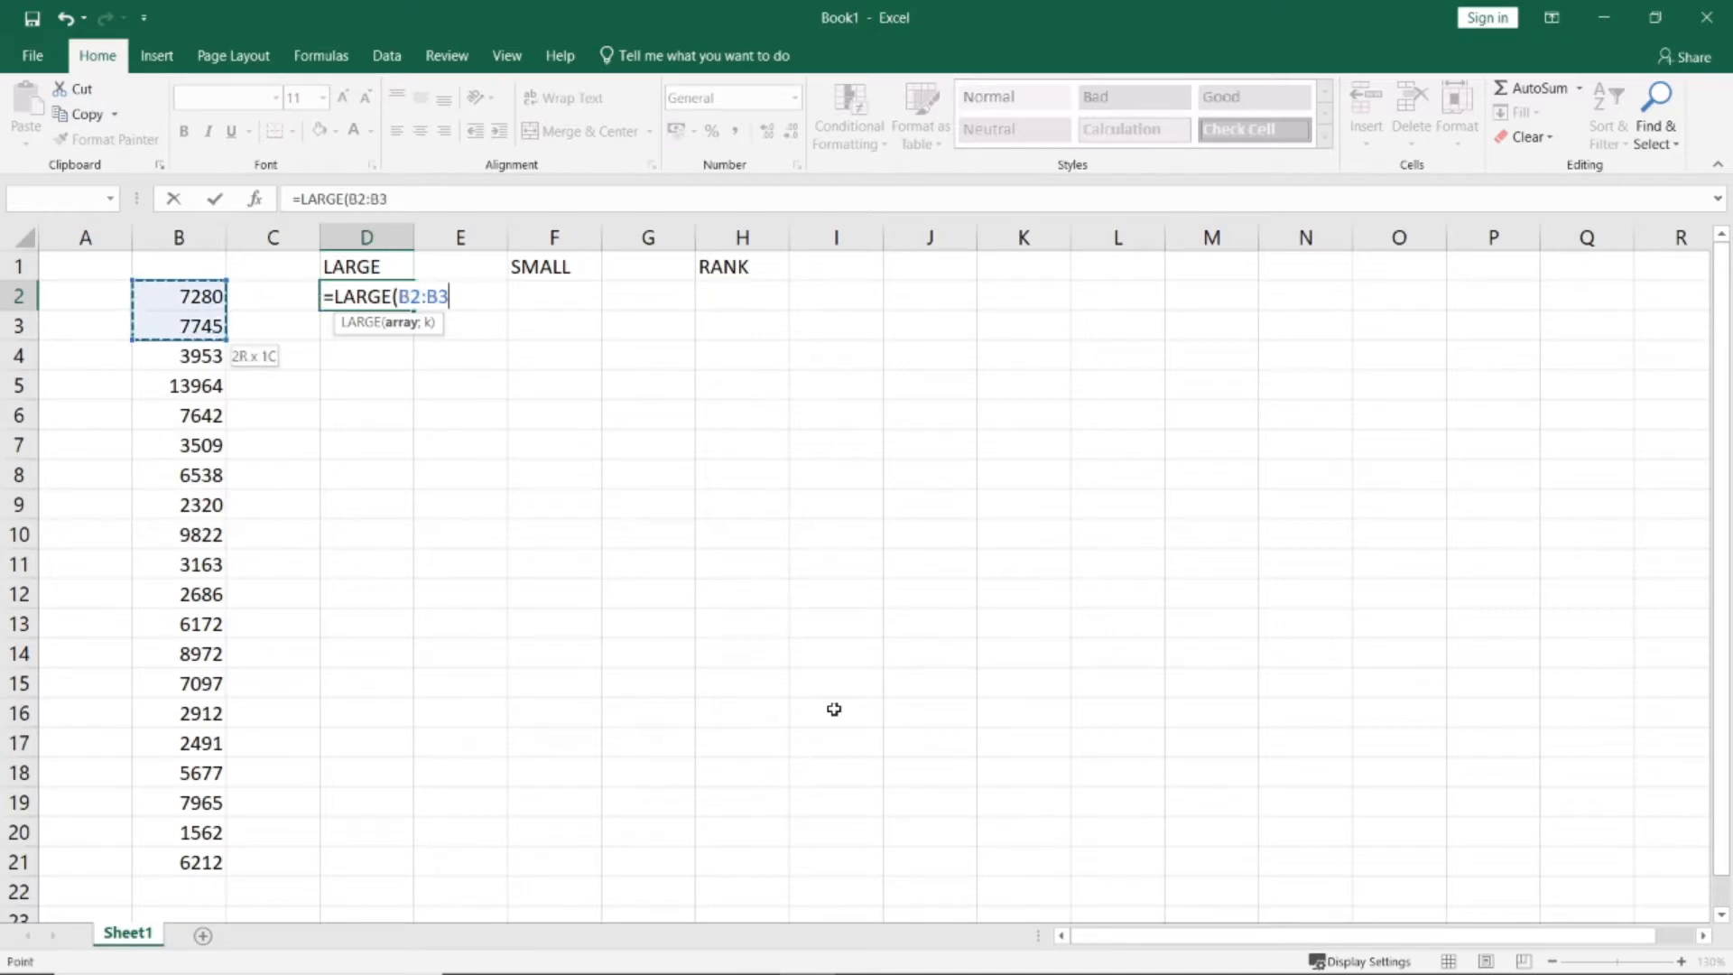
key("shift+Down")
key("shift+Down")
key("shift+Down")
key("shift+Down")
key("shift+Down")
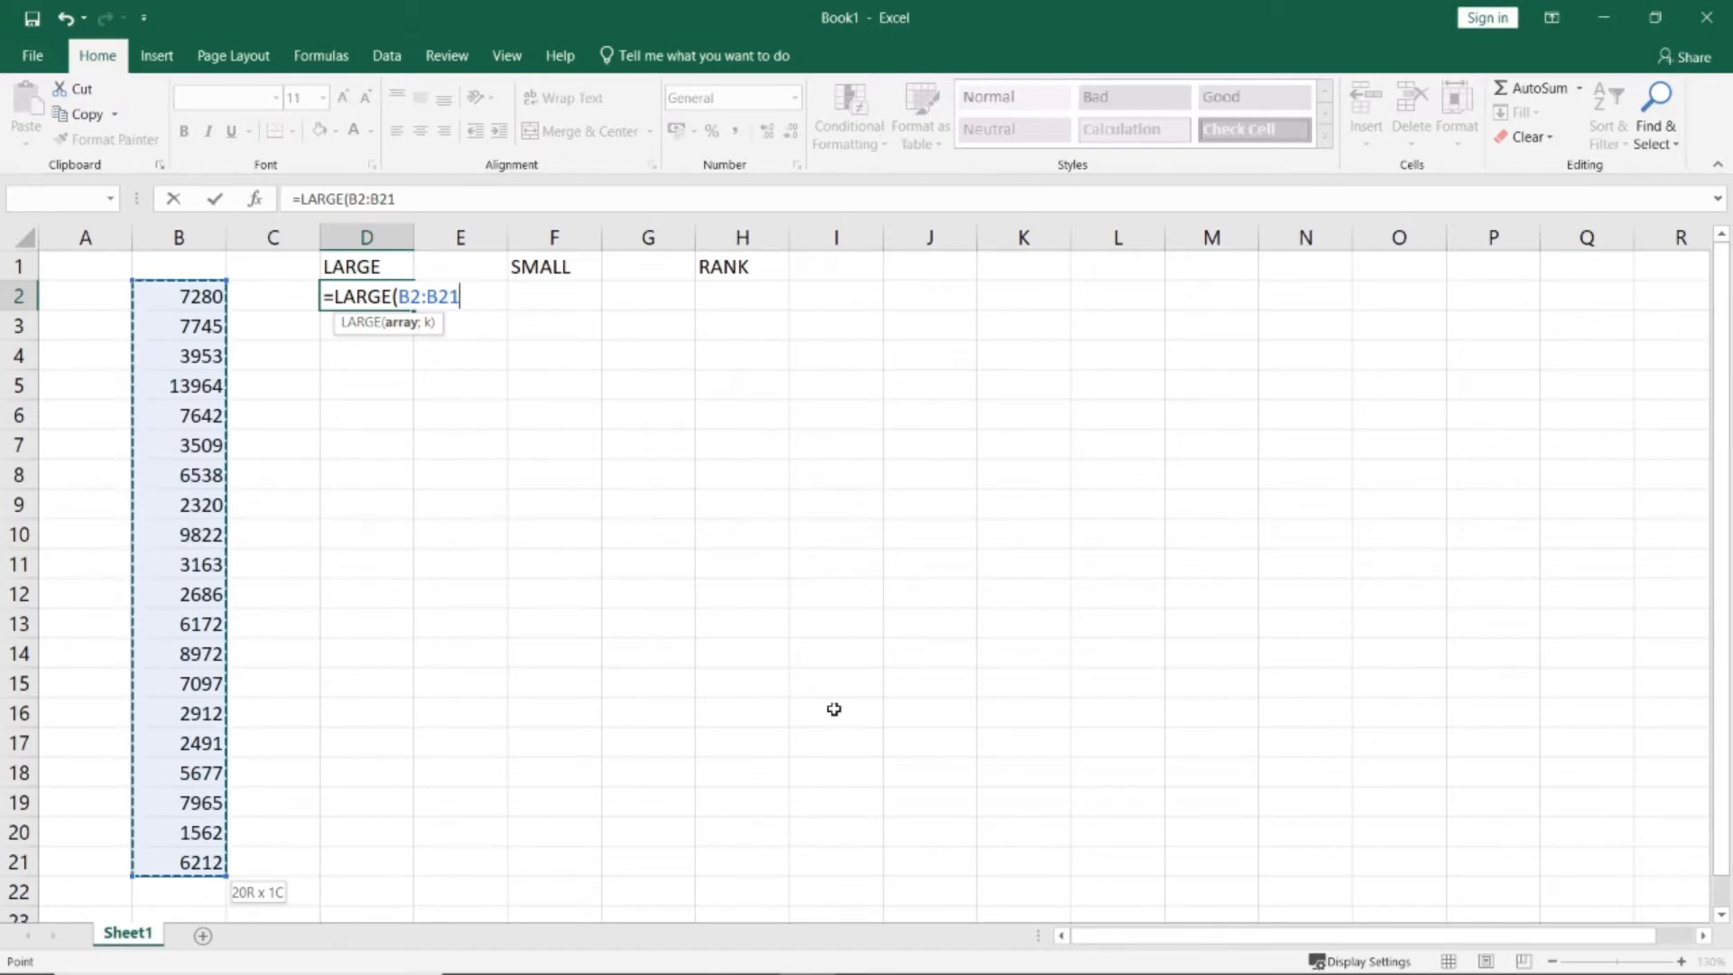
type(";")
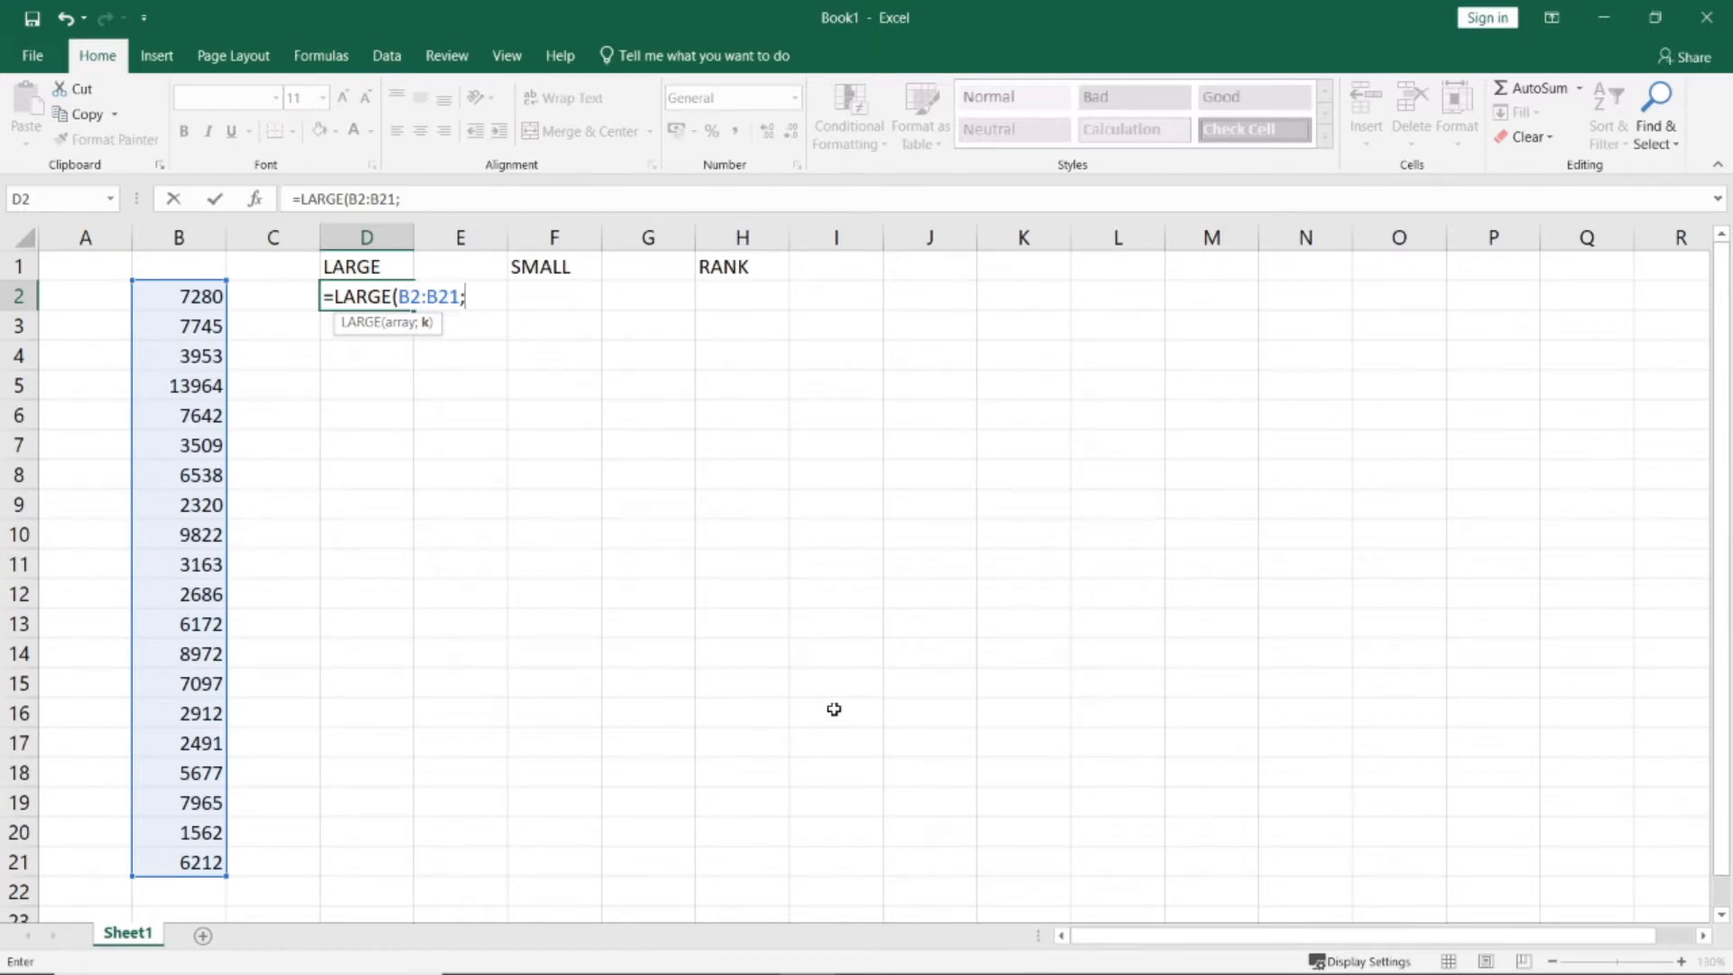
type("1")
key("Return")
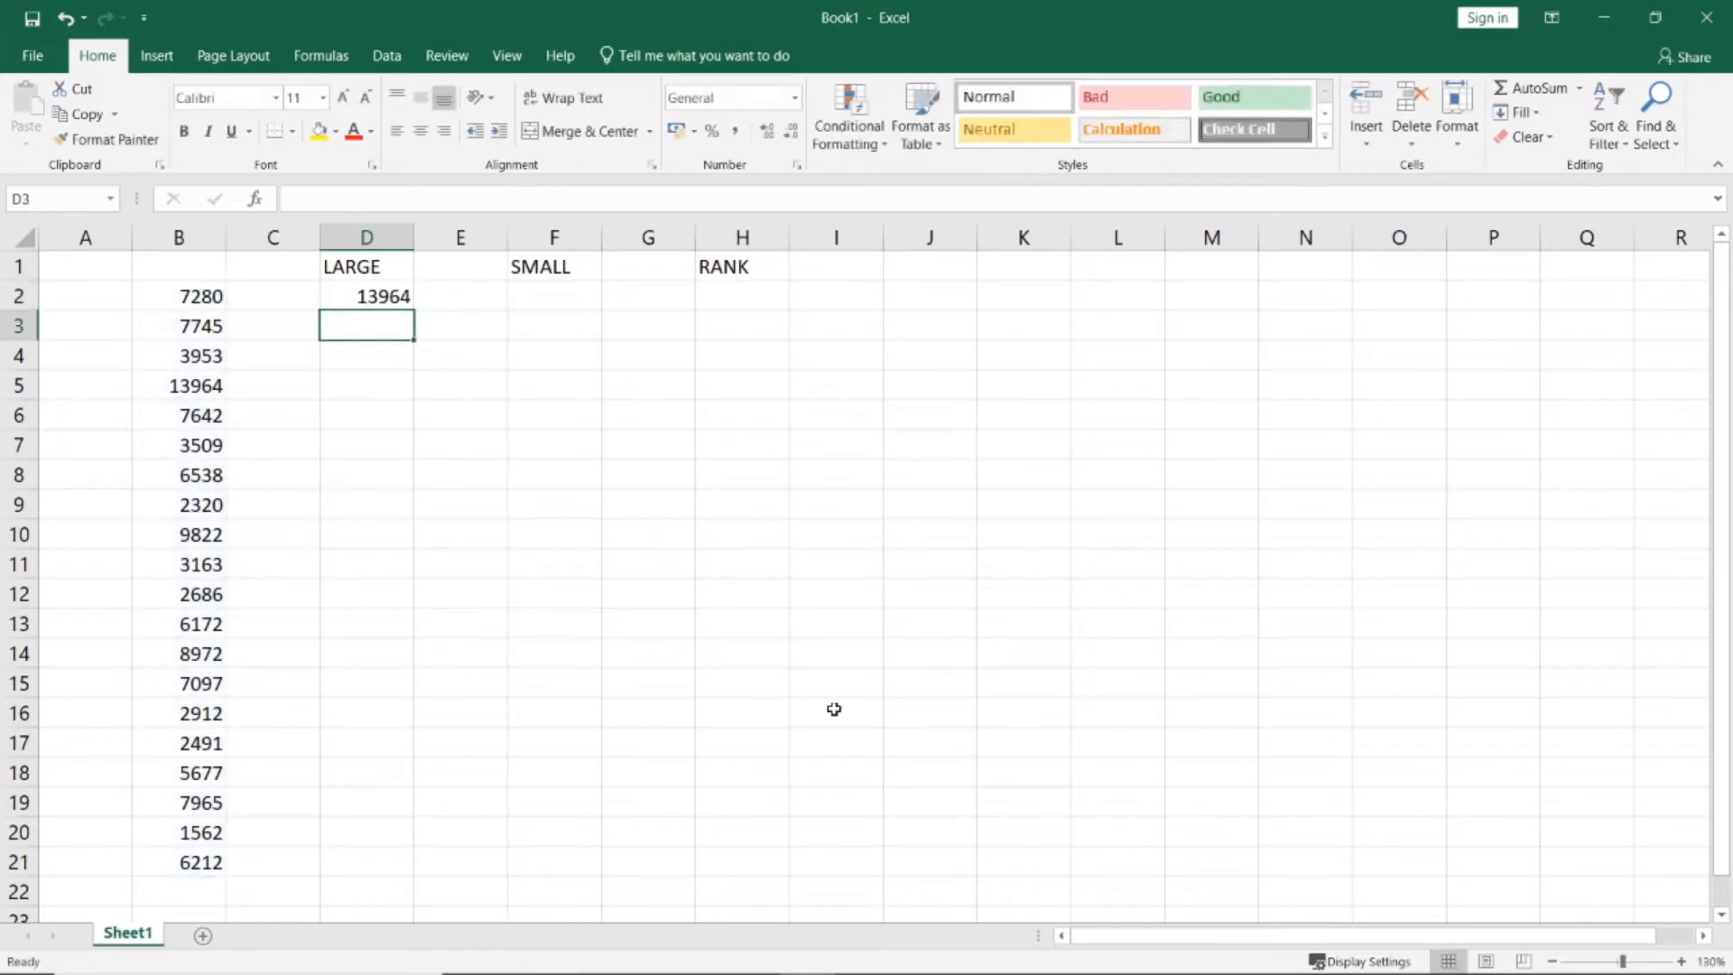
Compare the LARGE result in D2 with the matching number in the column B list
key("Up")
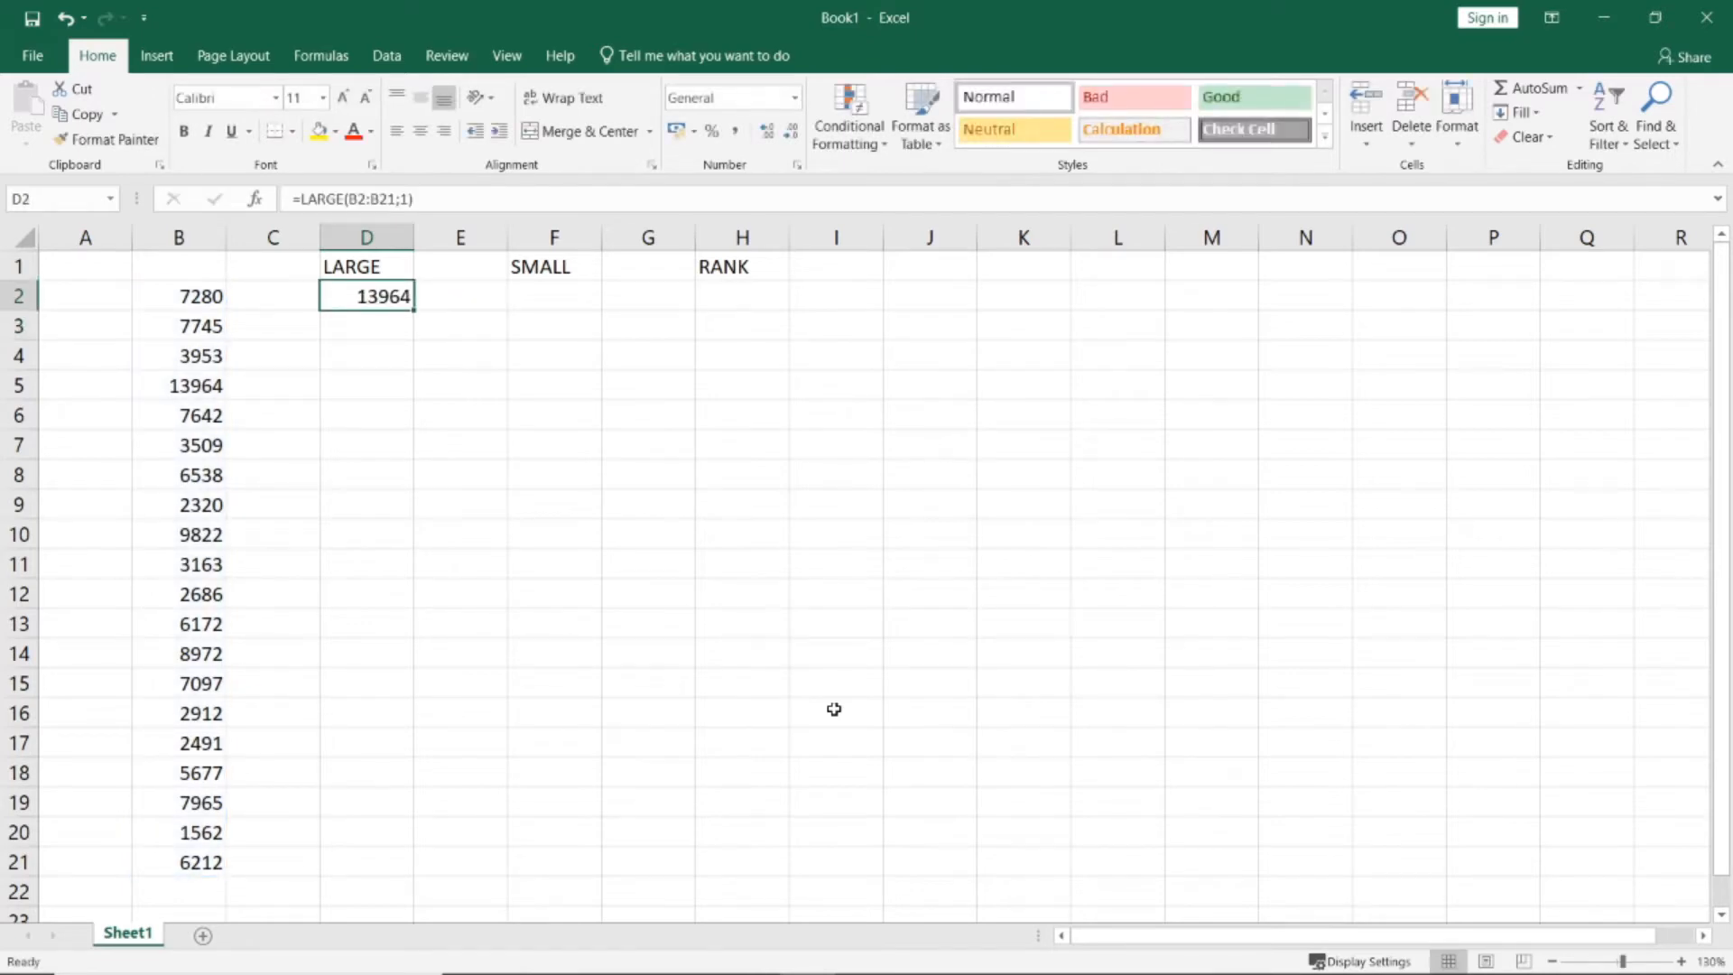
key("Left")
key("Left")
key("Down")
key("Down")
key("Down")
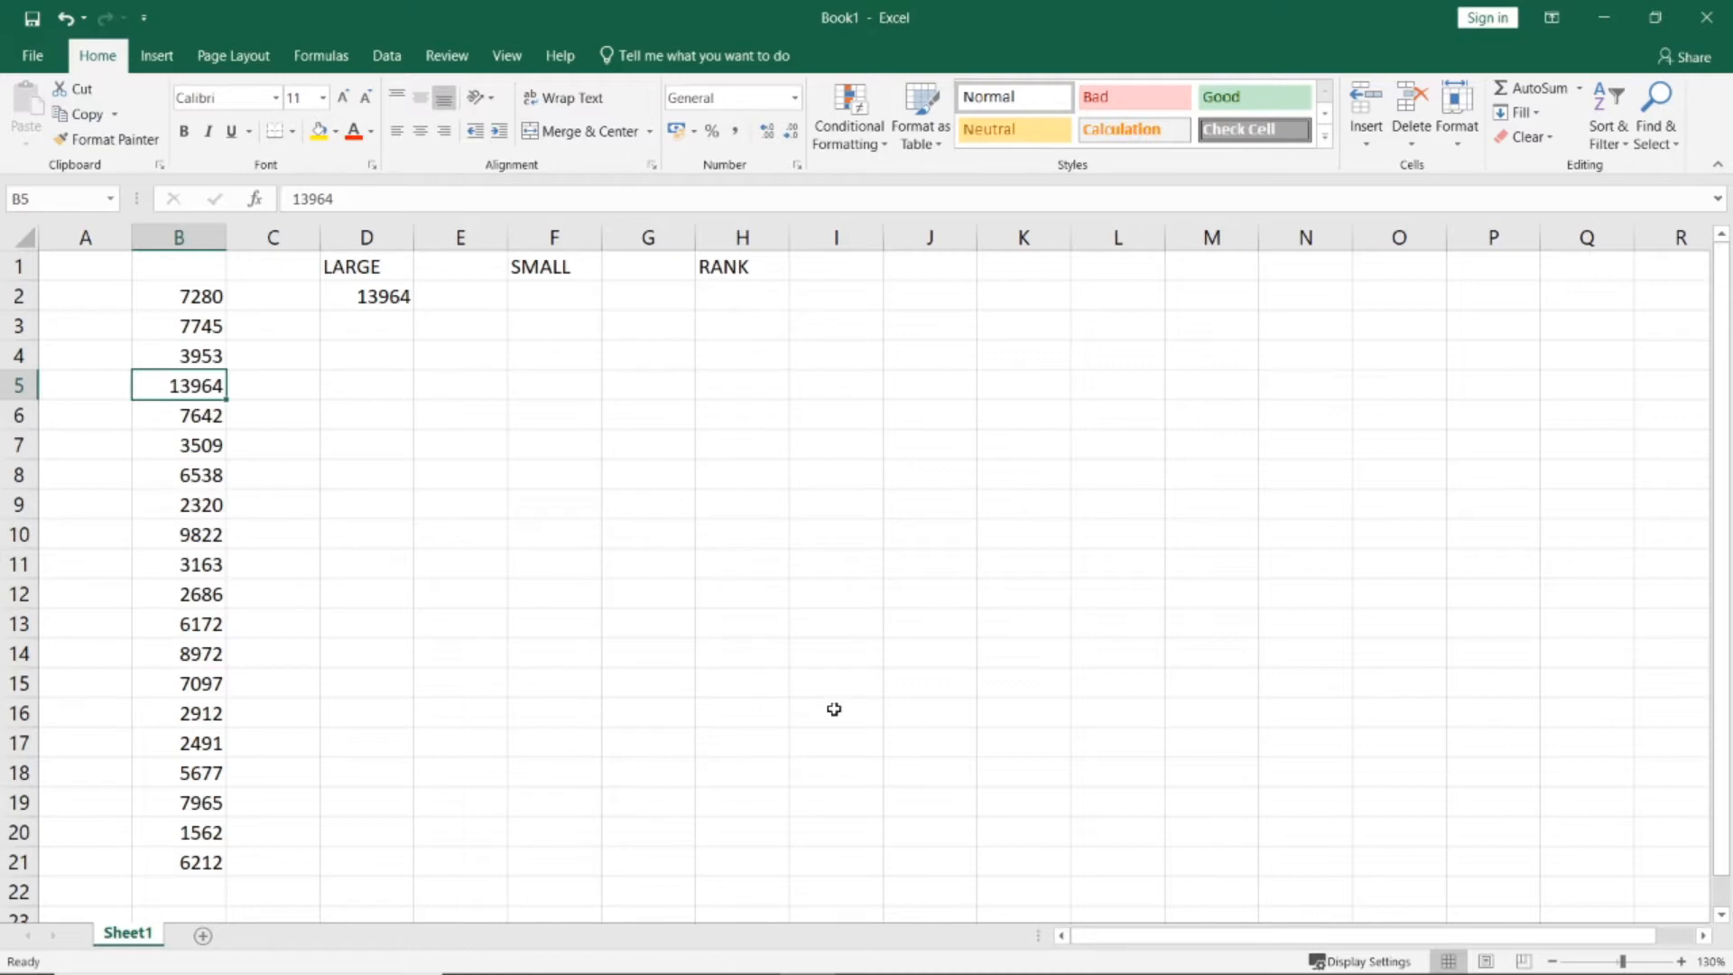
key("Right")
key("Right")
key("Up")
key("Up")
key("Up")
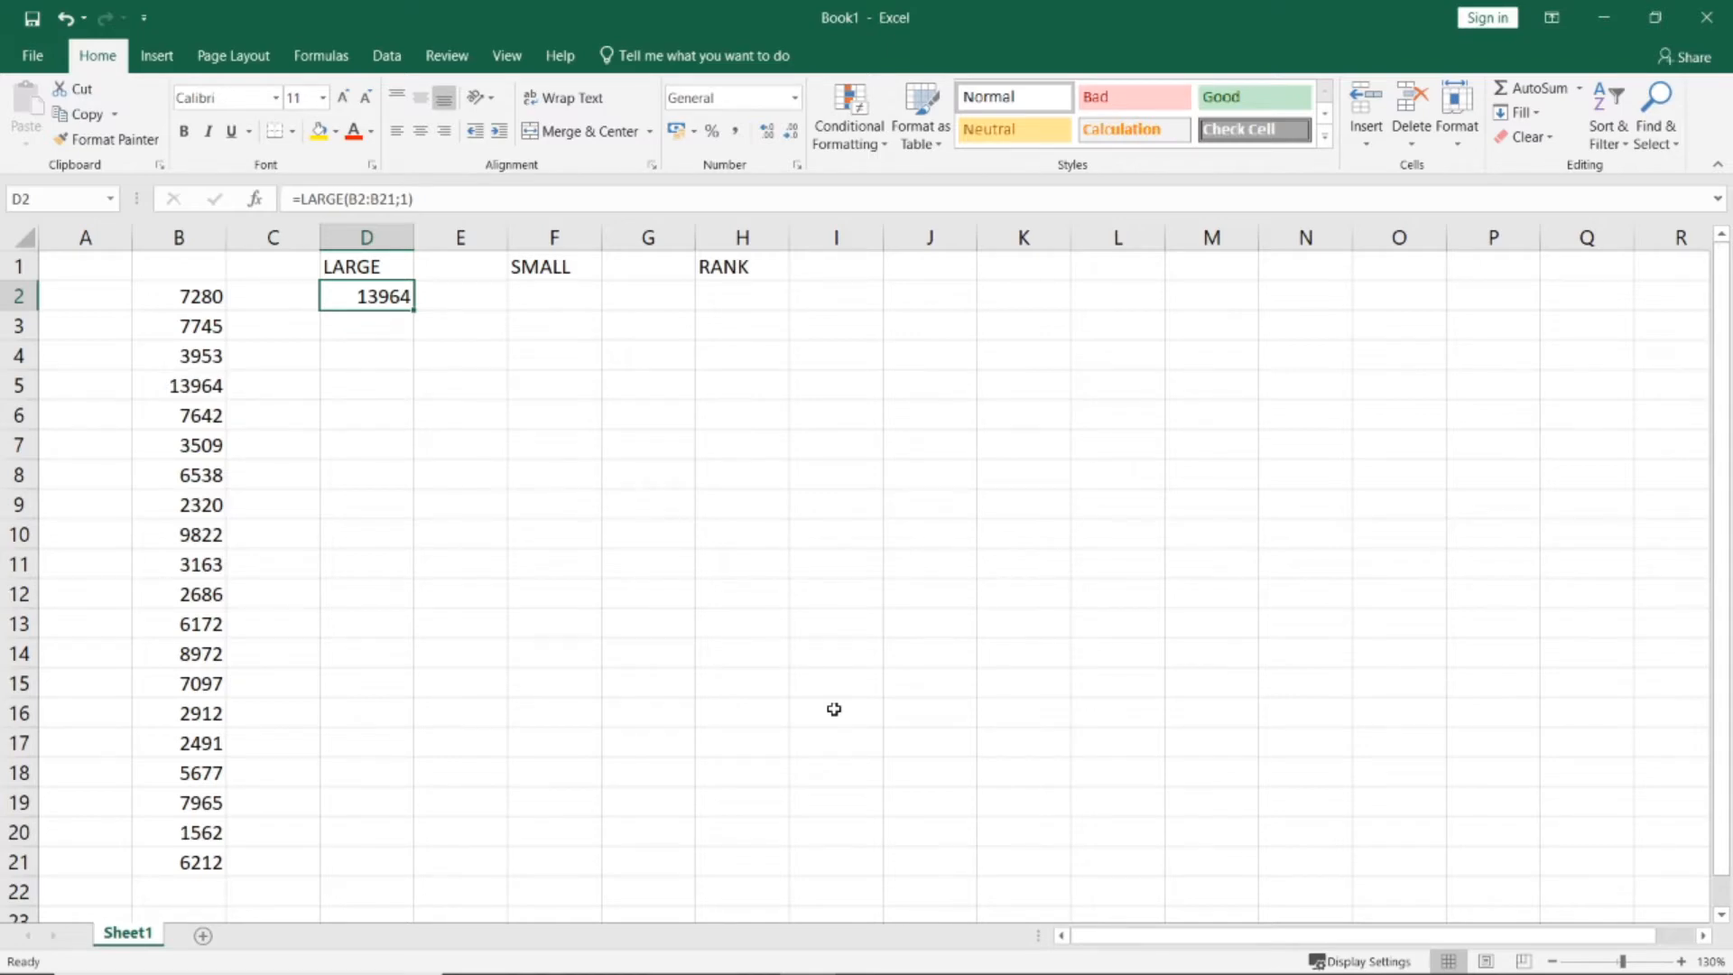
key("F1")
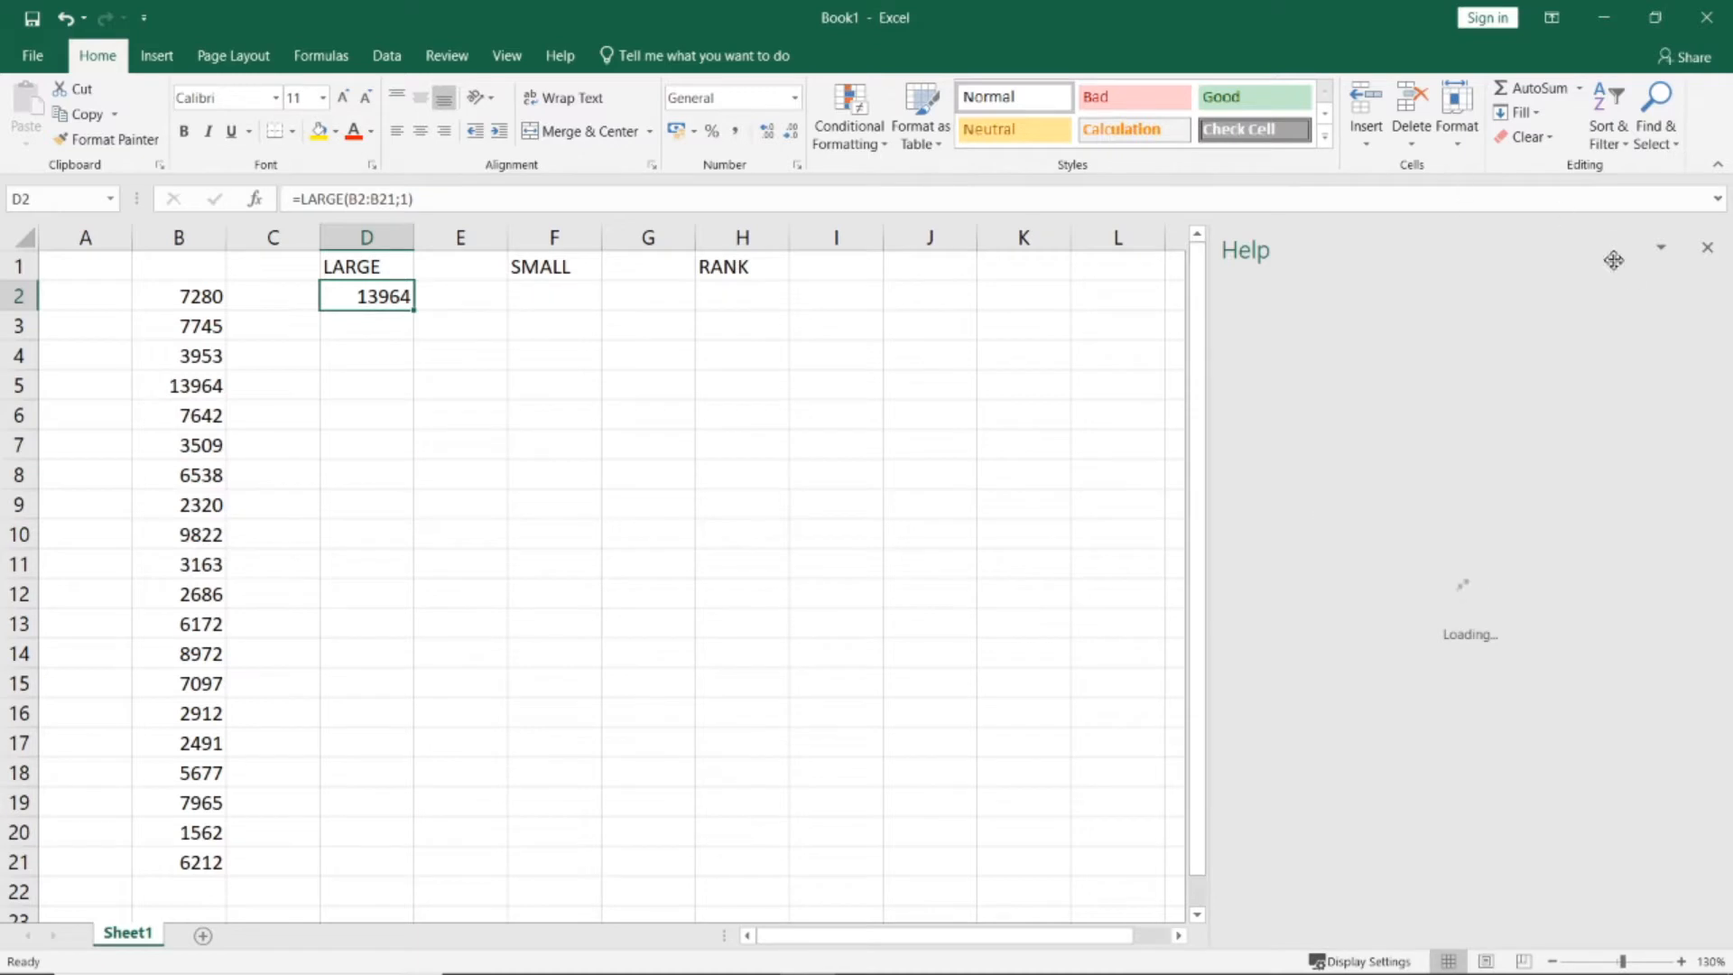
left_click(1707, 248)
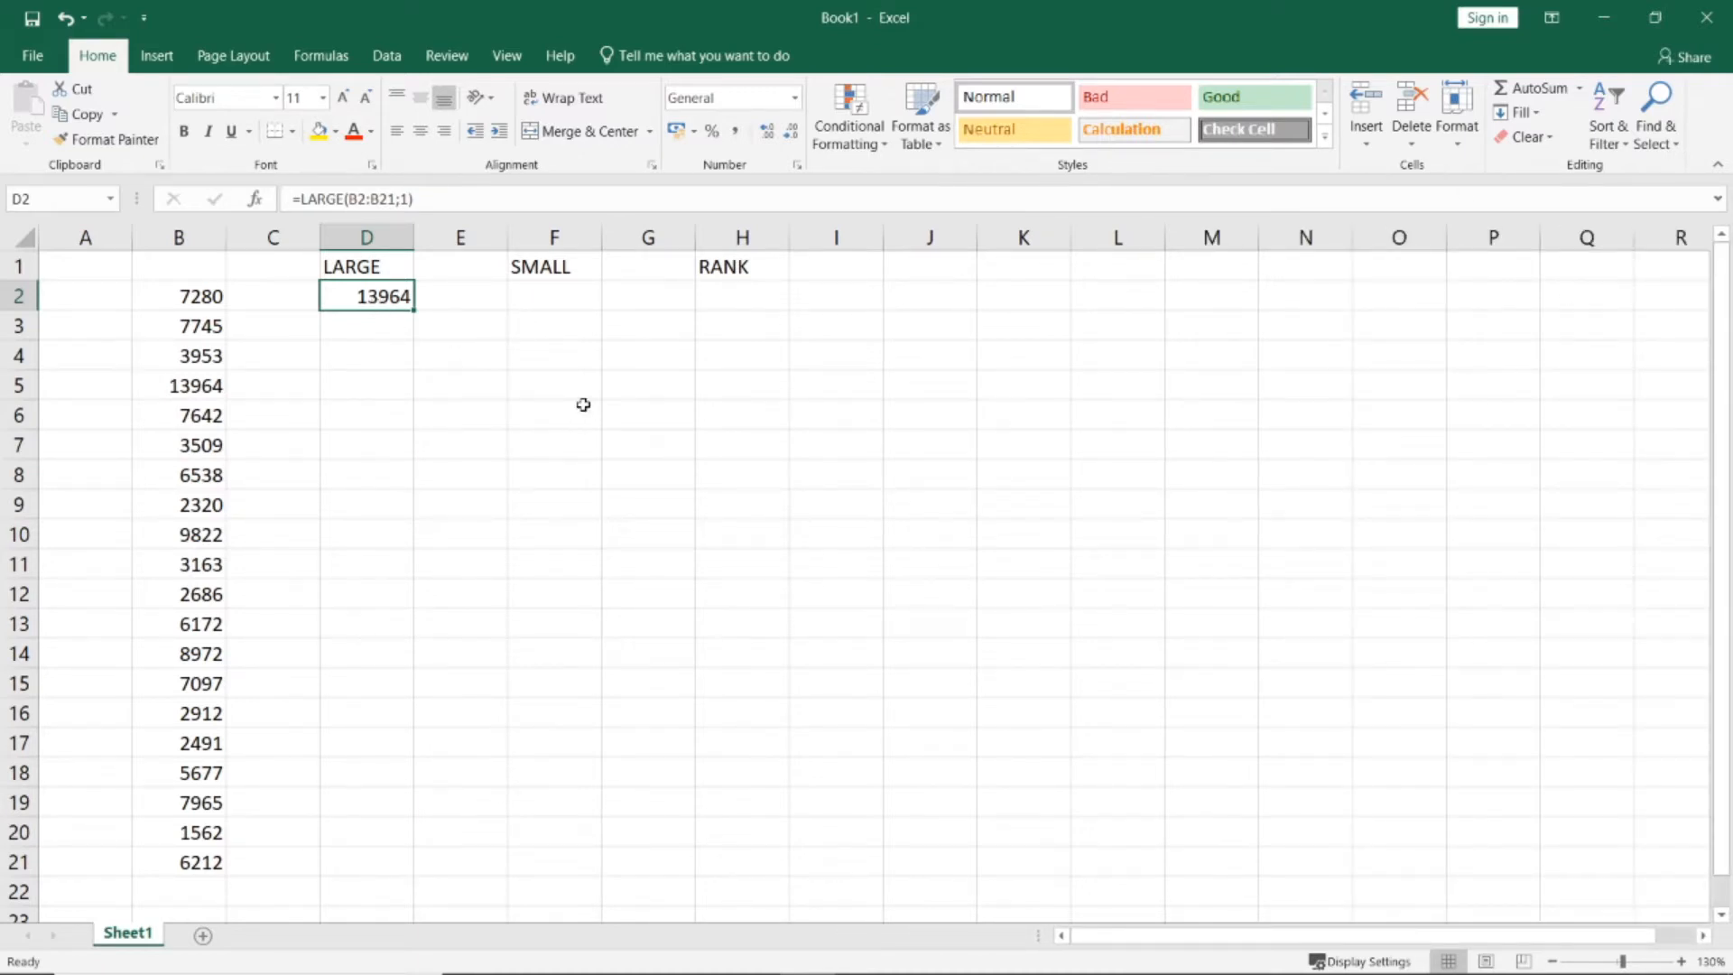
Copy the LARGE formula from D2 into D3
key("ctrl+c")
key("Down")
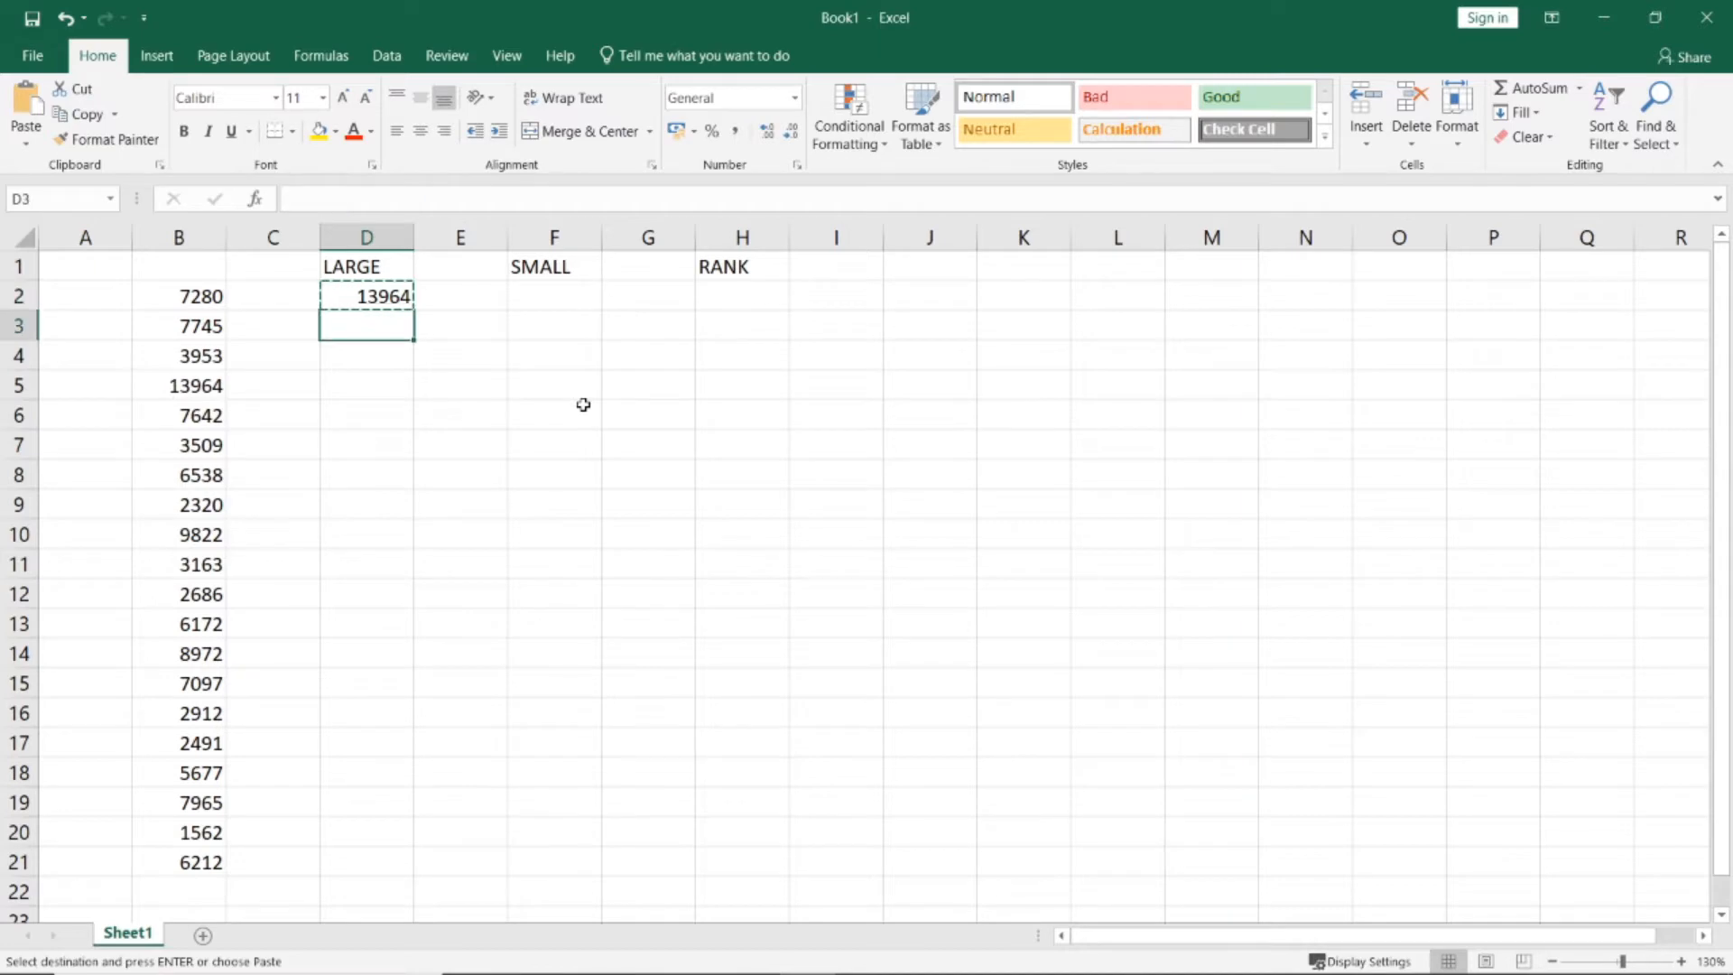
key("ctrl+v")
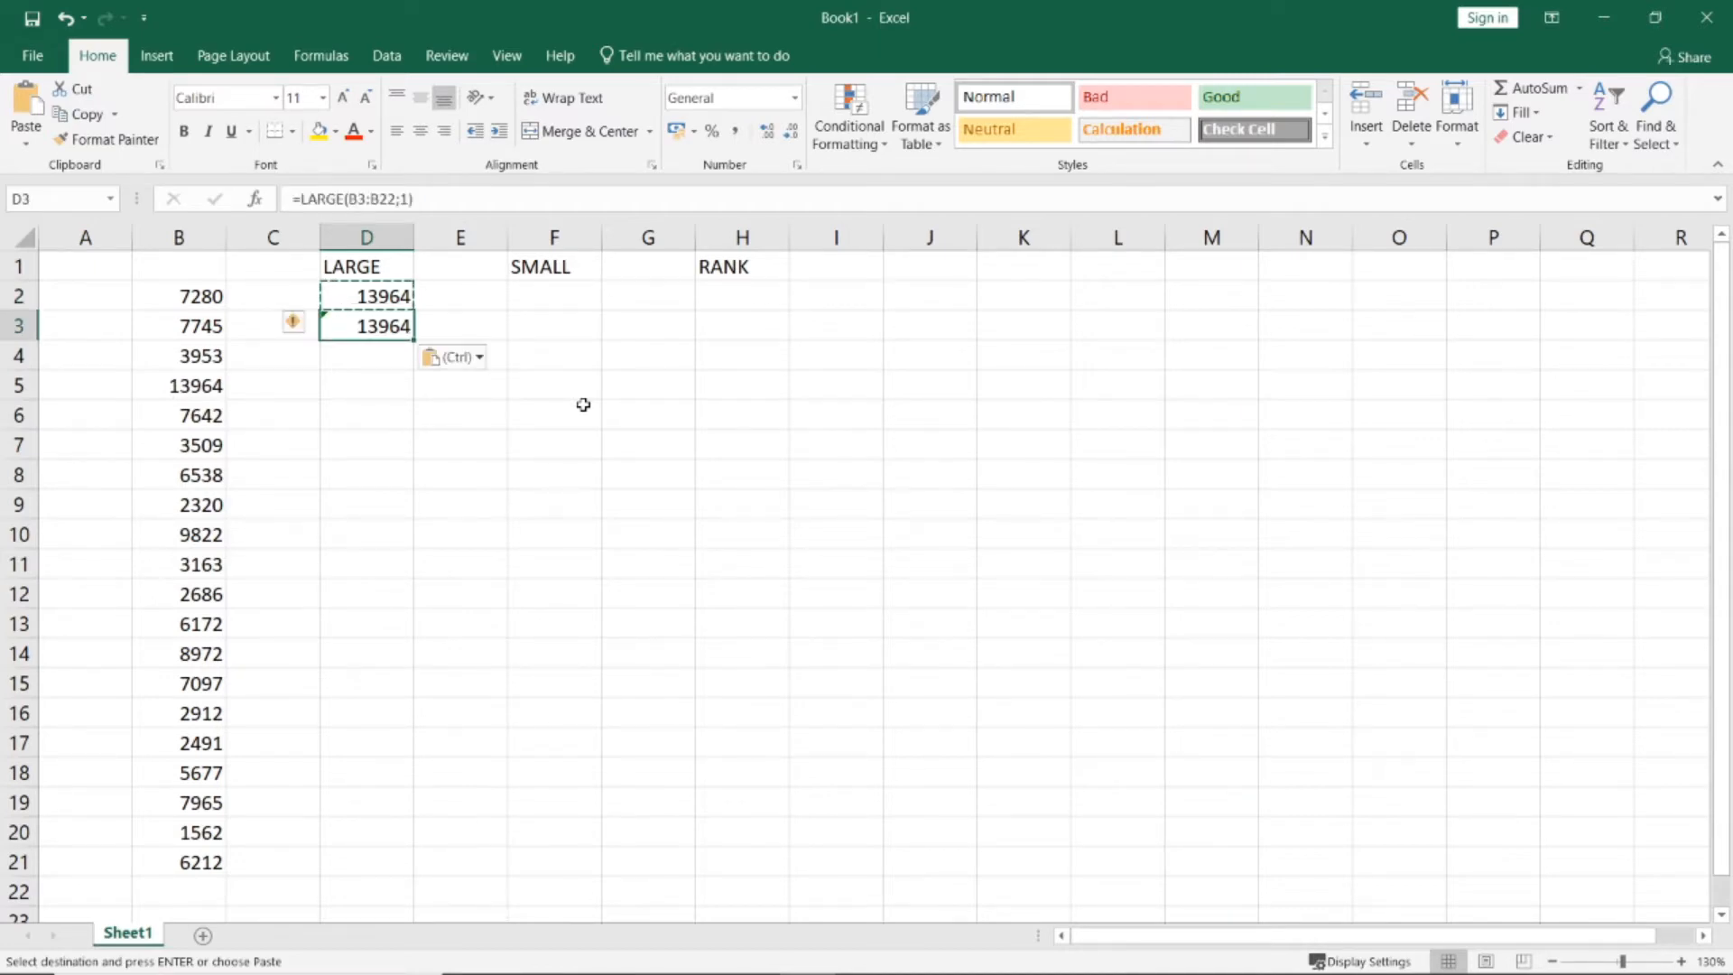
Change the formula in D3 to =LARGE(B2:B21;2) to return the second largest value
key("F2")
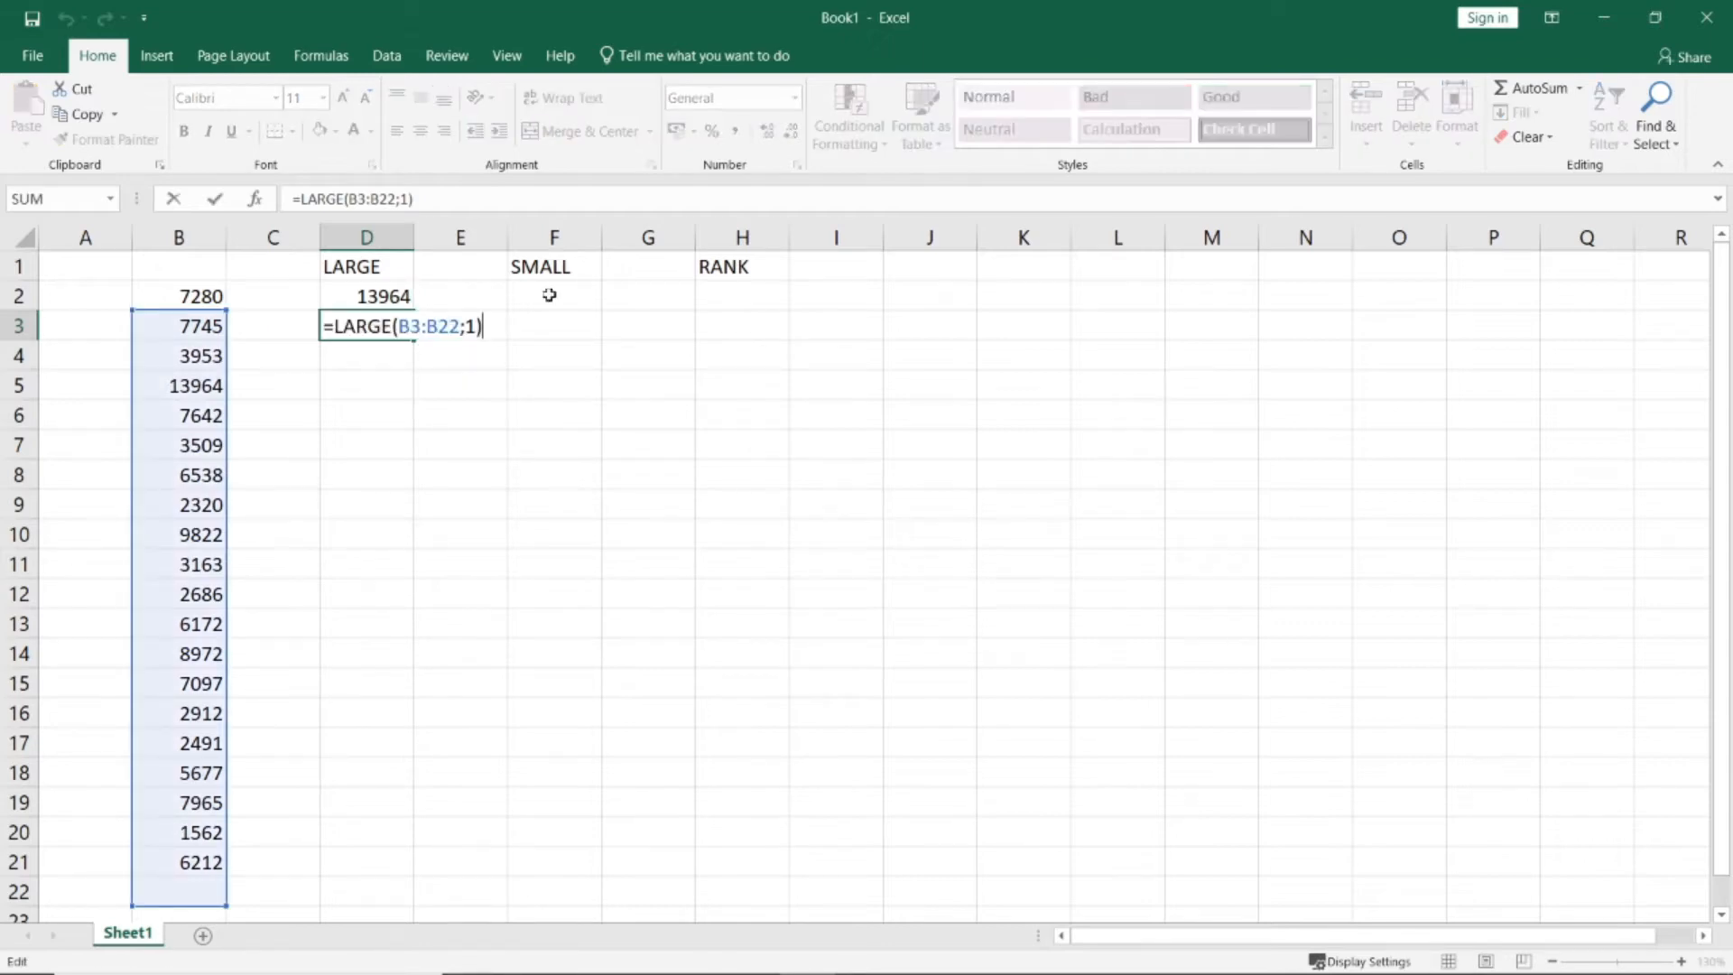
key("Left")
key("Left")
key("Left")
key("Left")
key("Left")
key("Left")
key("Left")
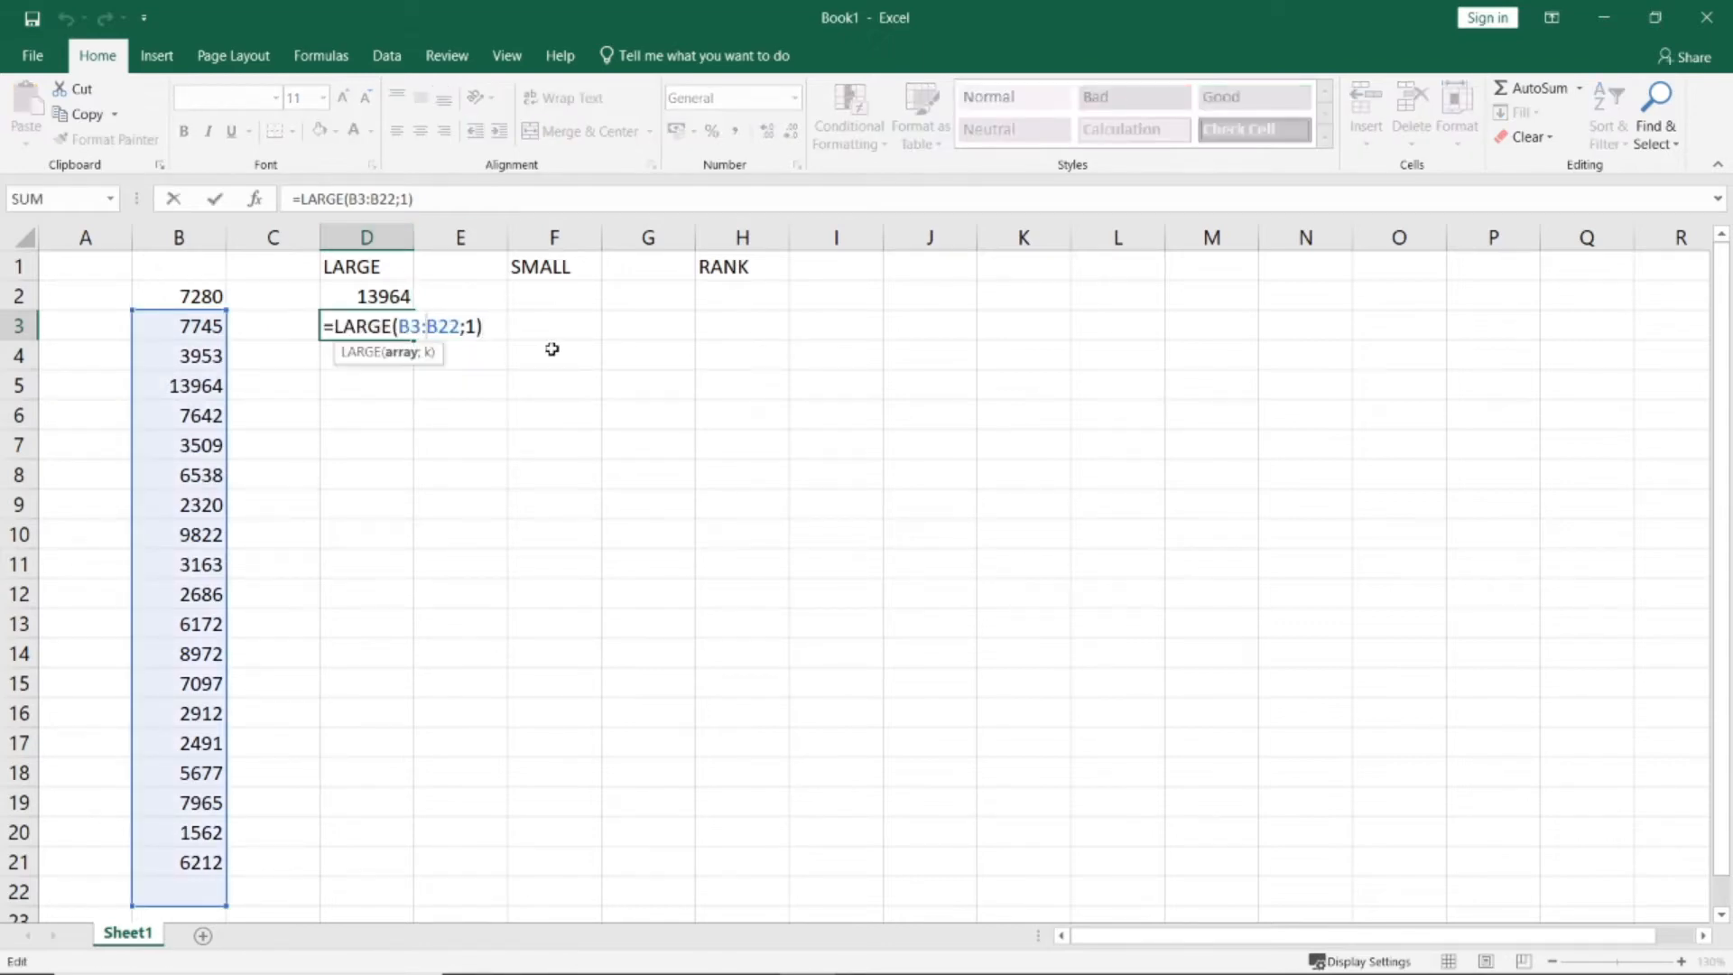
key("shift+Left")
type("2")
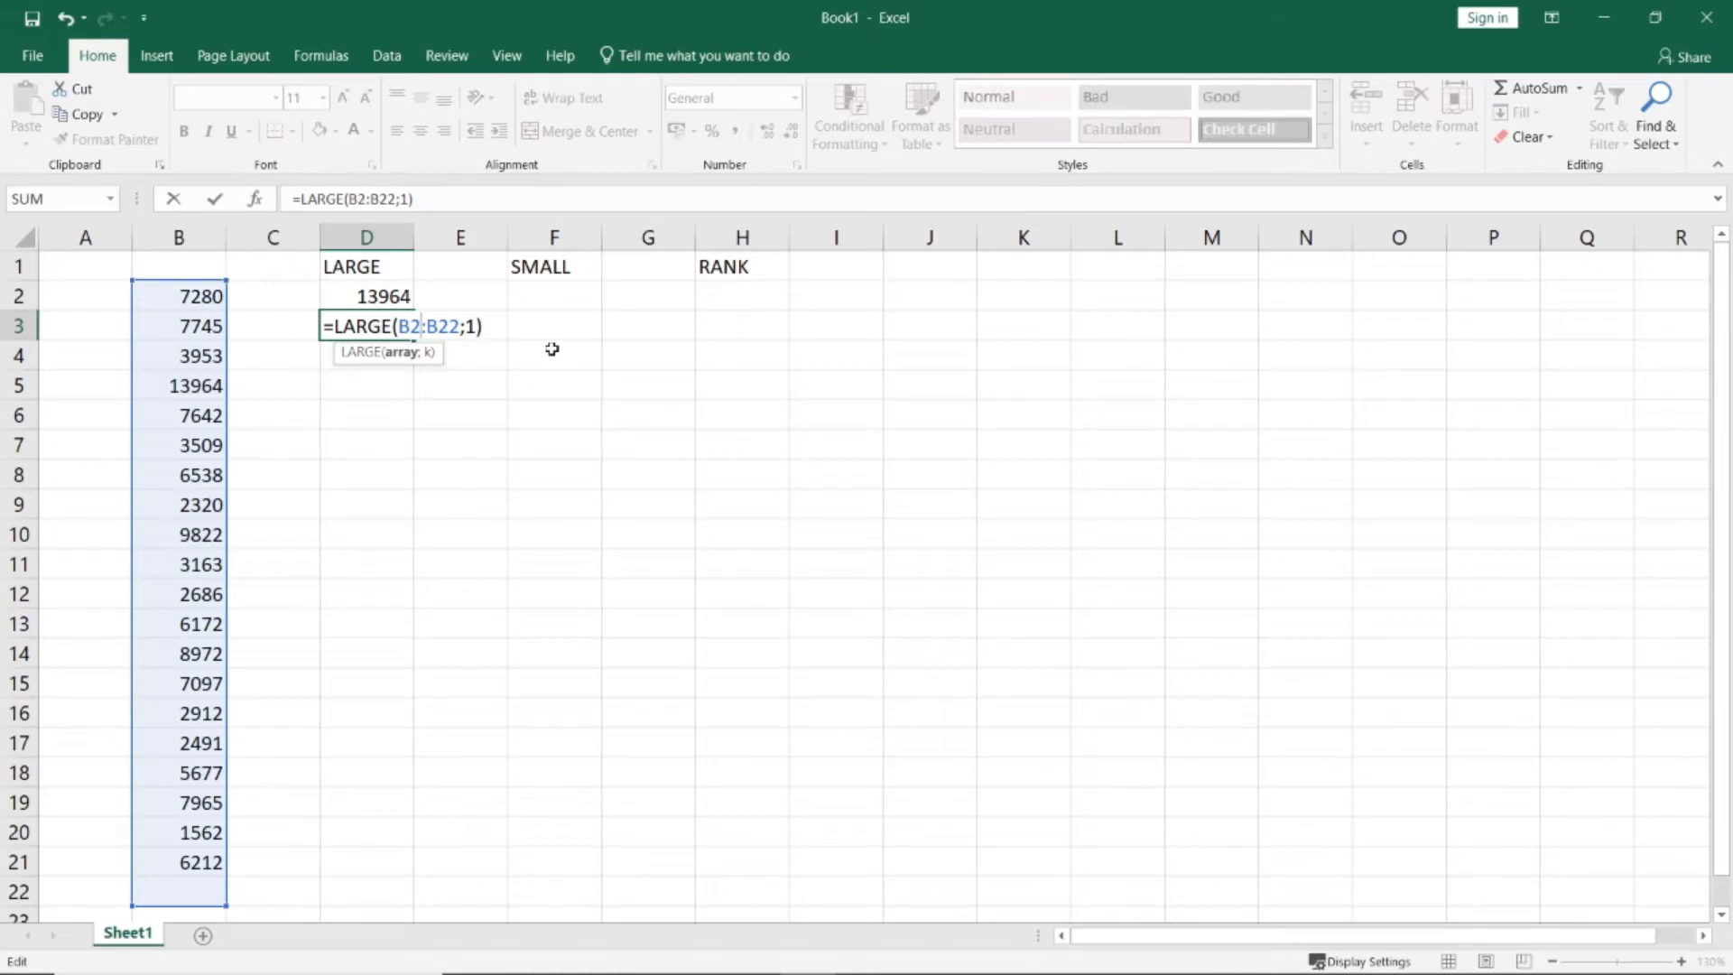
key("Right")
key("Right")
key("Right")
key("shift+Right")
type("1")
key("shift+Right")
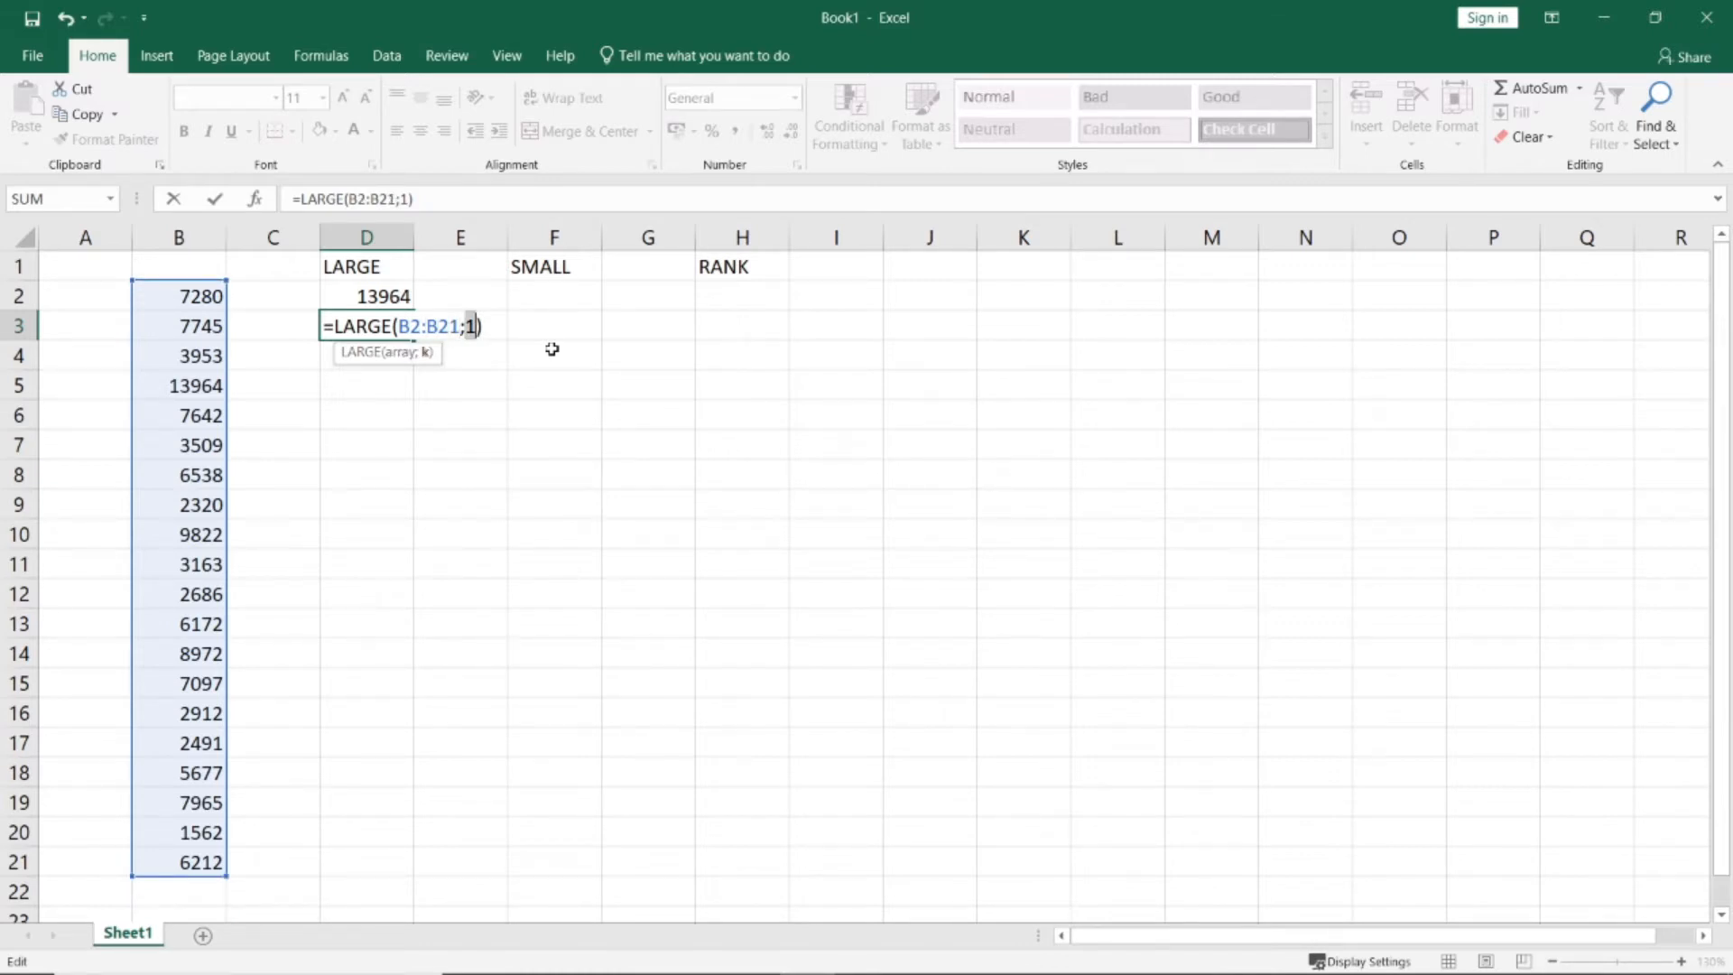
type("2")
key("Return")
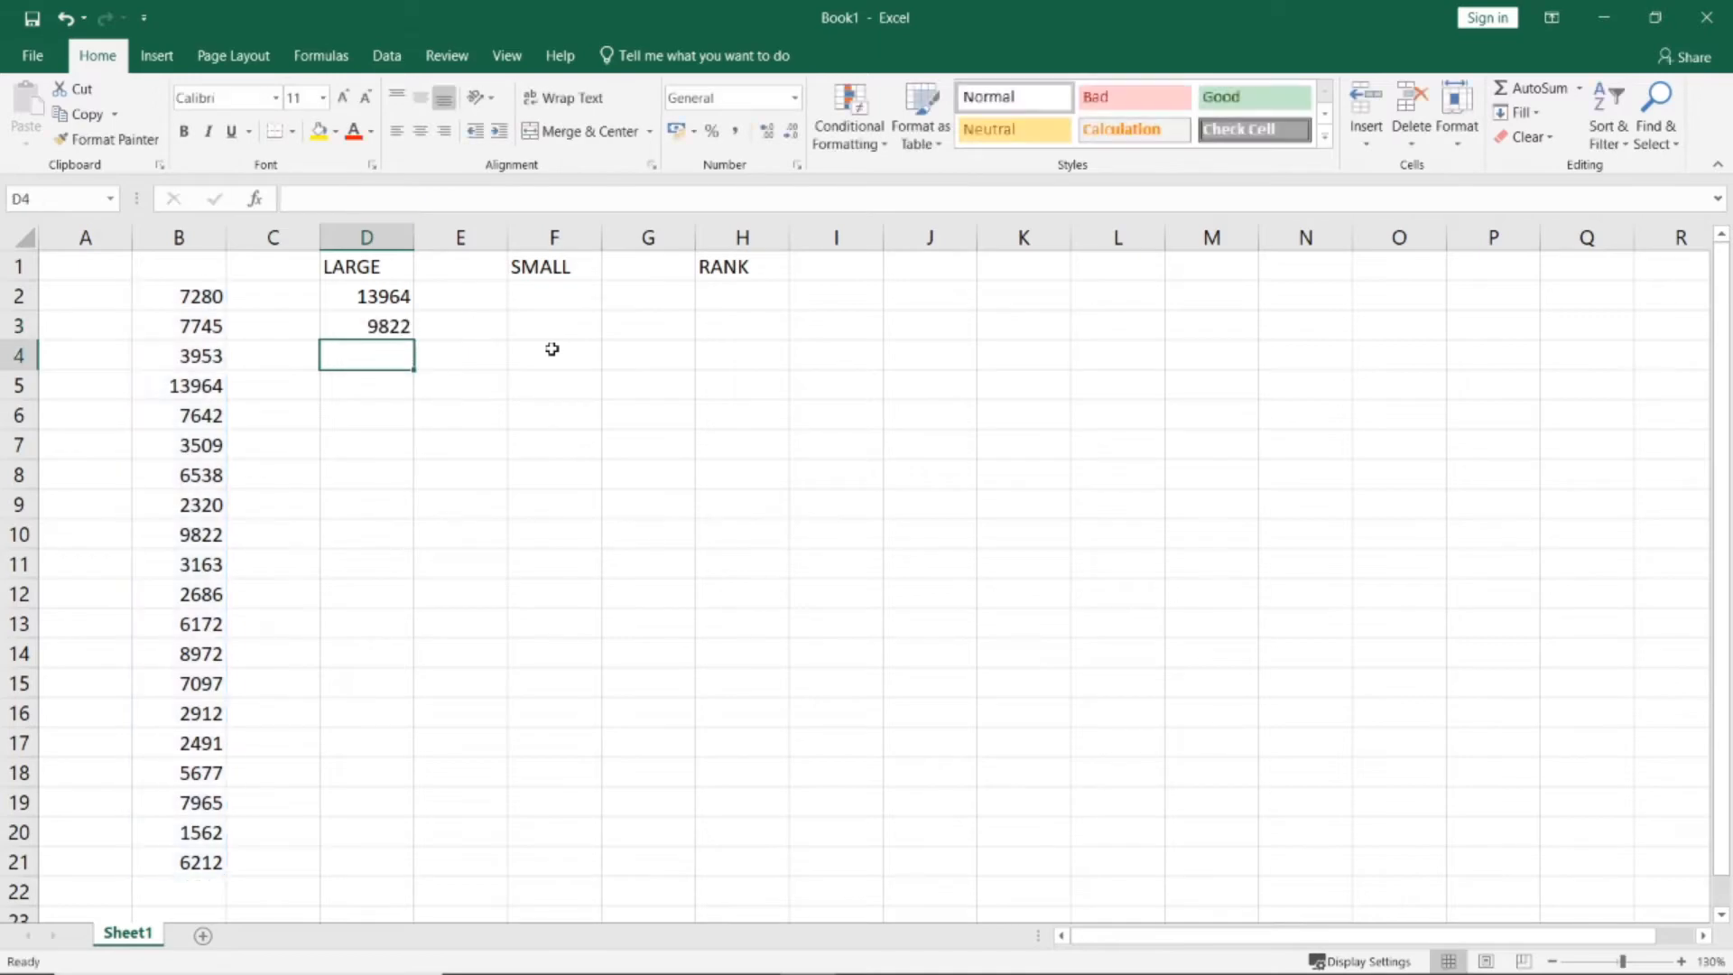
Make the range in D2's formula absolute as =LARGE($B$2:$B$21;1) and fill it down through D21
key("Up")
key("Up")
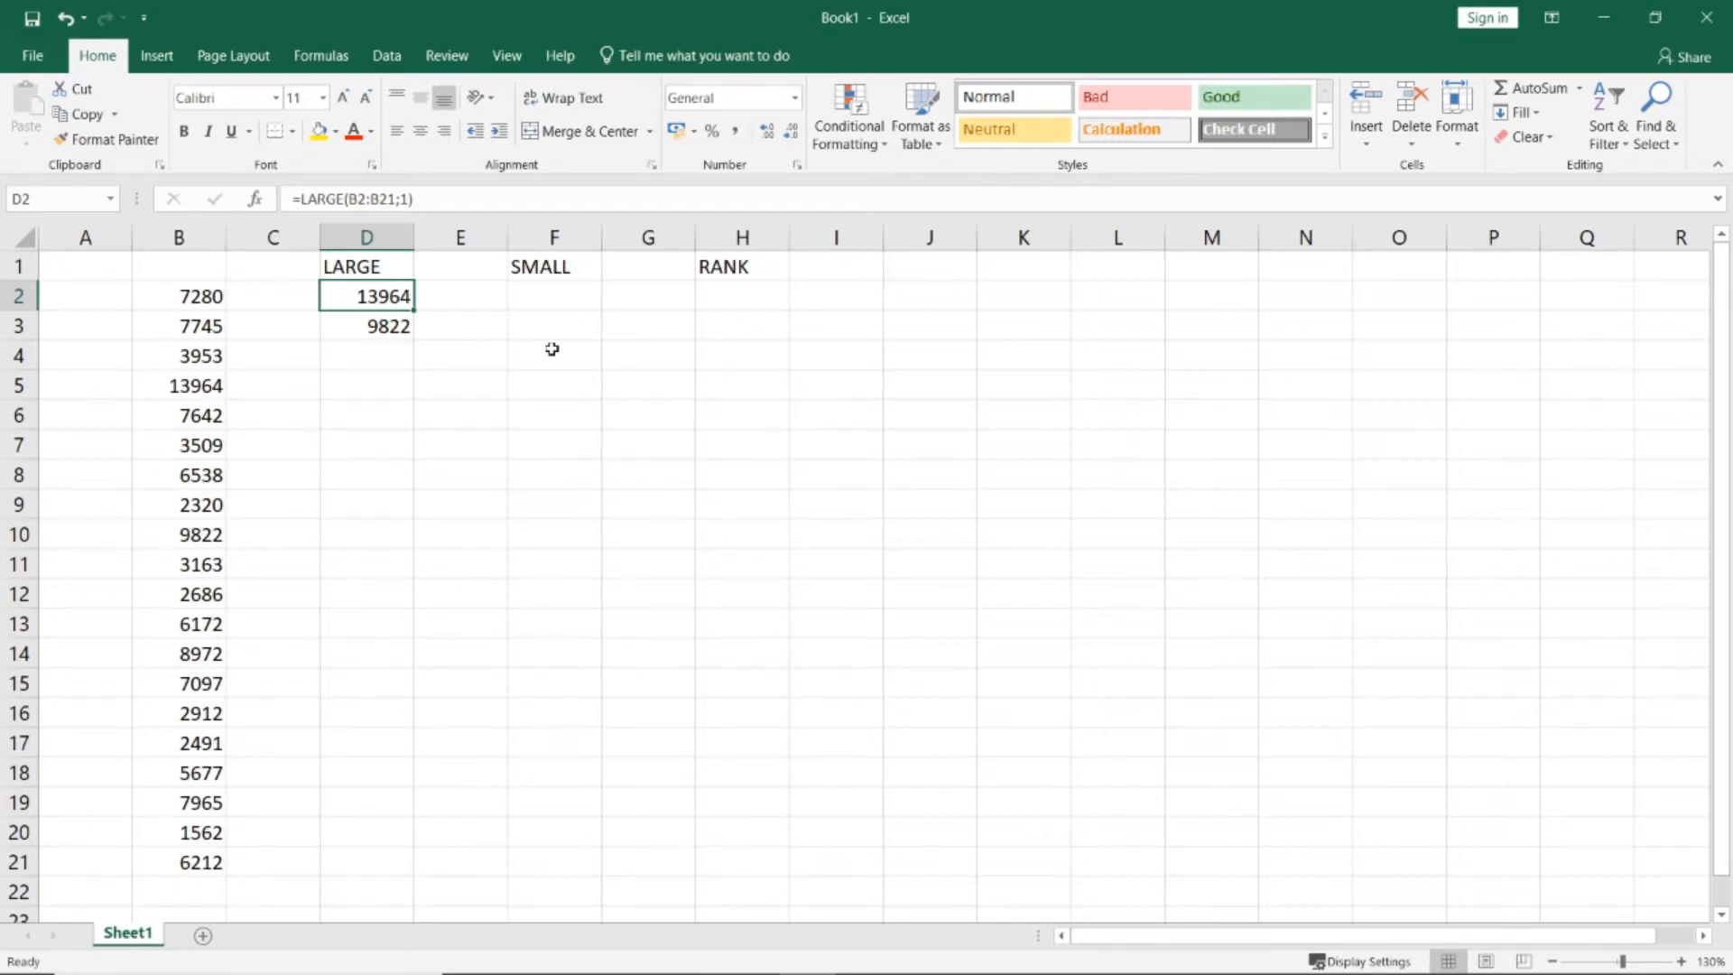
key("F2")
key("Left")
key("Left")
key("Left")
key("Left")
key("Left")
key("Left")
key("Left")
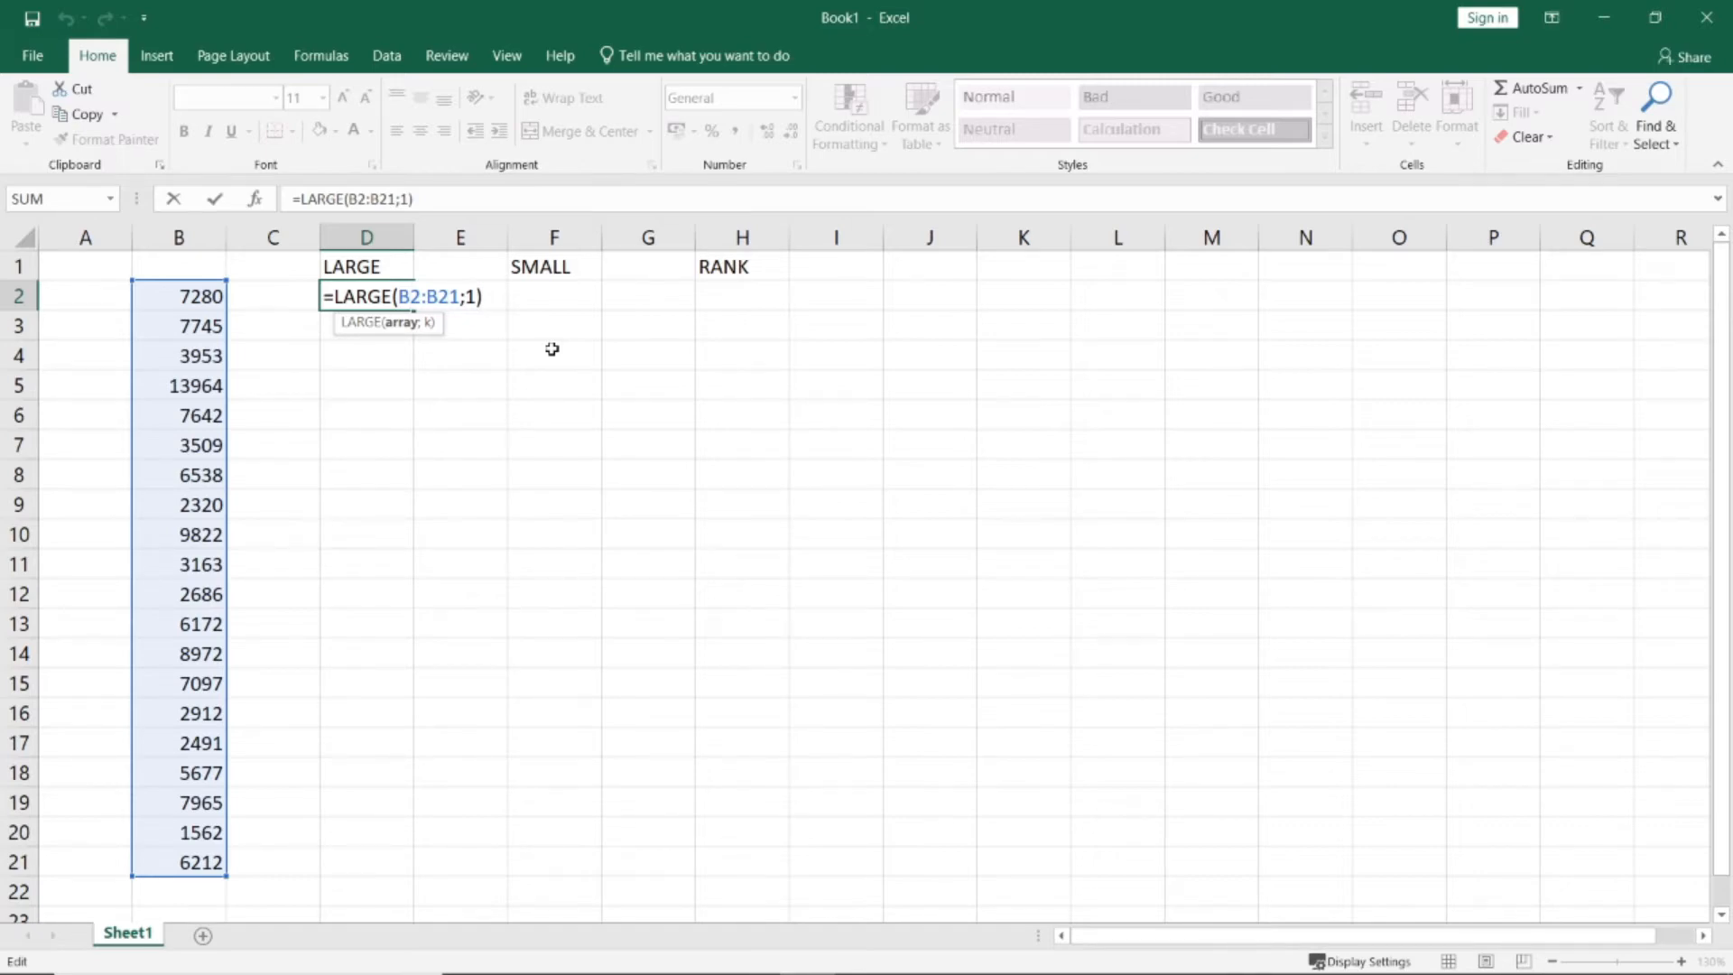
key("F4")
key("Right")
key("Right")
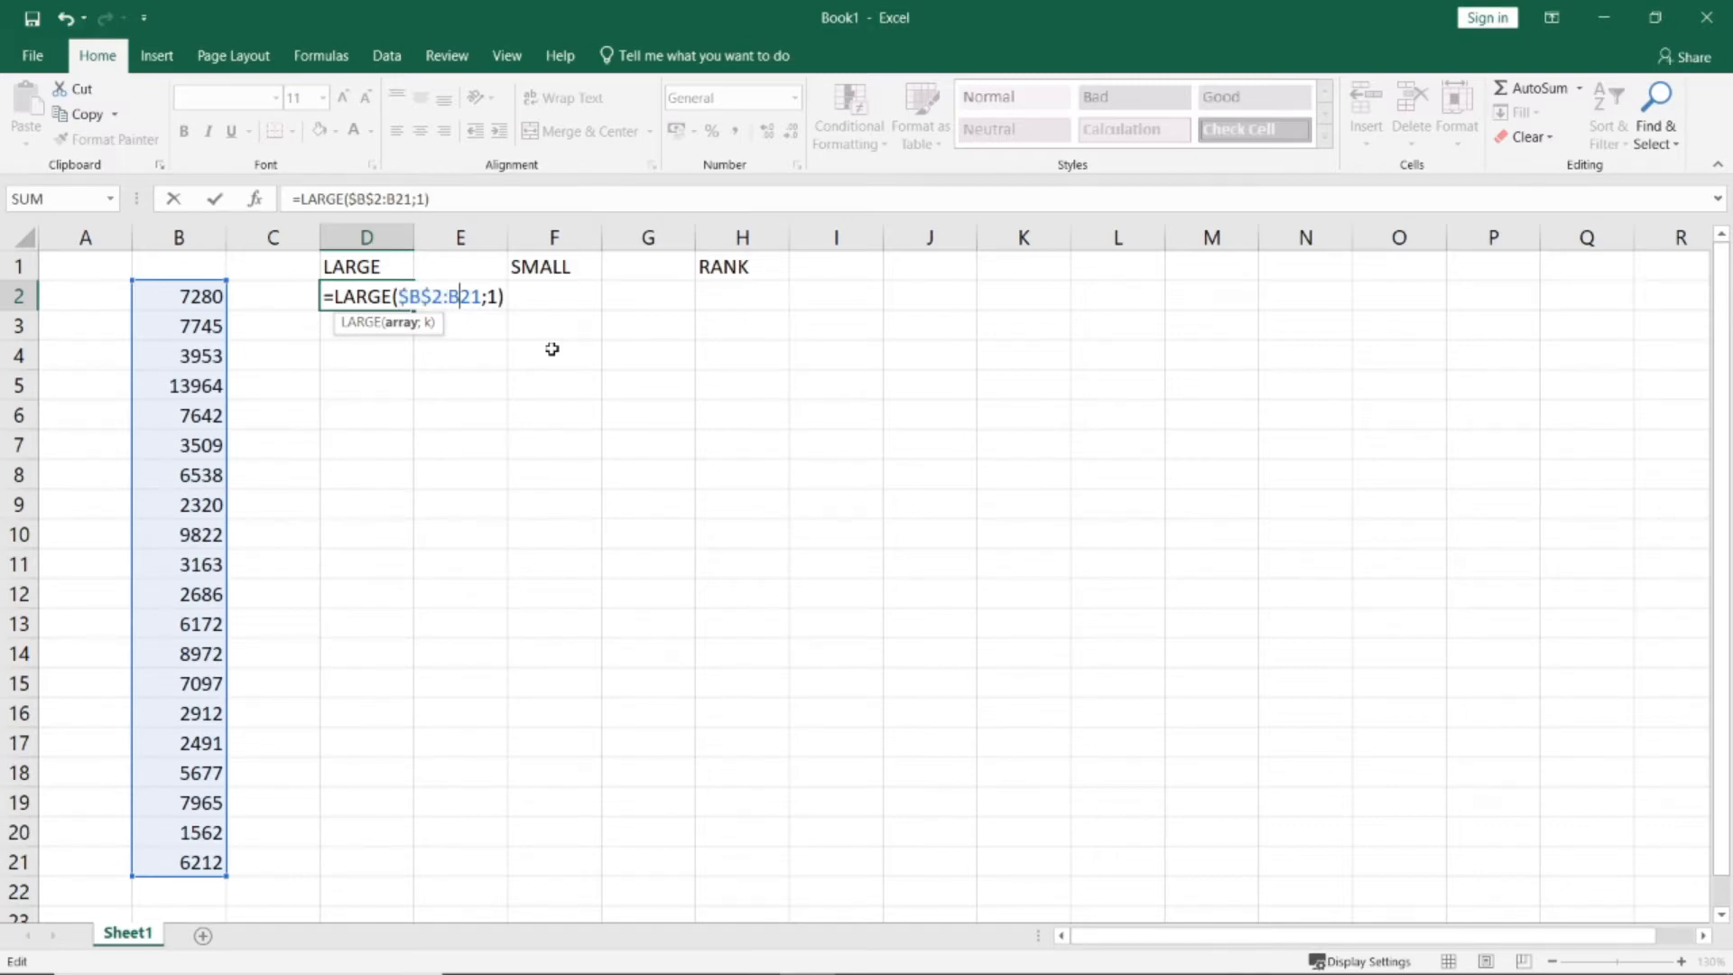
key("F4")
key("Return")
key("Up")
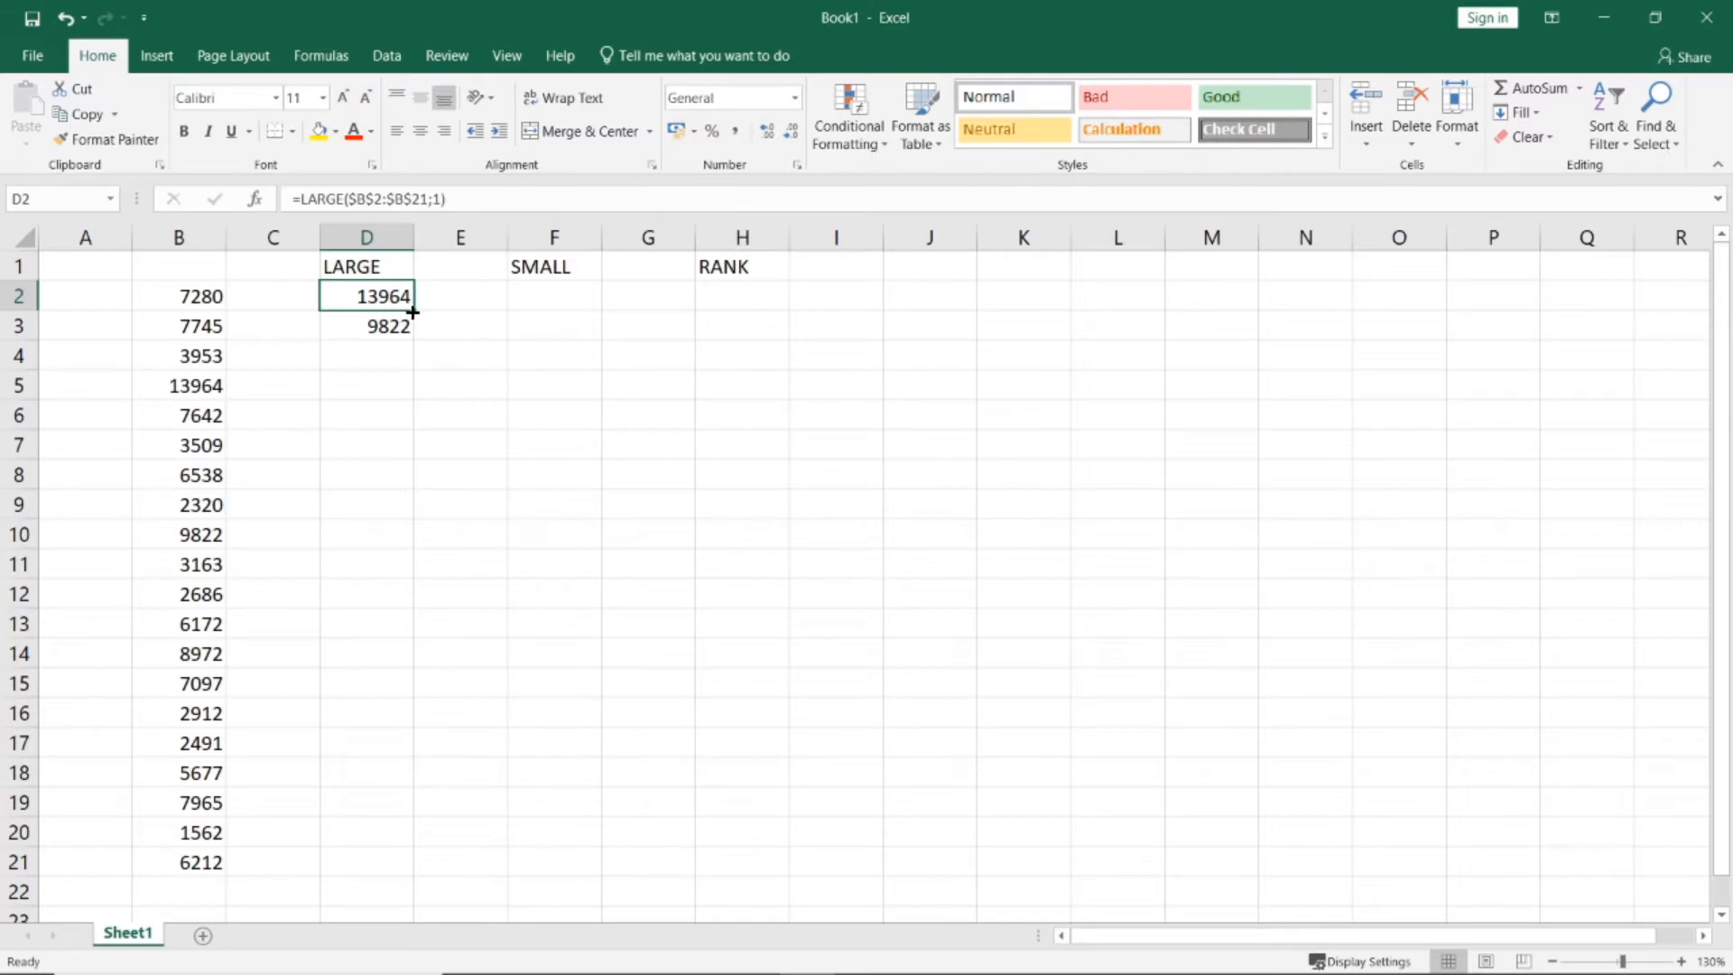
left_click_drag(412, 312, 403, 867)
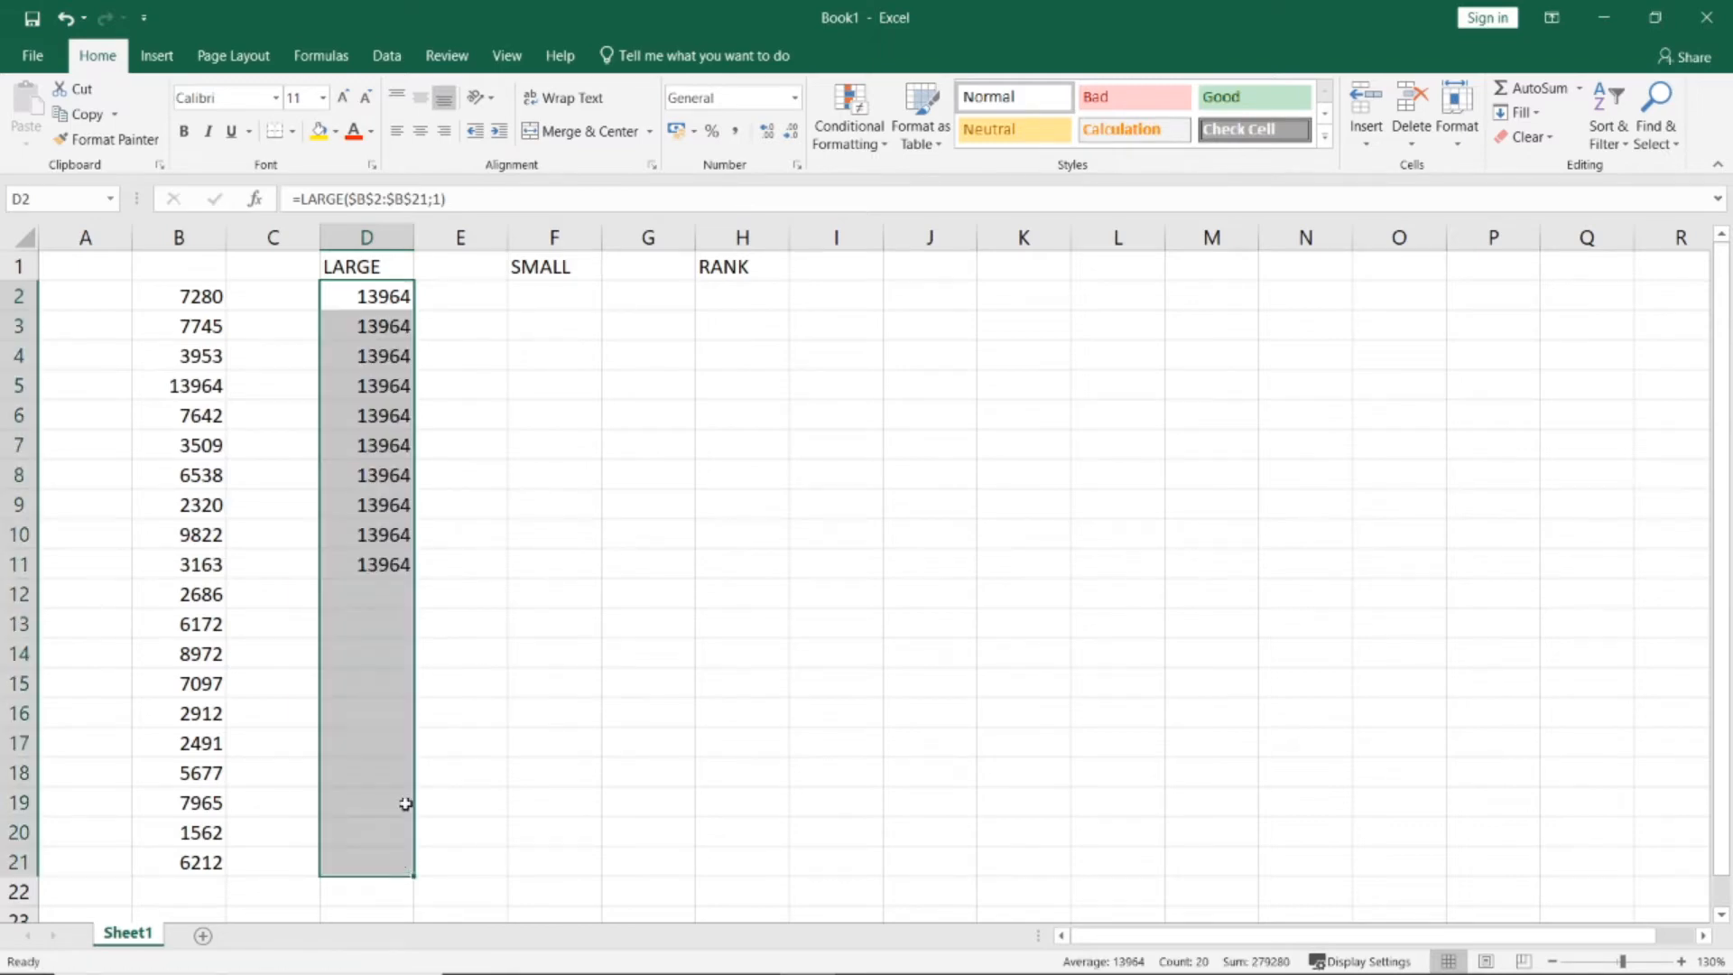
Change the formula in D3 to =LARGE($B$2:$B$21;2) to return the second largest value
left_click(394, 336)
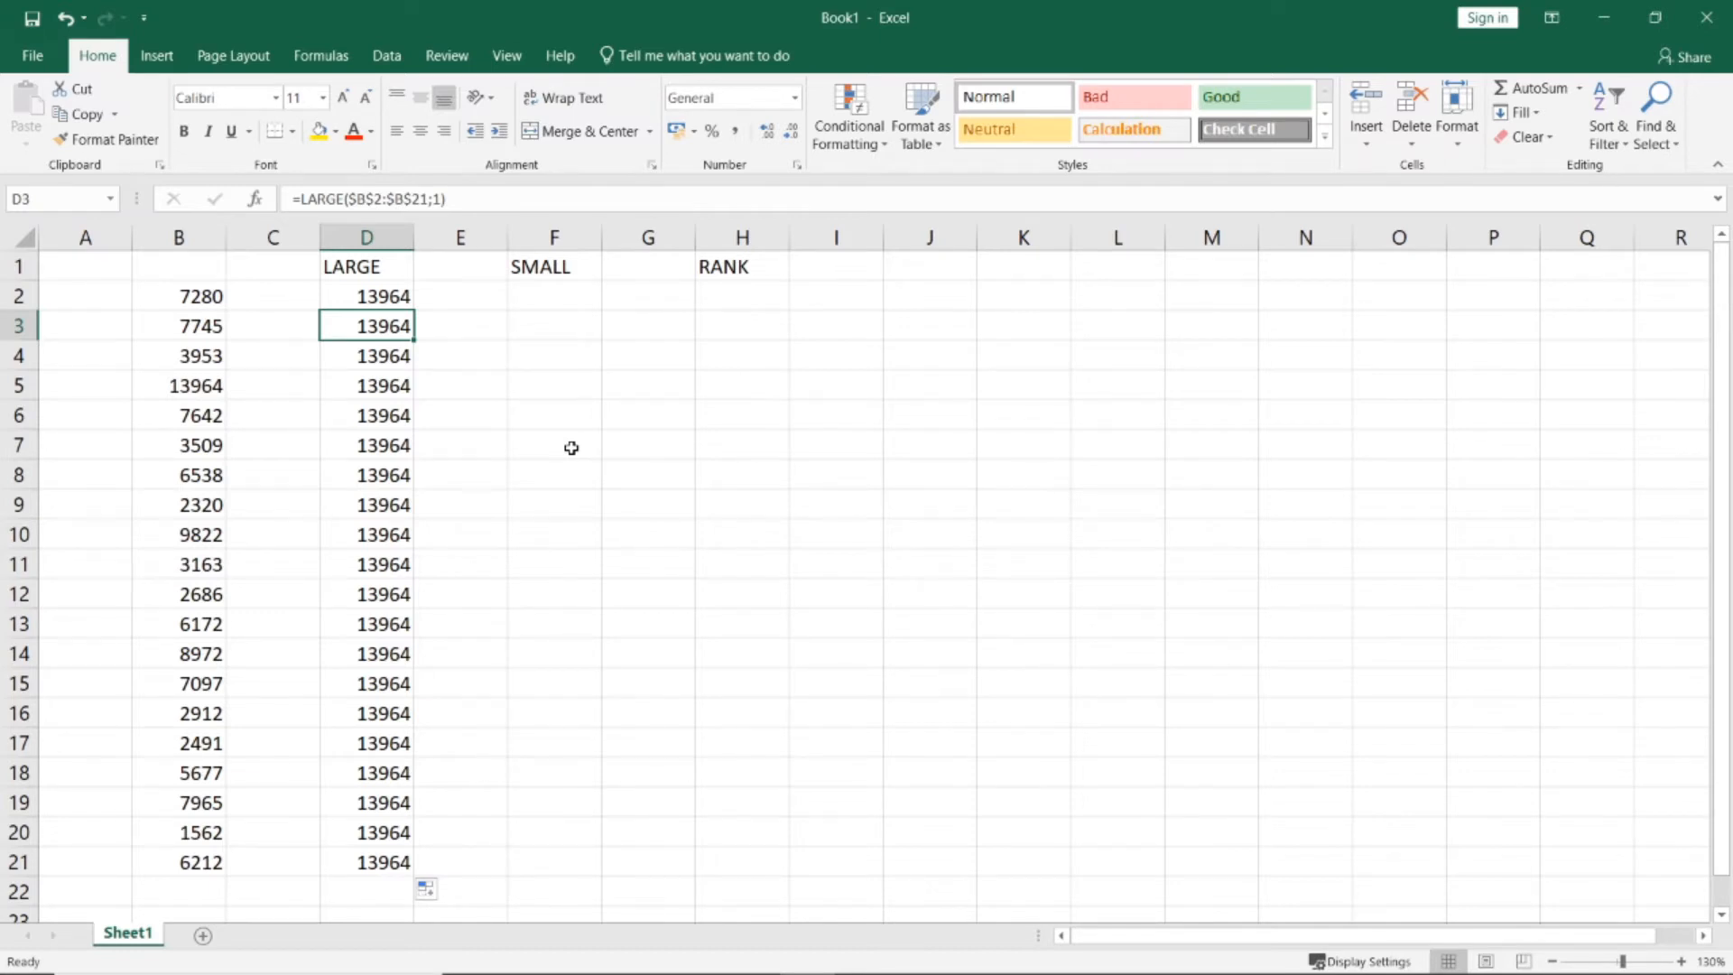
key("F2")
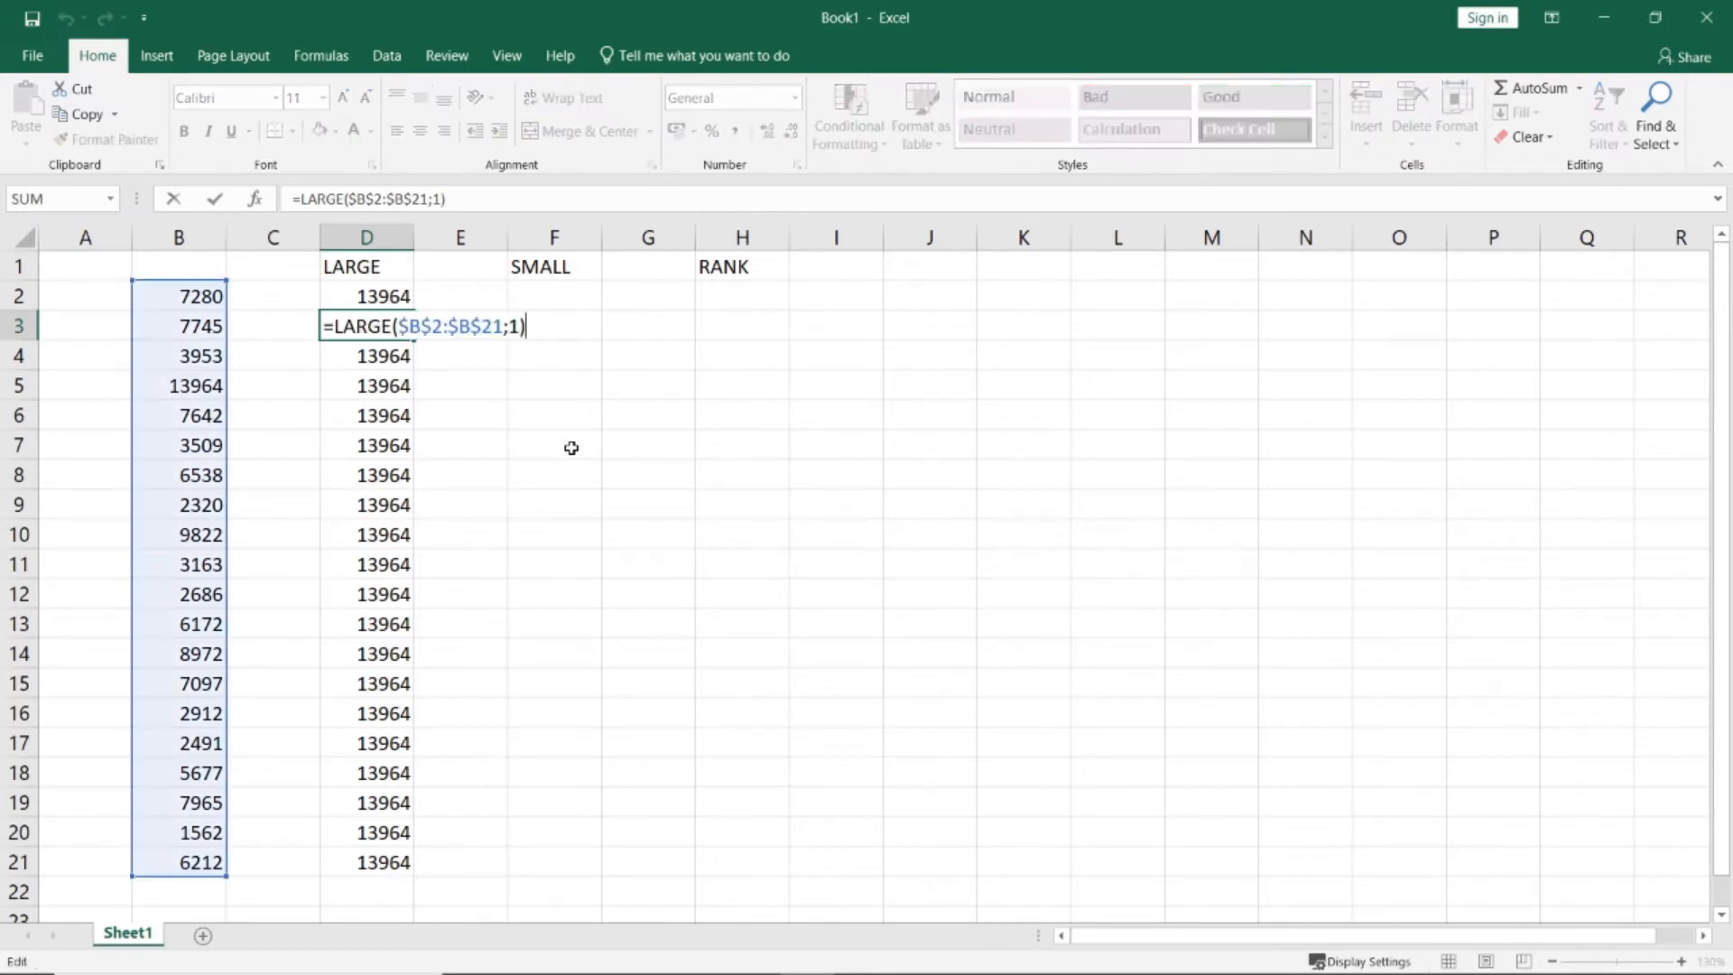
key("BackSpace")
type("2")
key("Return")
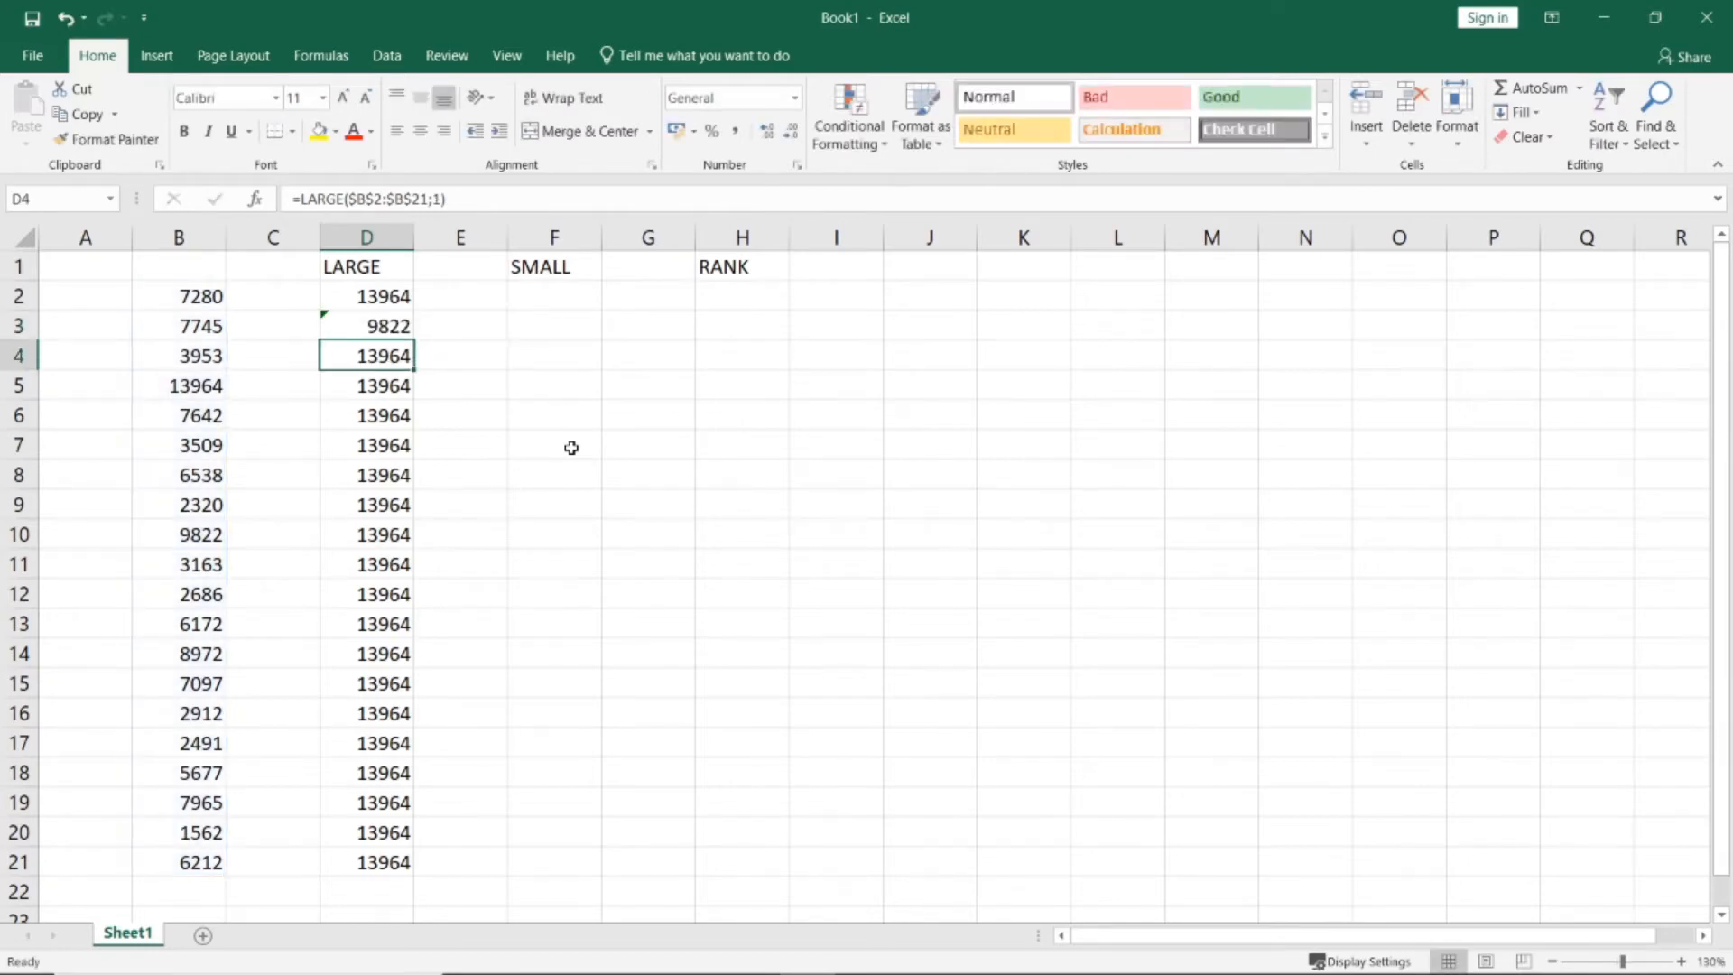
key("Up")
key("Up")
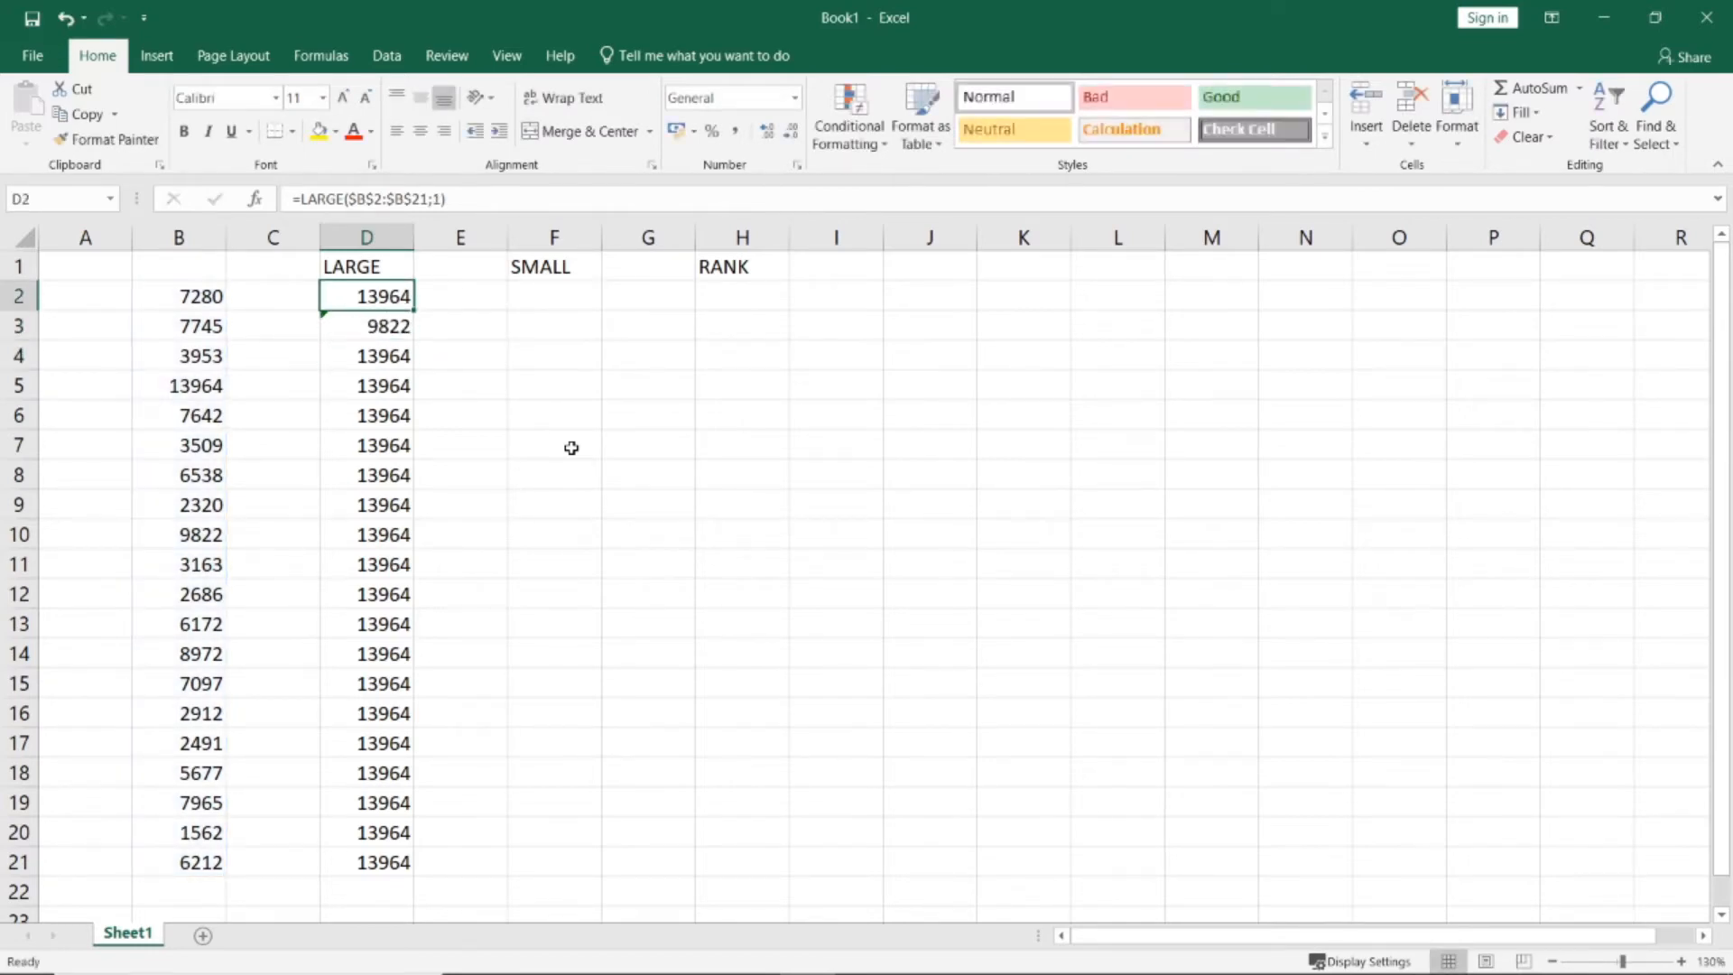
Compare the LARGE formulas and results in the first few cells of column D
key("Down")
key("Left")
key("Up")
key("Right")
key("Down")
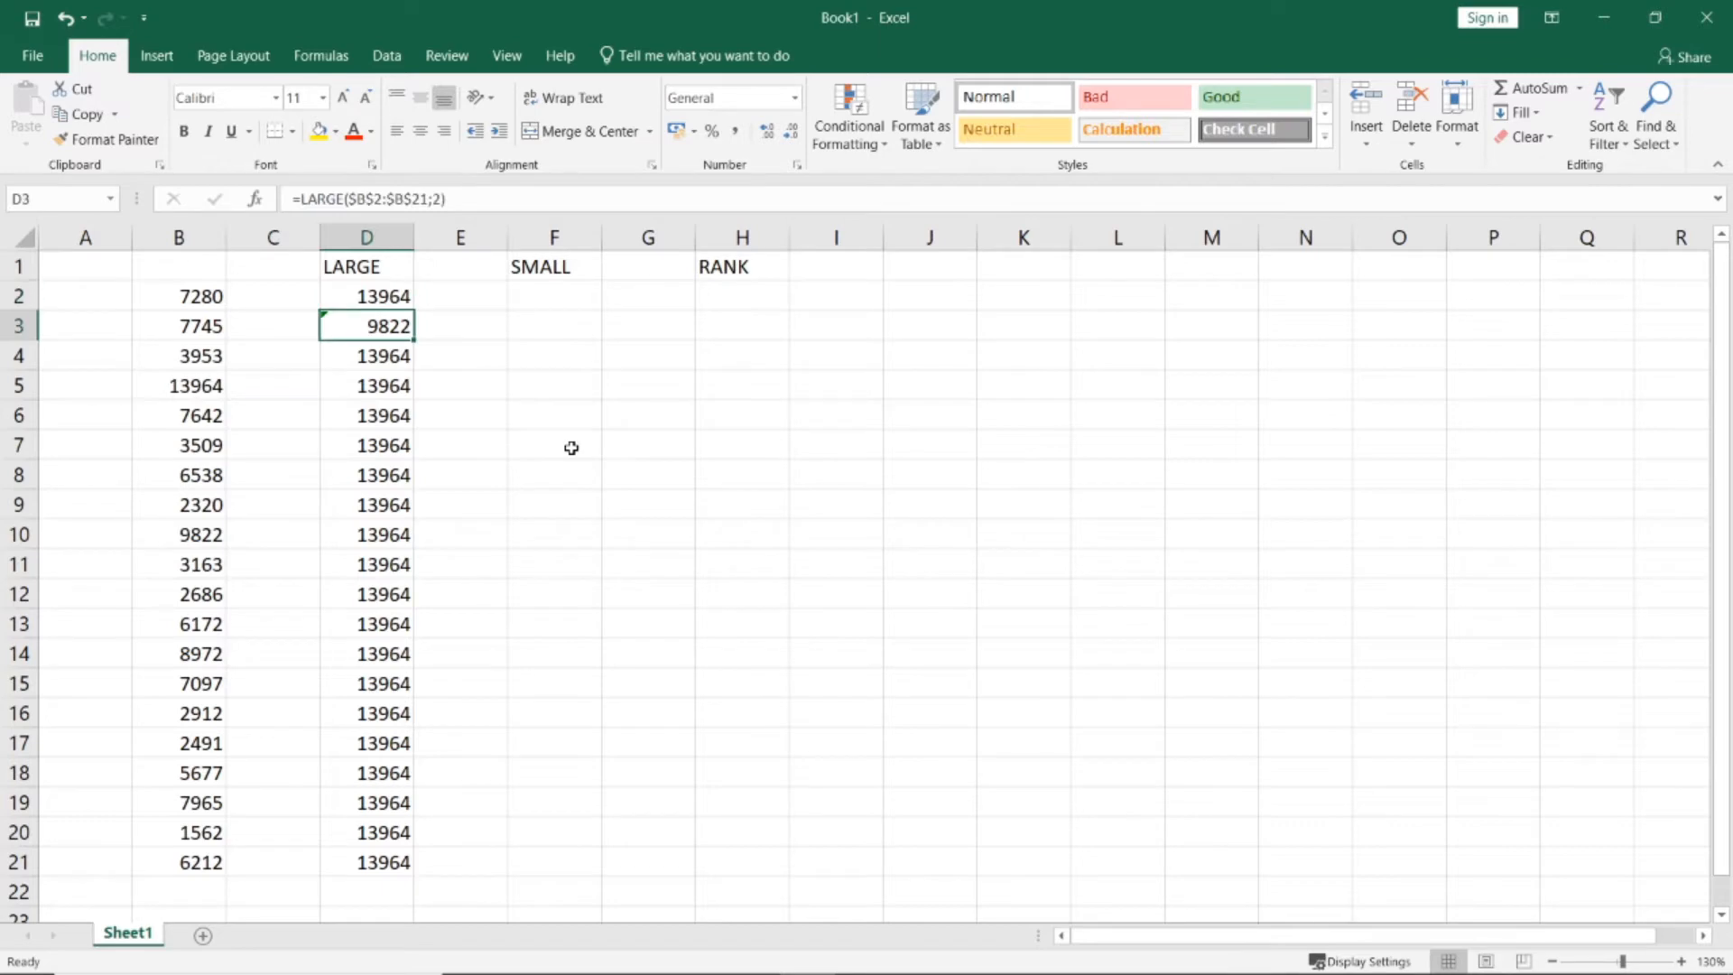
key("Up")
key("Down")
key("Down")
key("Up")
key("Up")
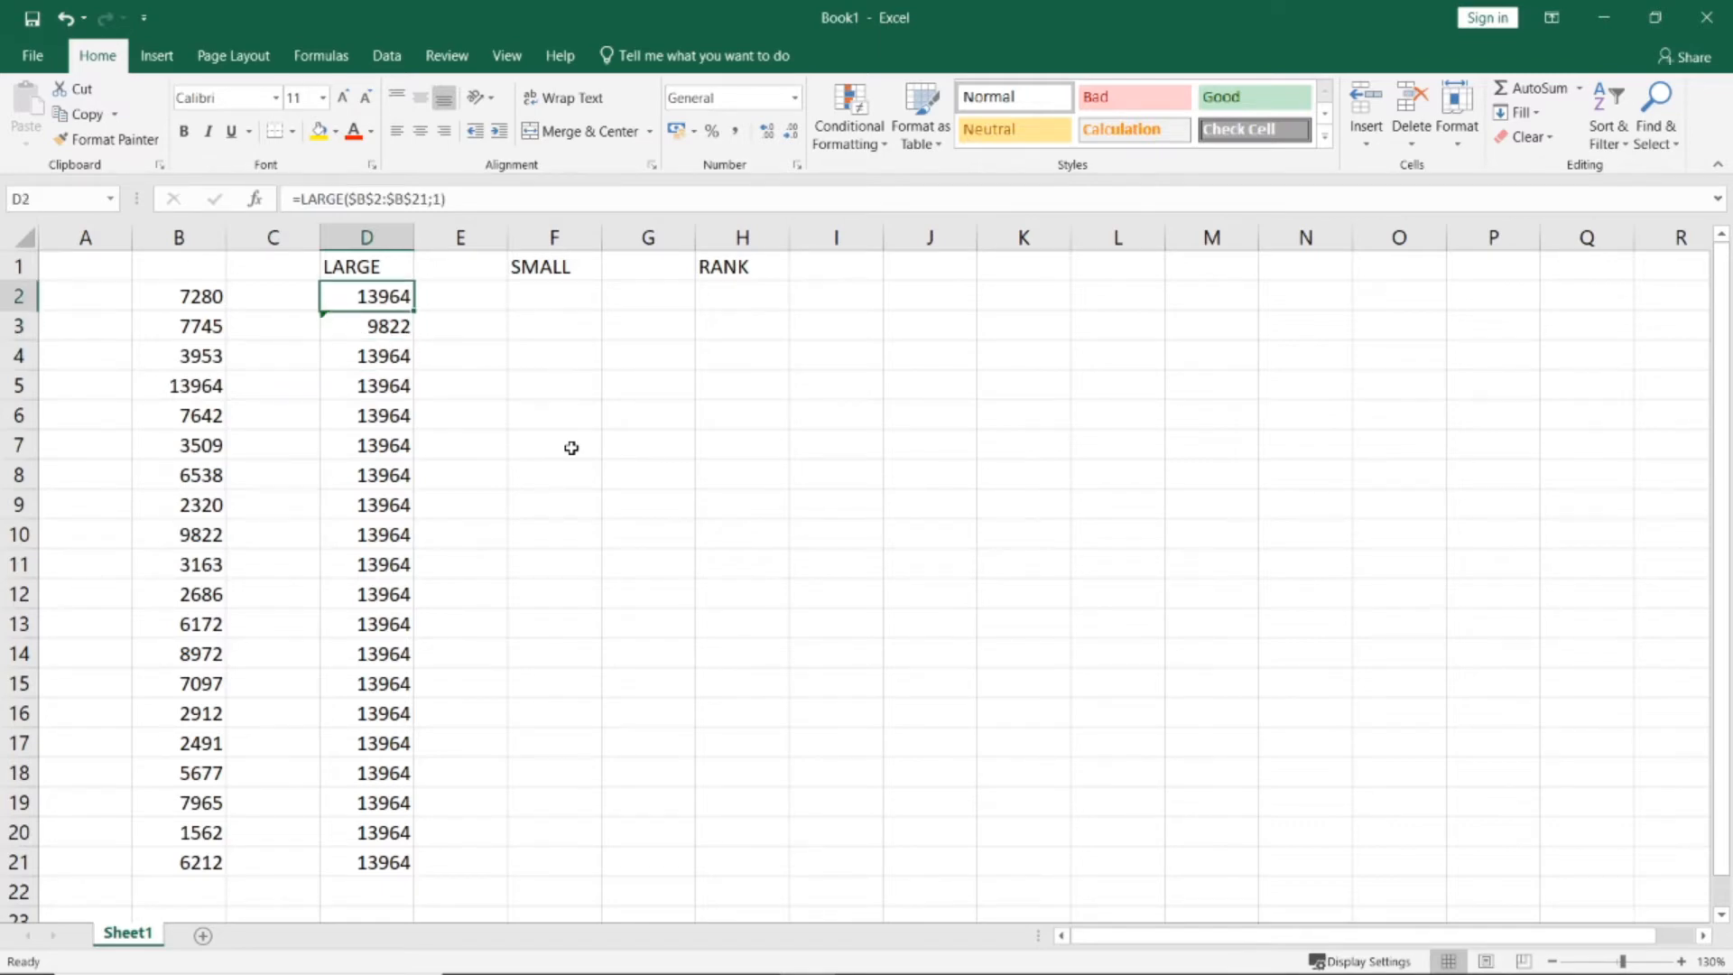
key("Down")
key("Down")
key("Up")
key("Up")
key("Down")
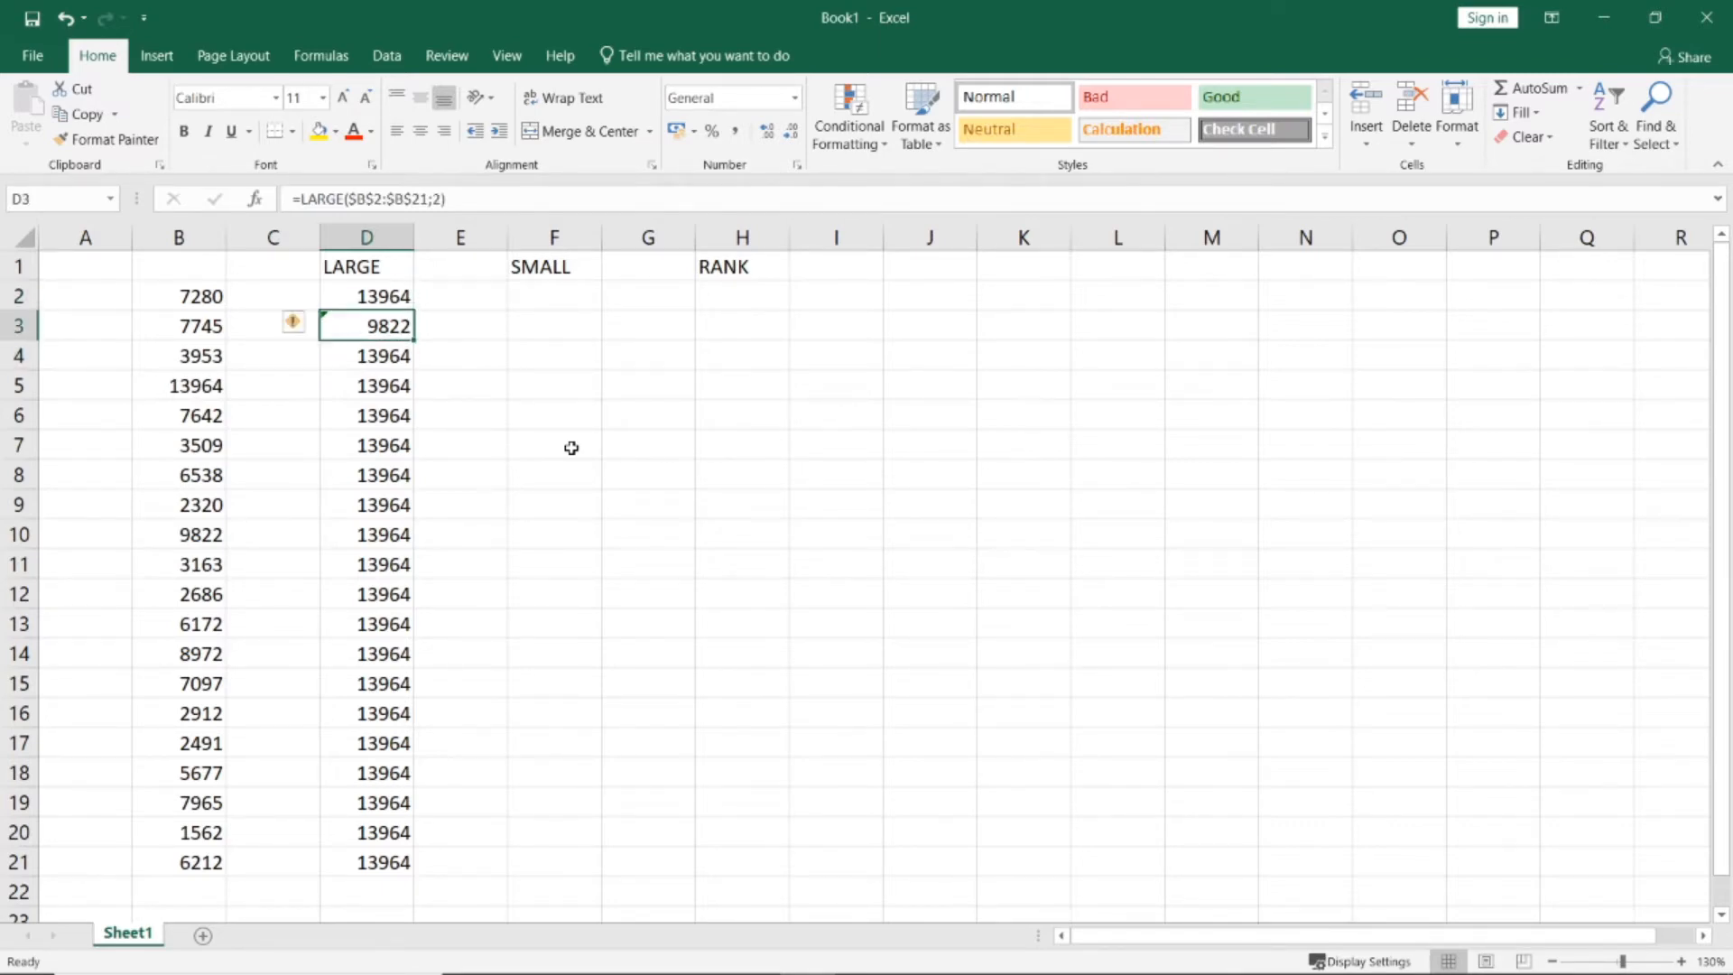
key("Down")
key("Down")
Number C2:C21 from 1 to 20 by entering 1 and 2 and extending the series down
key("Up")
key("Up")
key("Up")
key("Left")
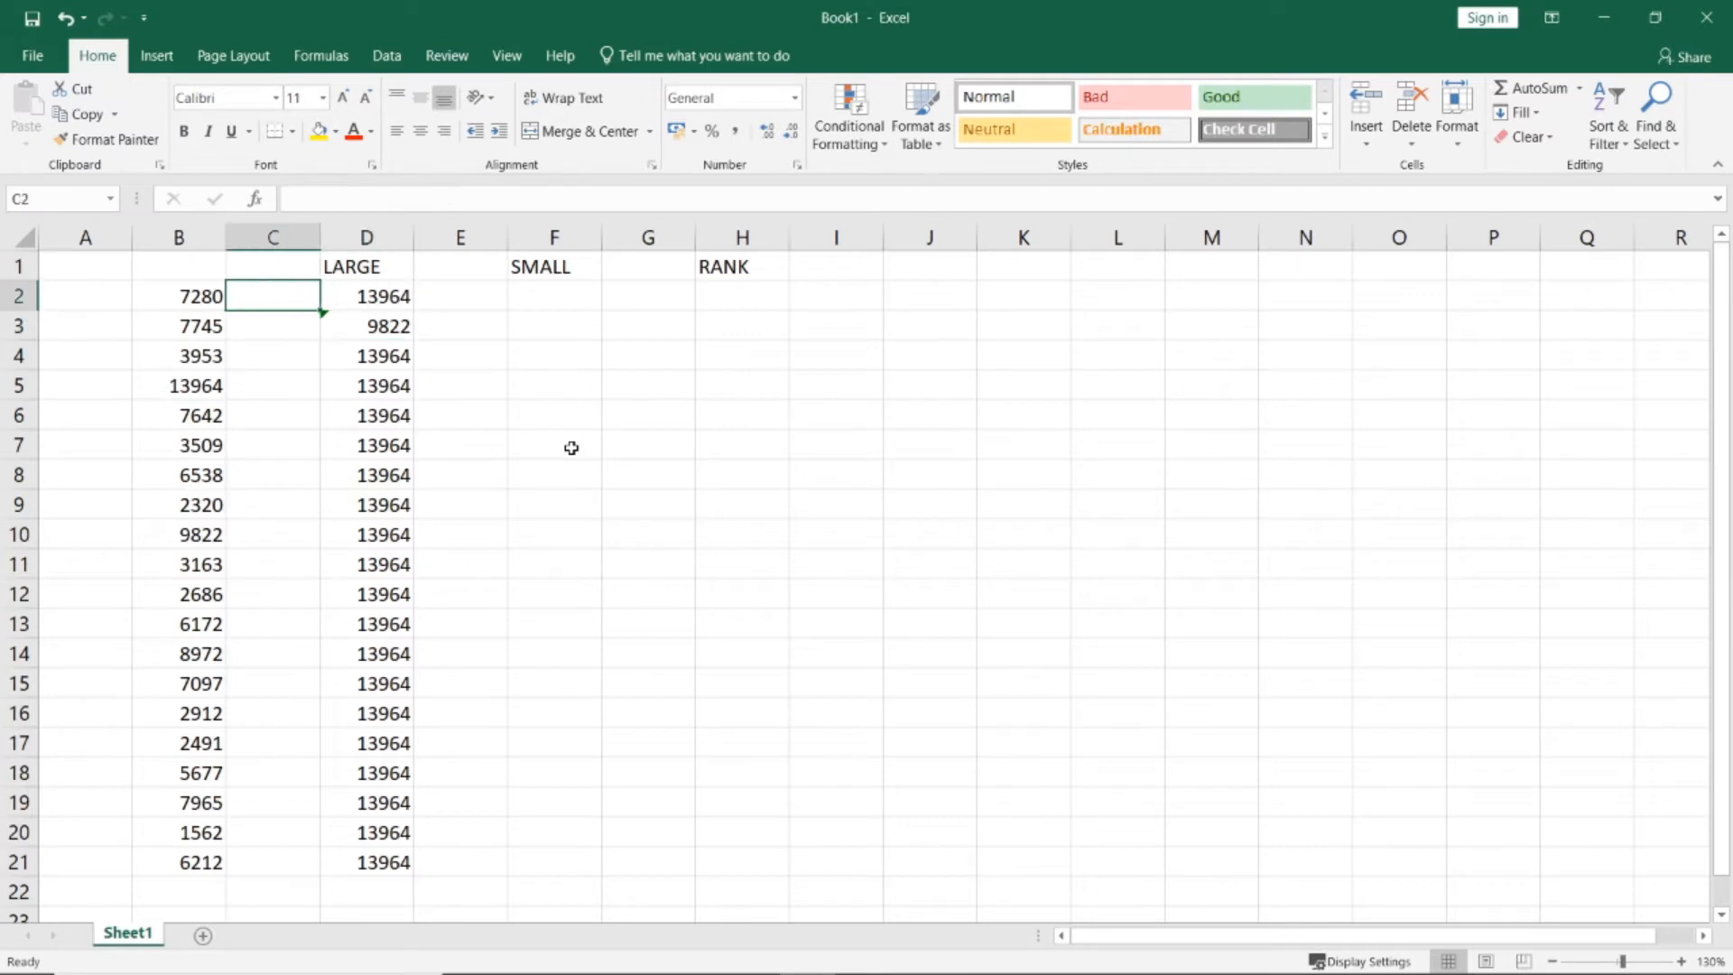
type("1")
key("Return")
type("2")
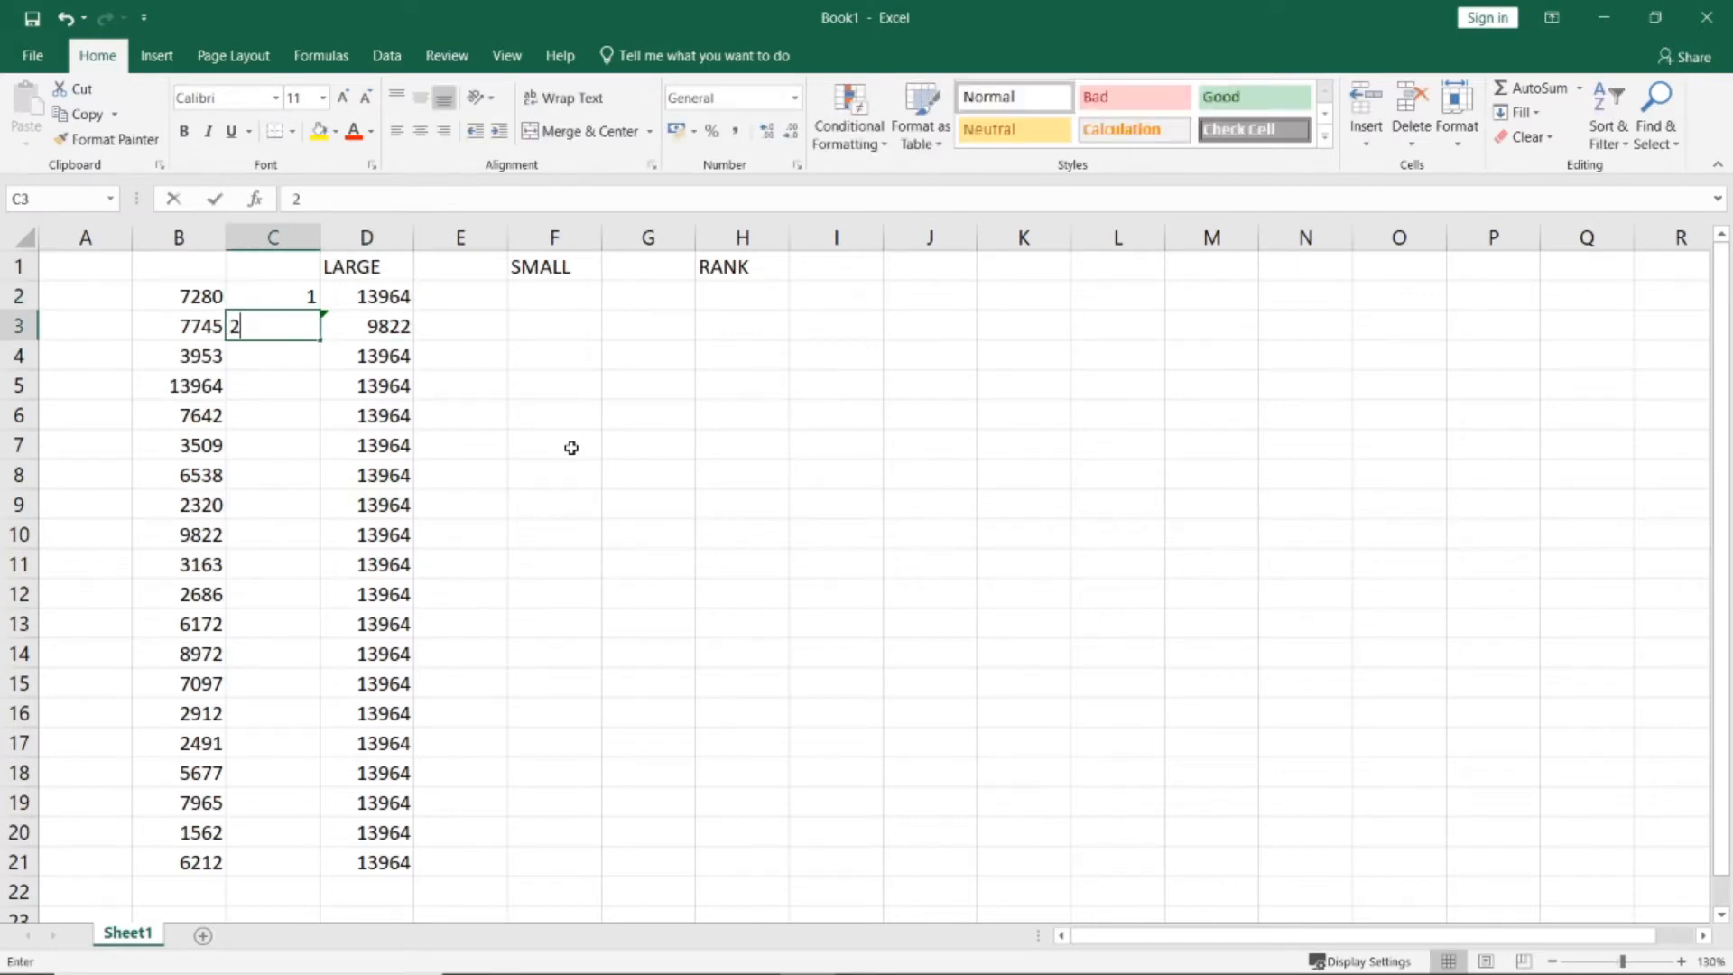
key("Return")
key("Up")
key("Up")
key("shift+Down")
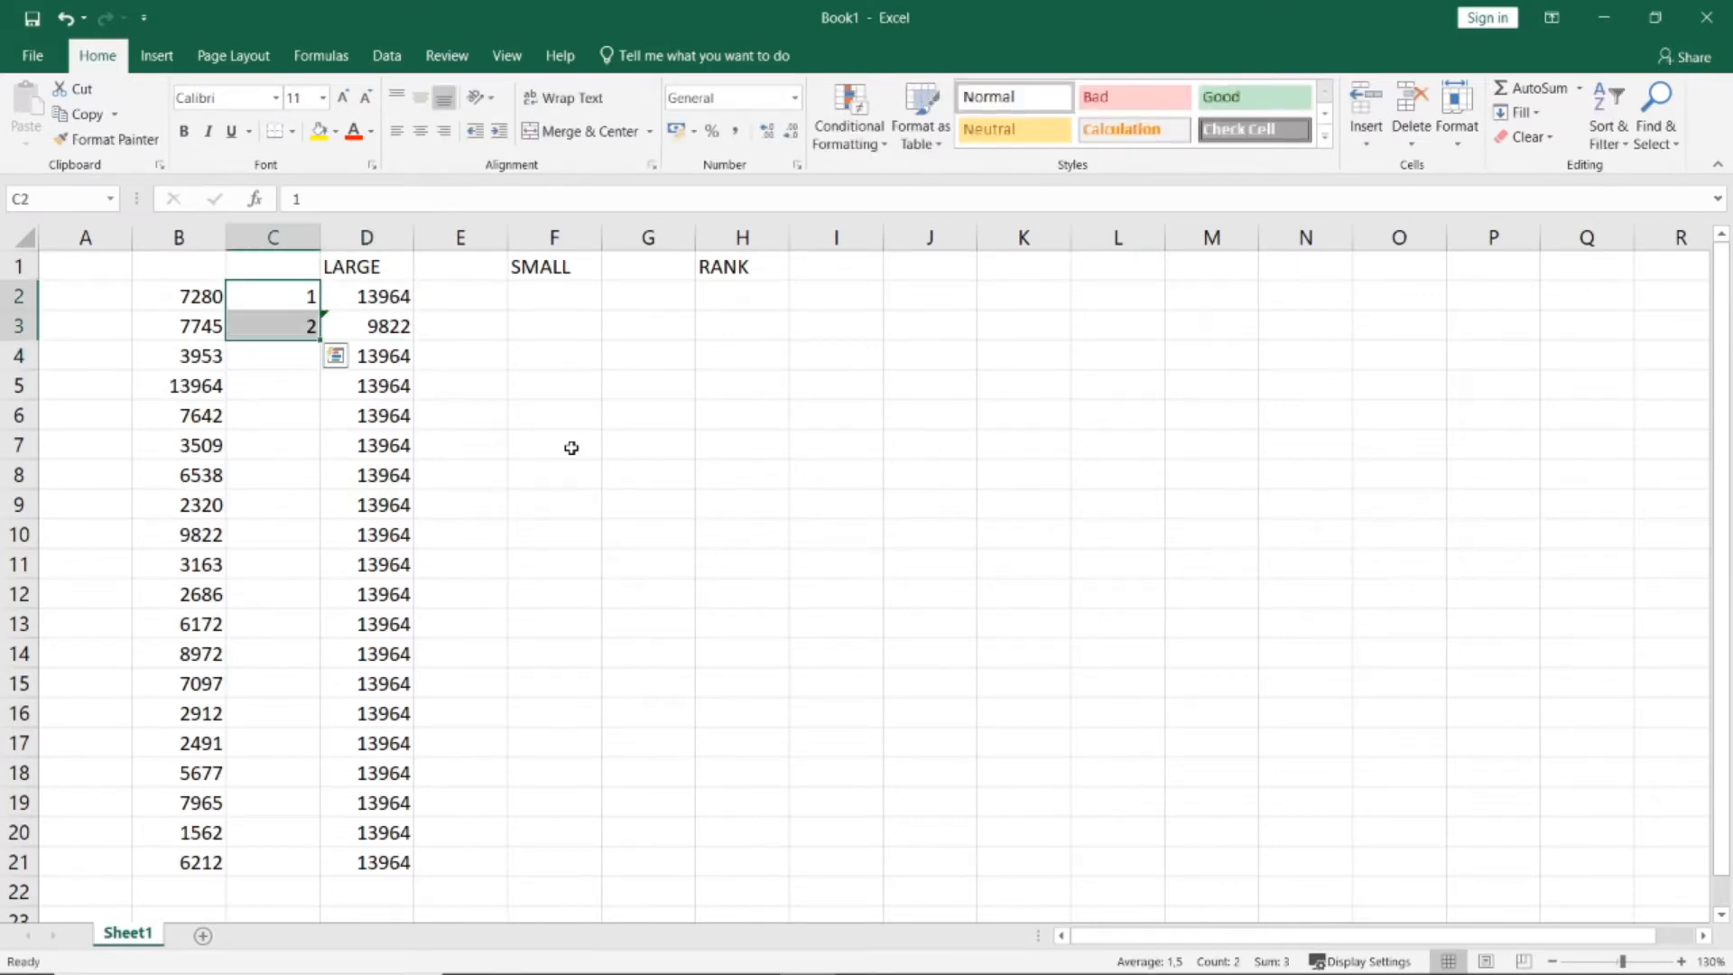
double_click(321, 340)
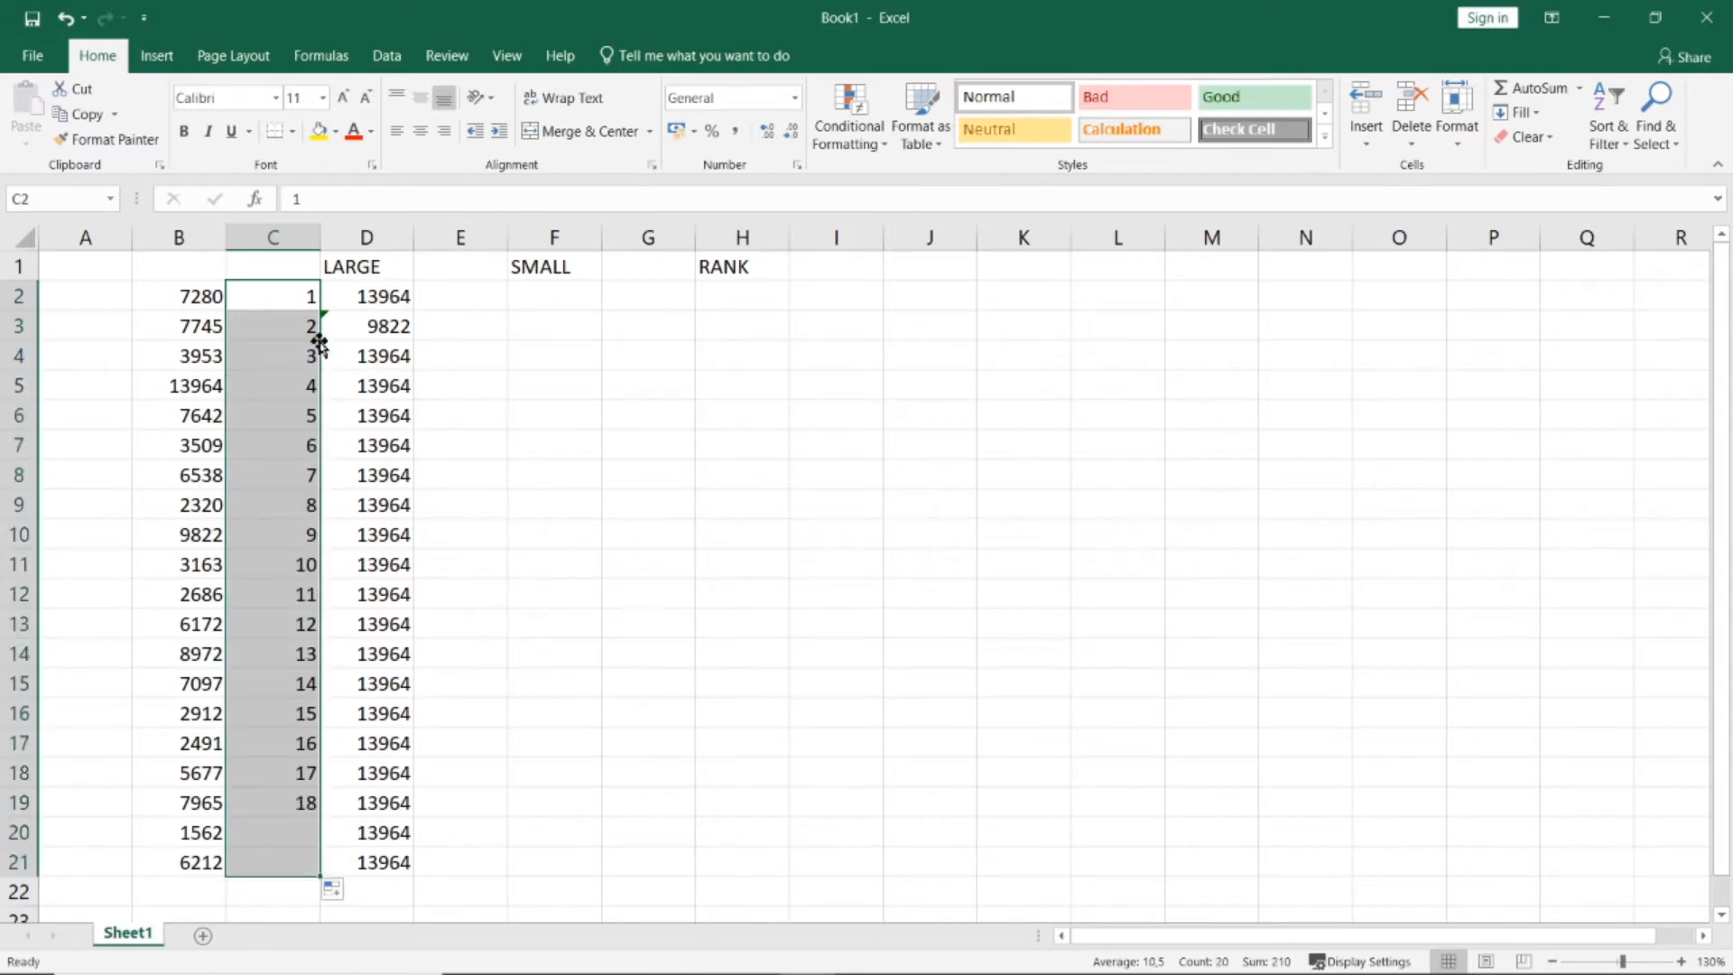
Replace the fixed k in D2 with a reference to C2, giving =LARGE($B$2:$B$21;C2), and fill it down through D21
left_click(368, 304)
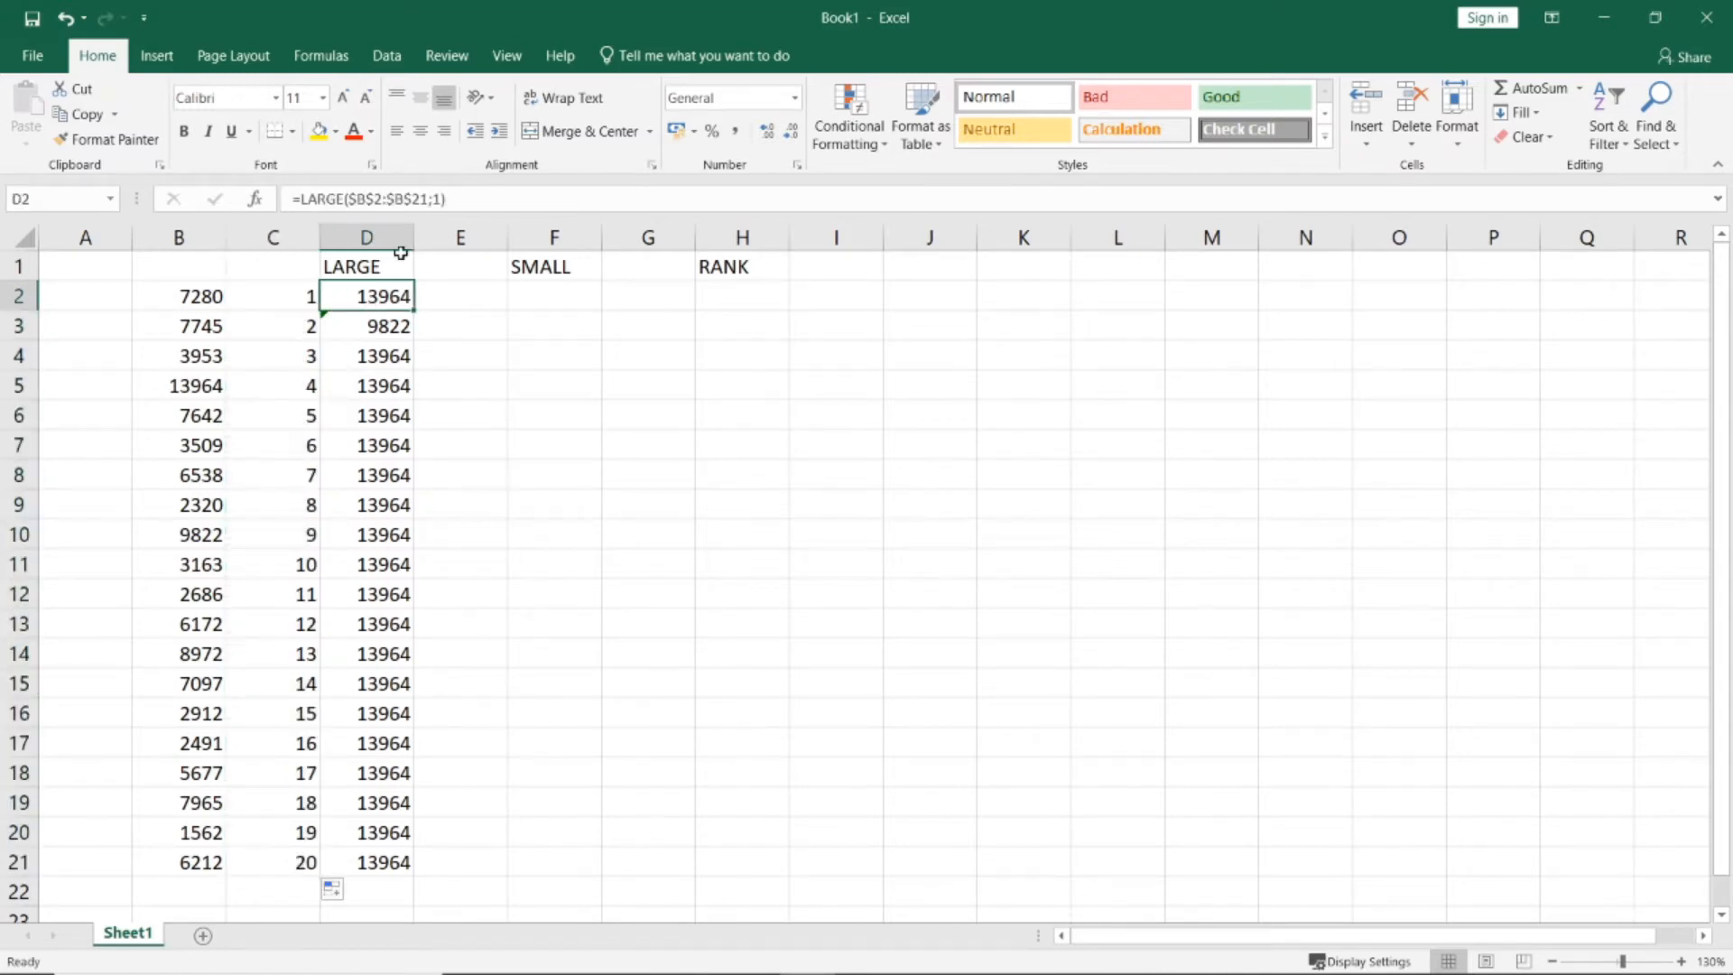
left_click(444, 204)
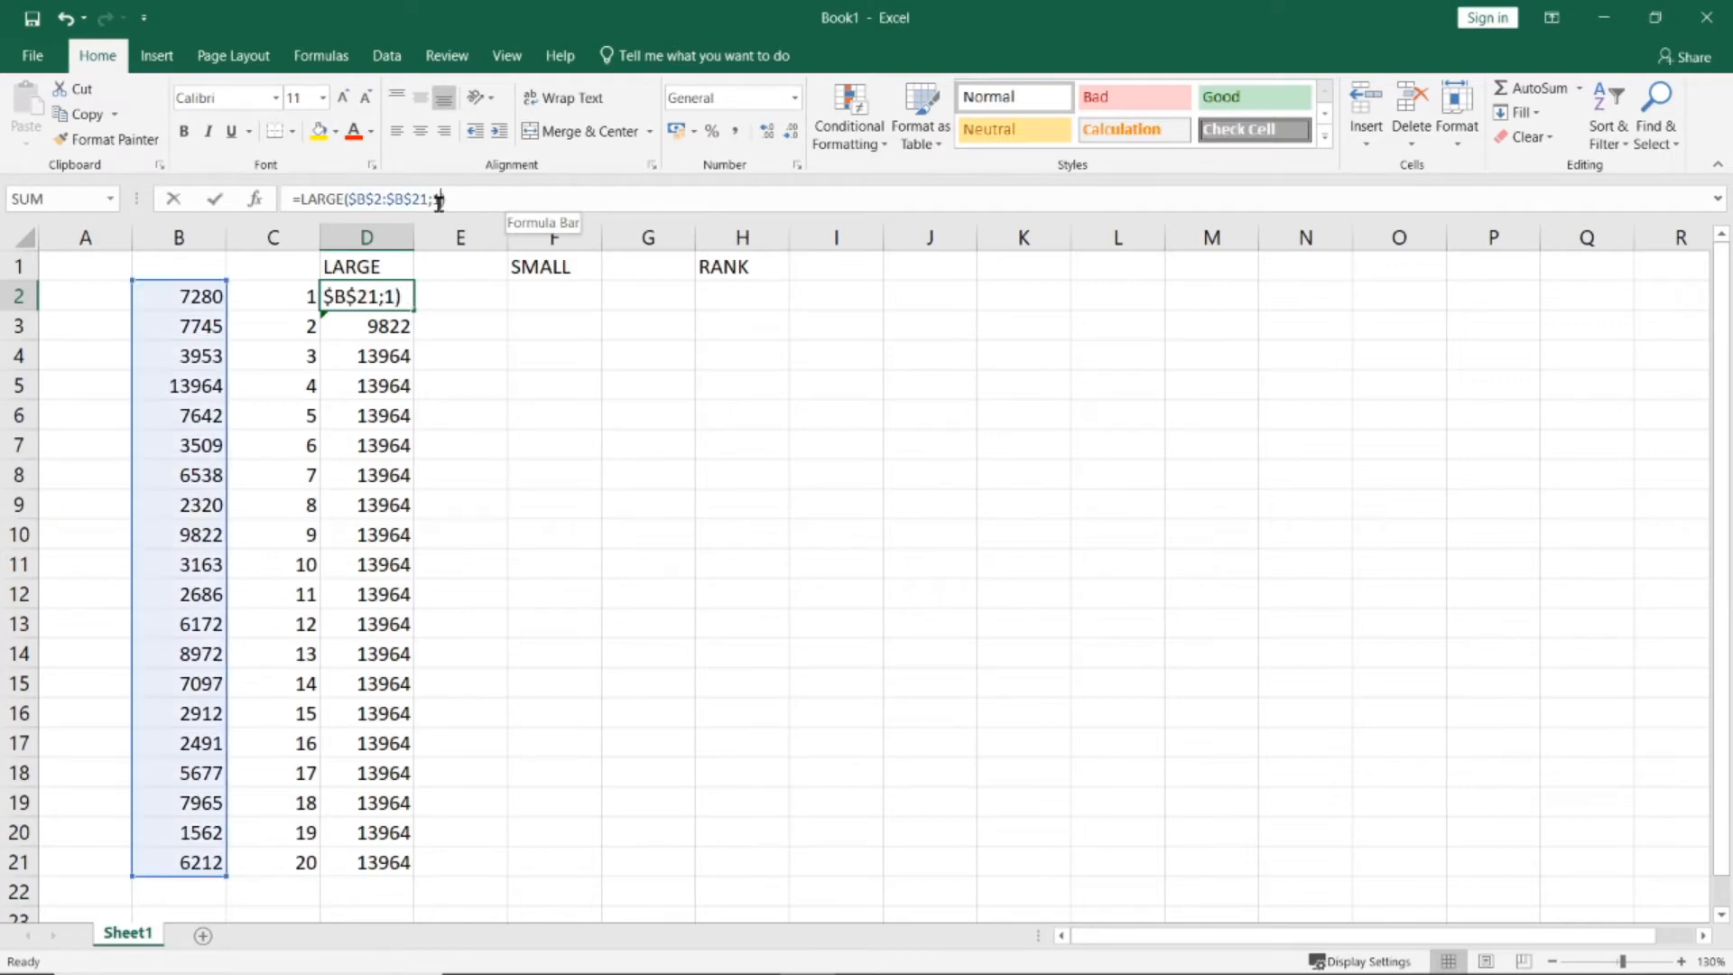
key("shift+Left")
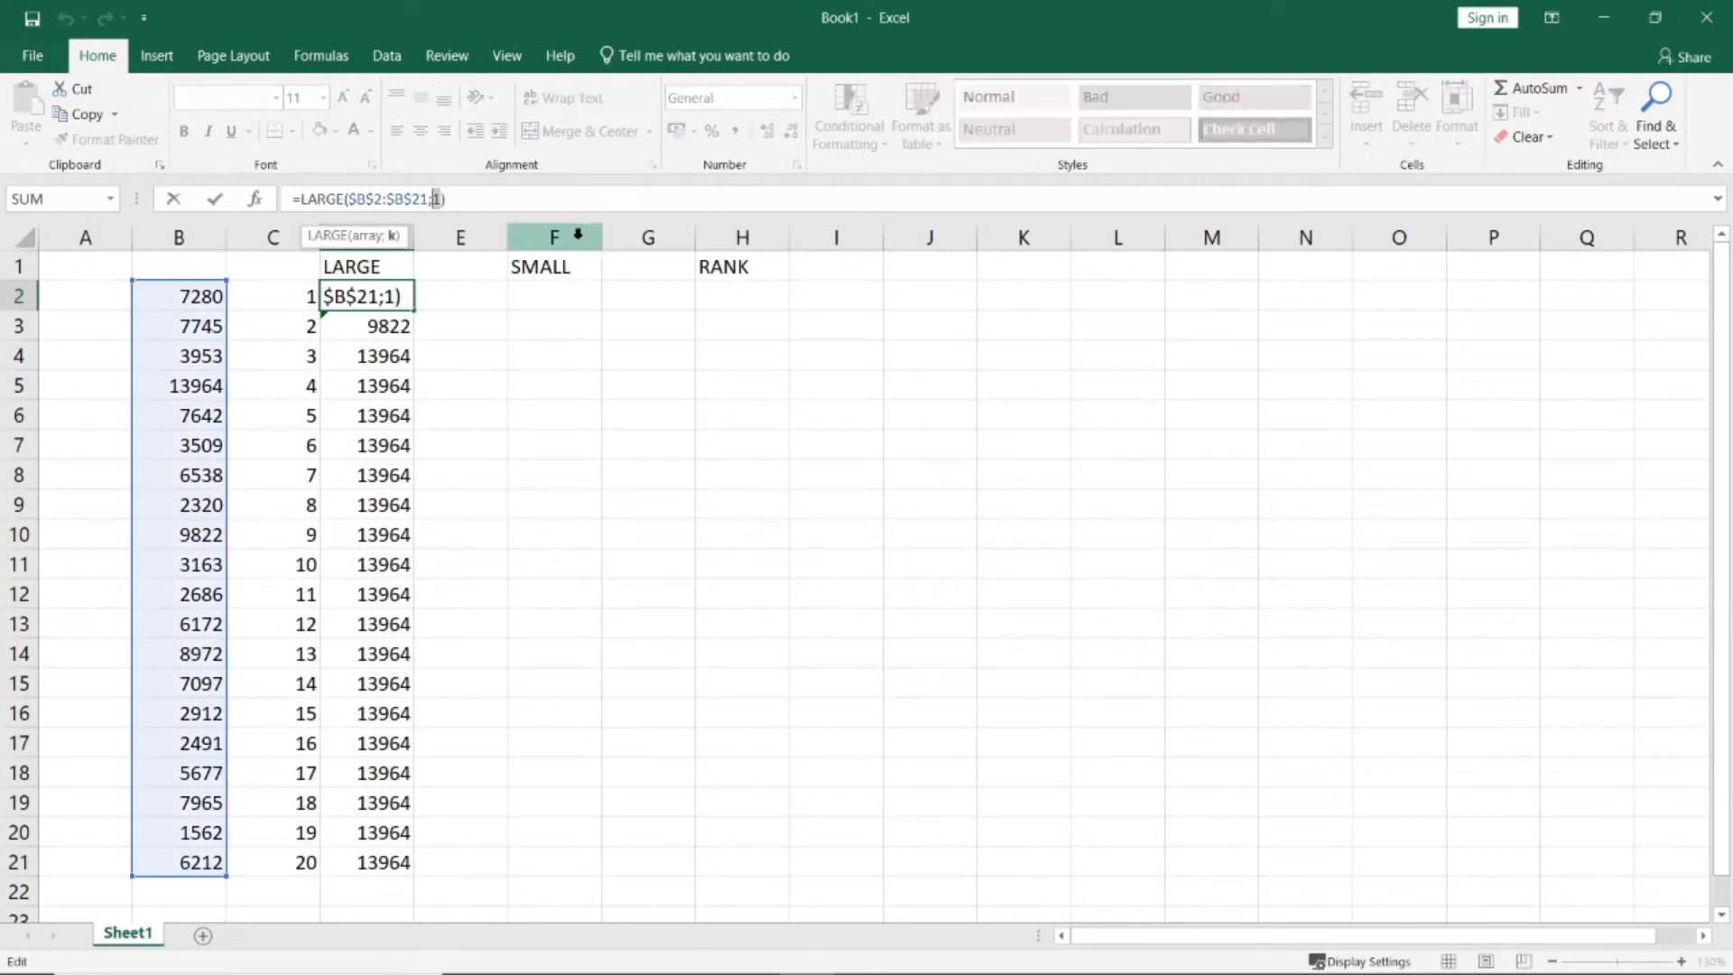
left_click(276, 304)
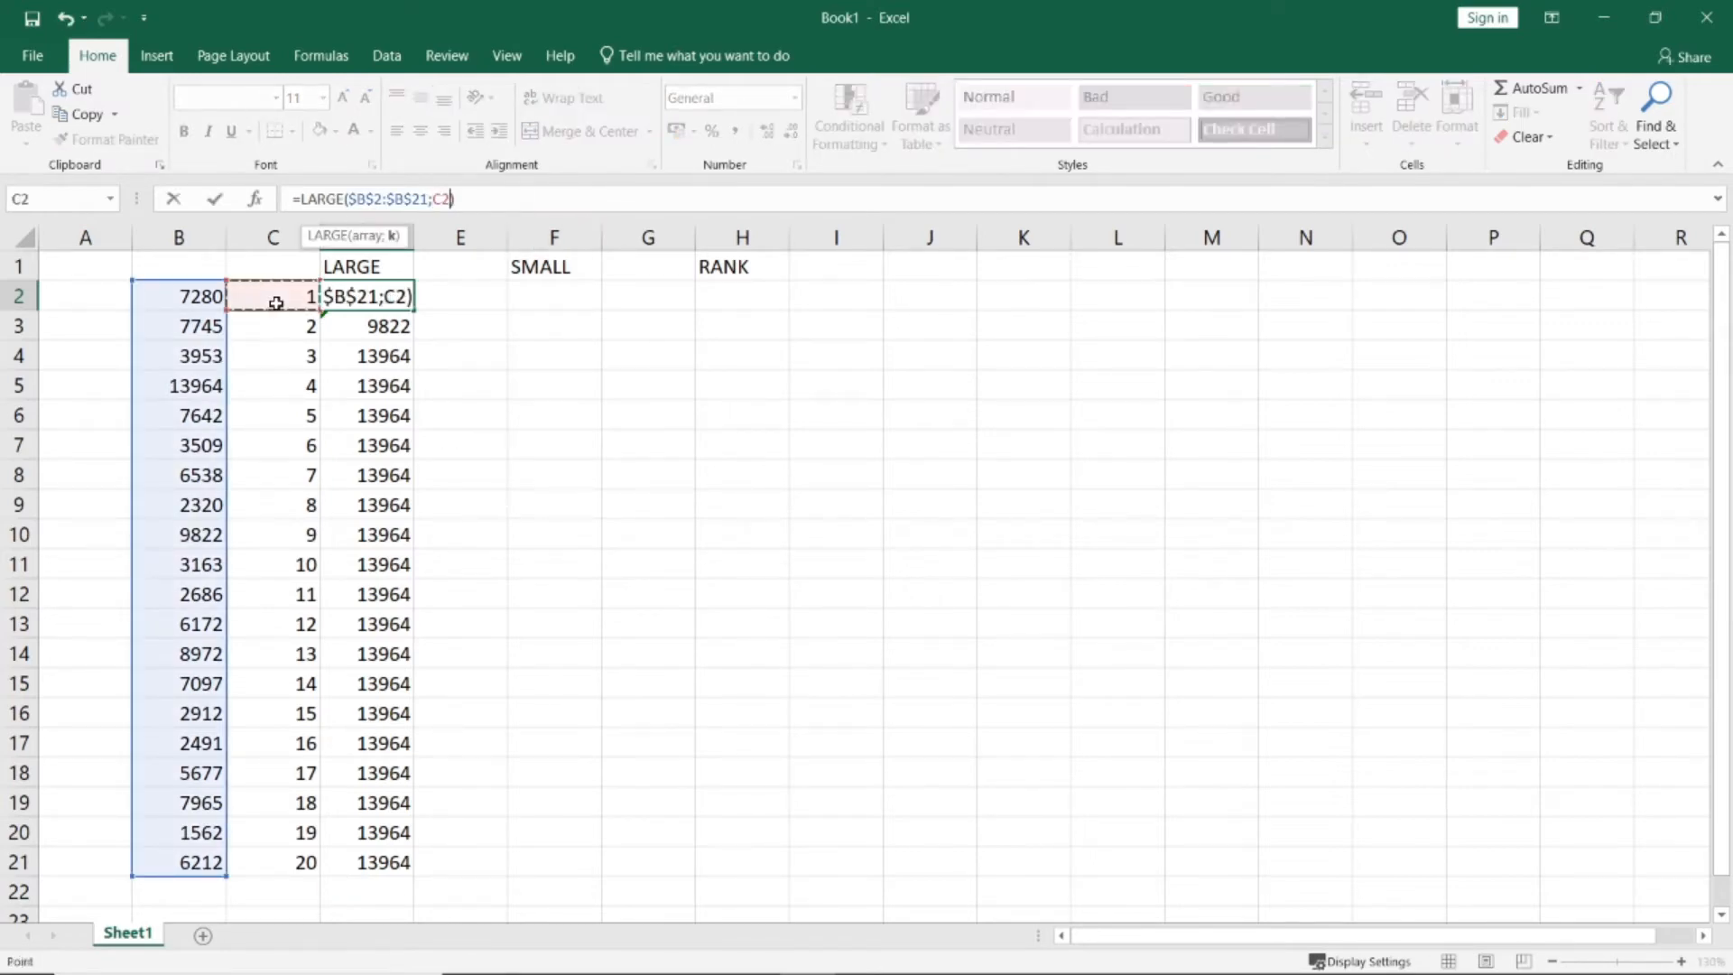
key("Return")
key("Up")
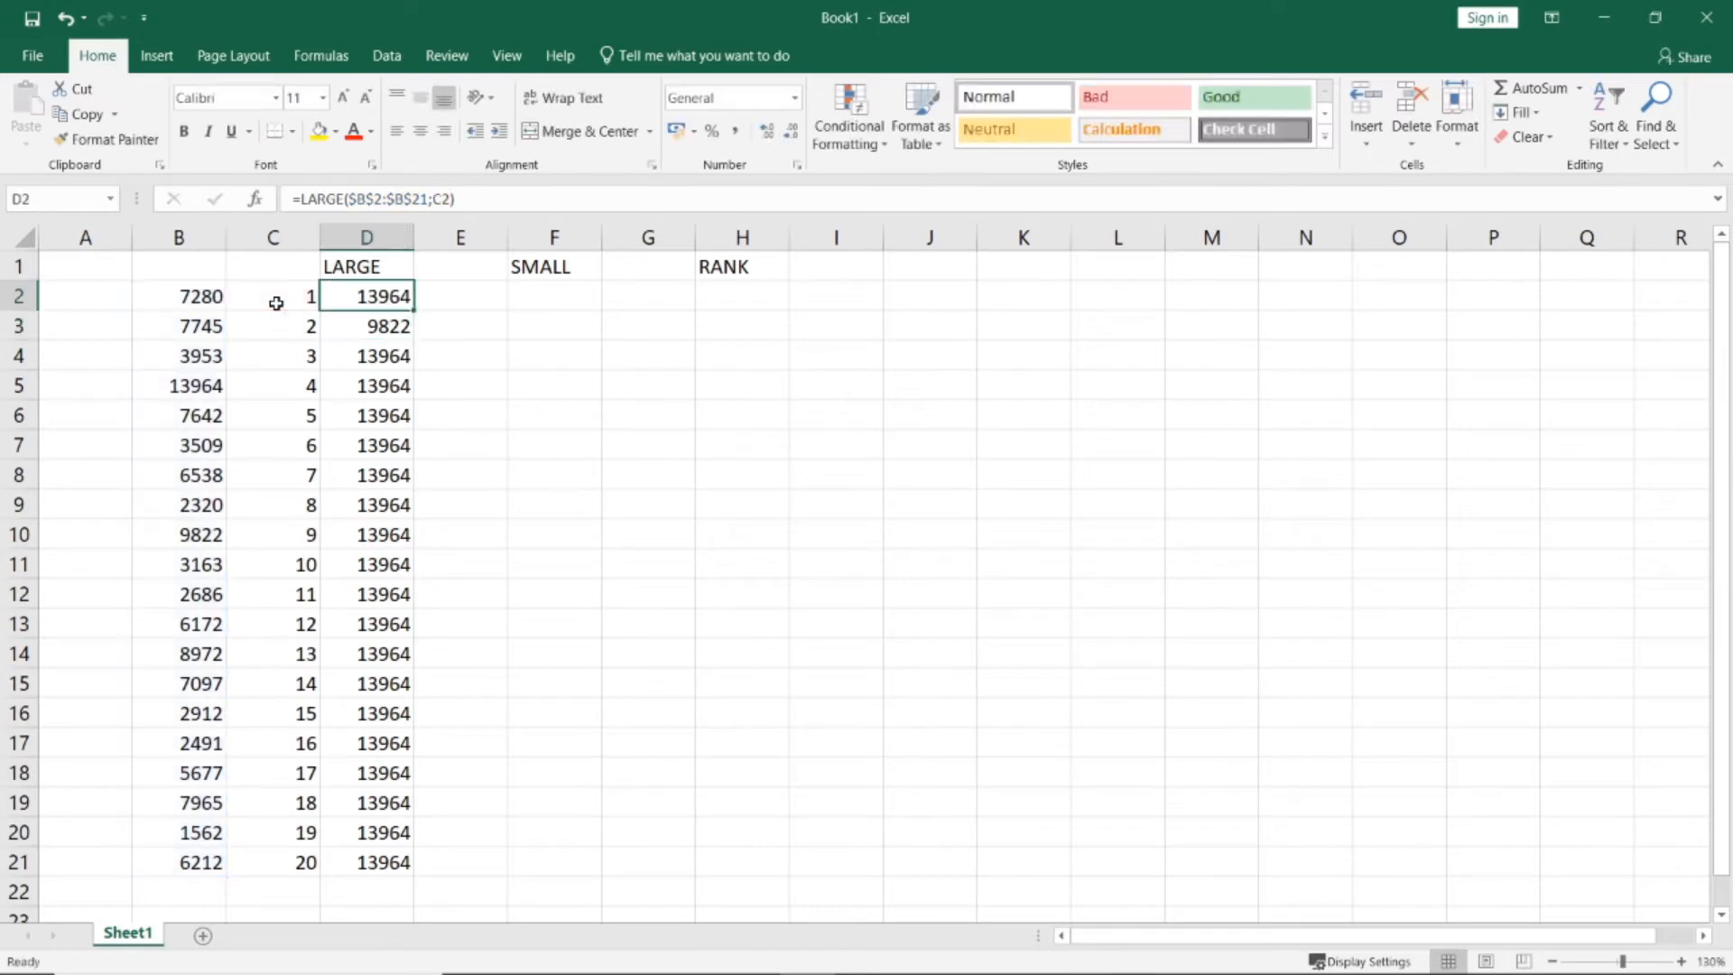
double_click(413, 313)
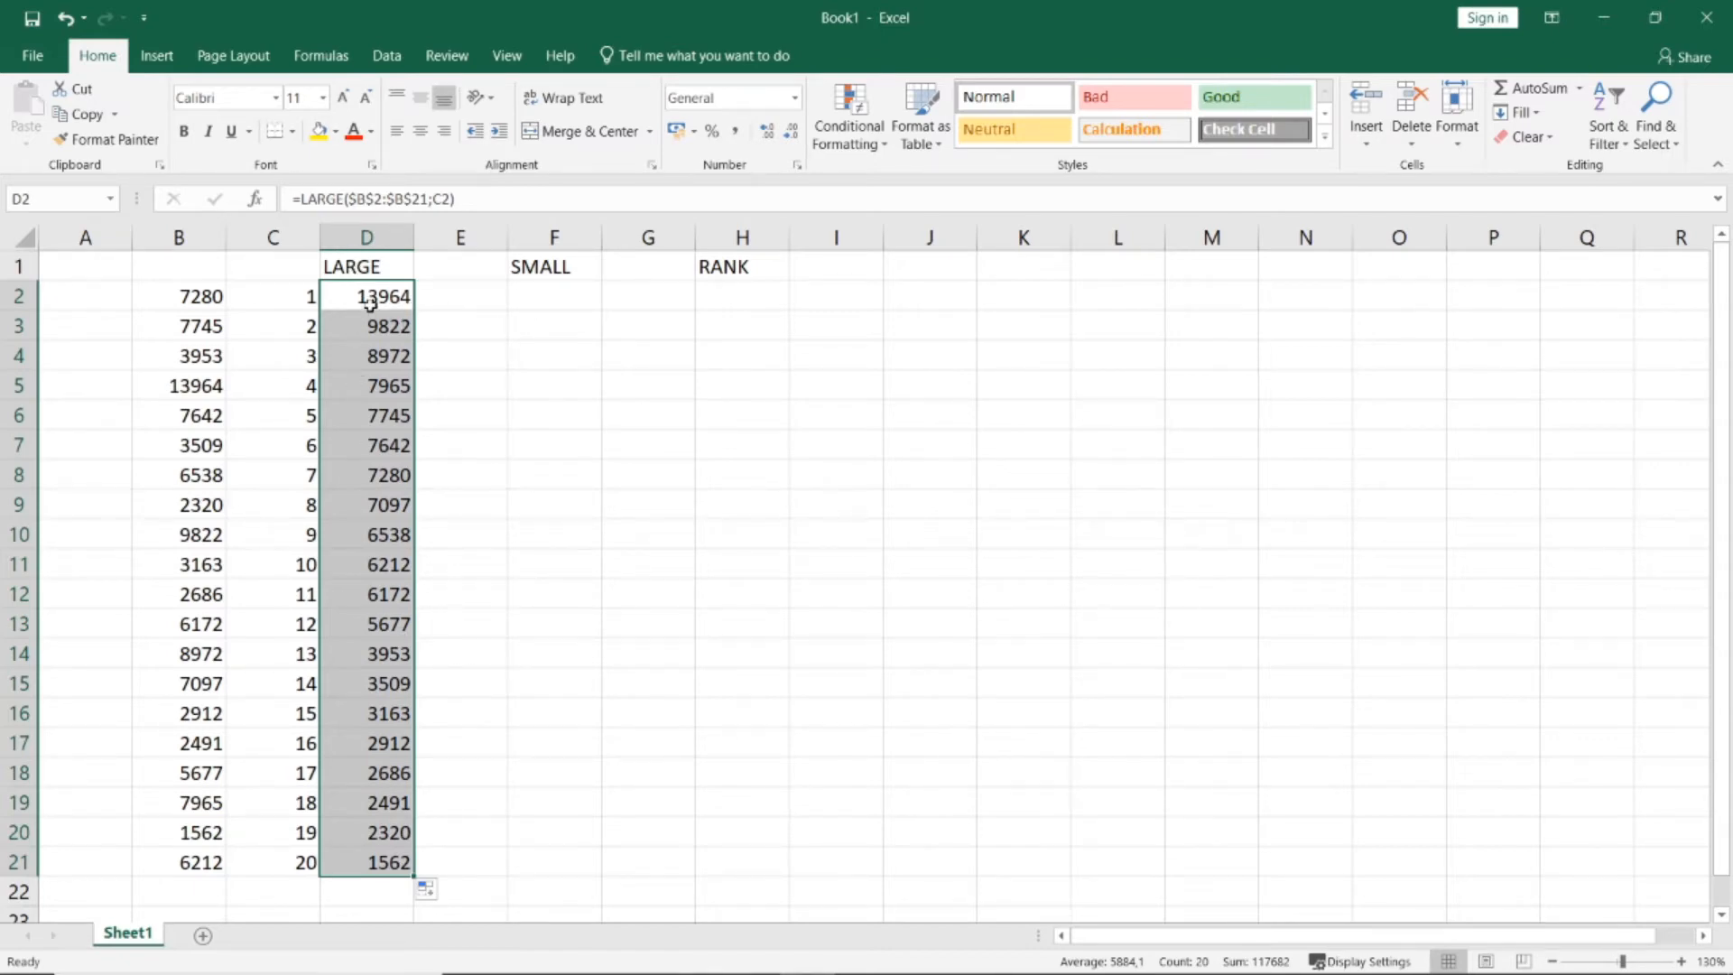
left_click(370, 303)
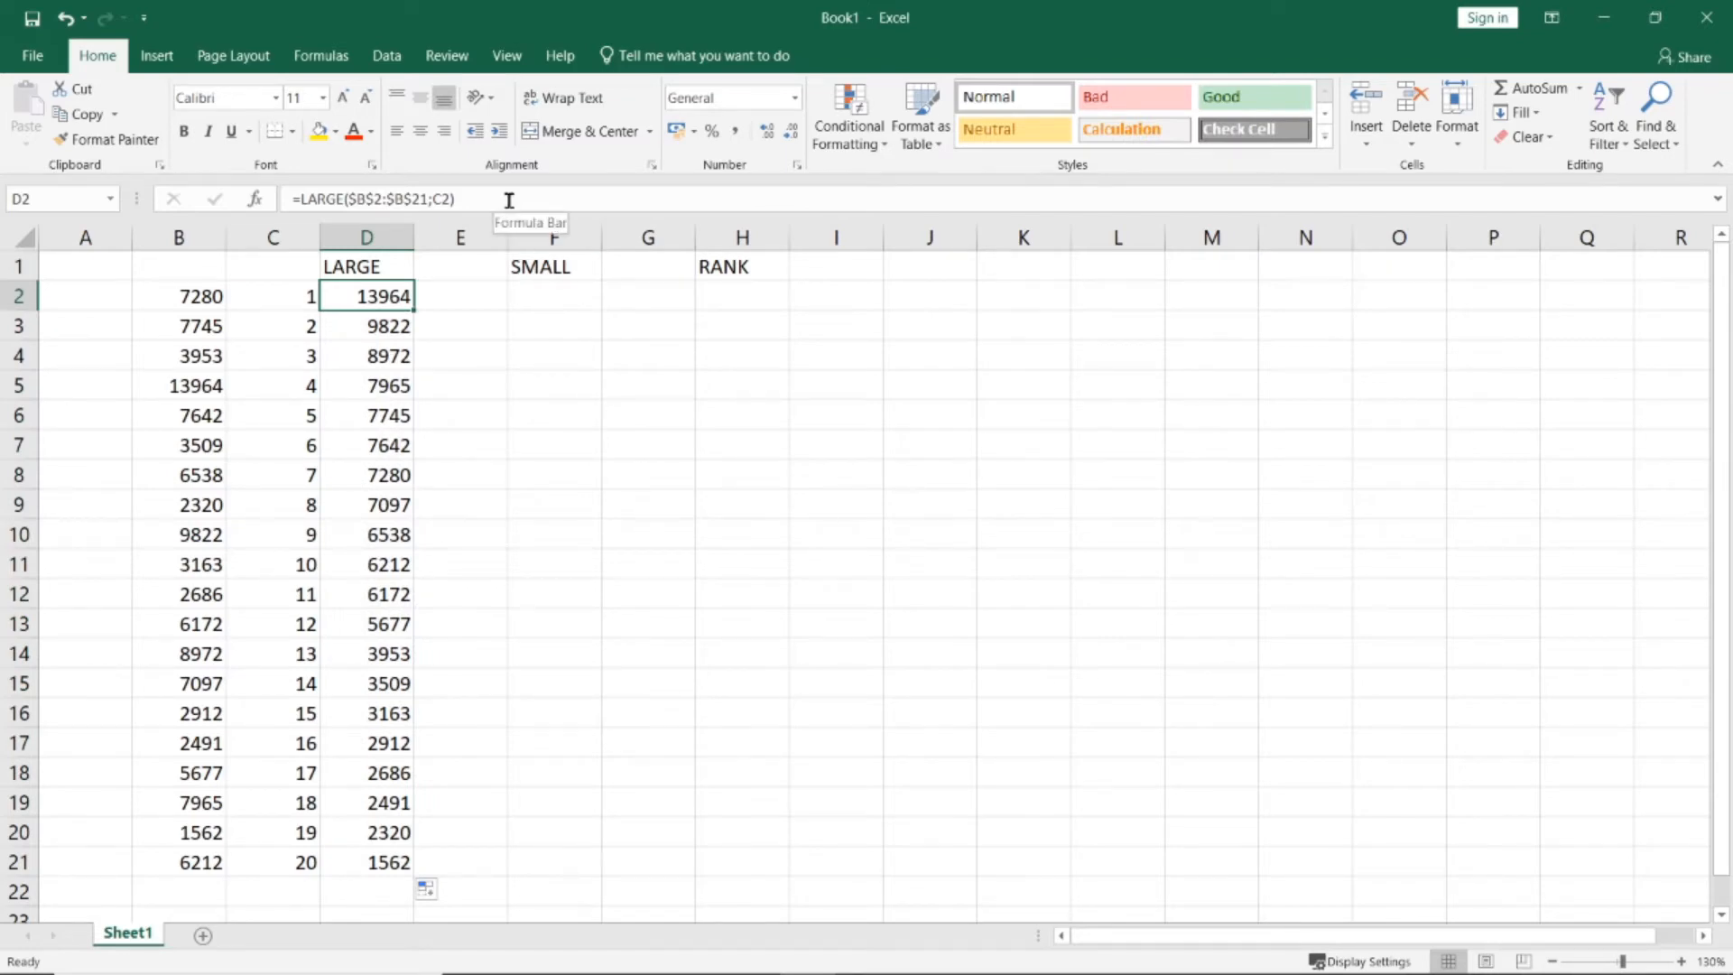
Enter =SMALL($B$2:$B$21;C2) in F2 and fill it down through F21
left_click(528, 296)
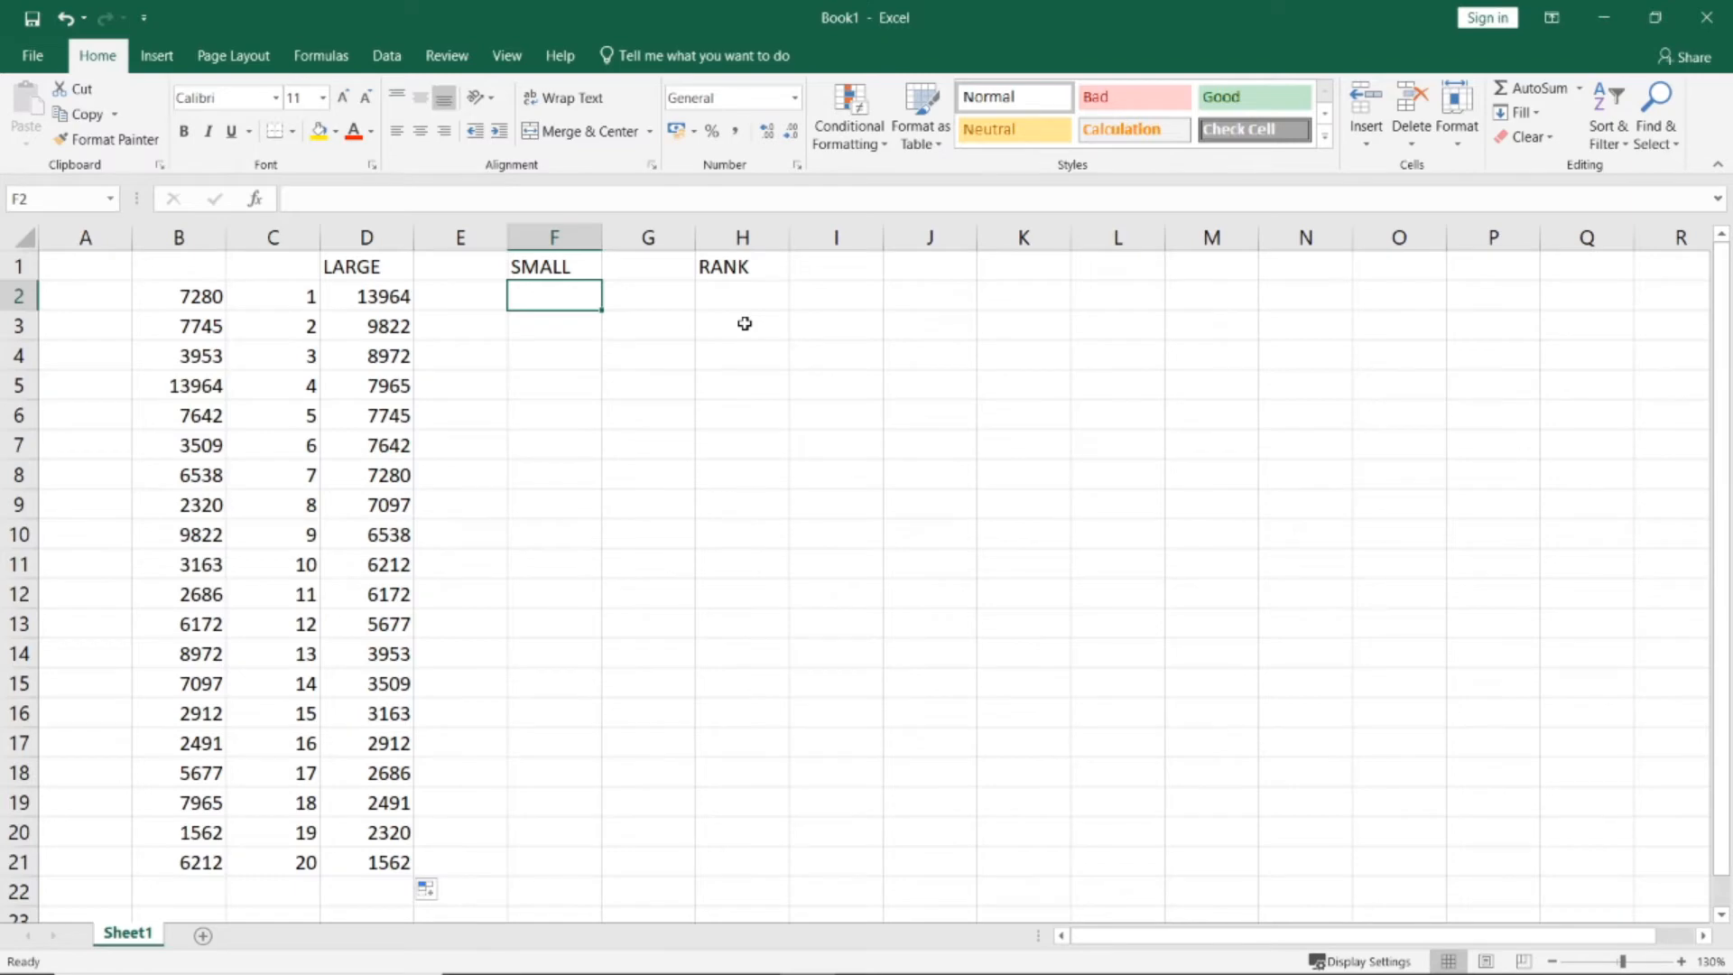
type("=SMAL")
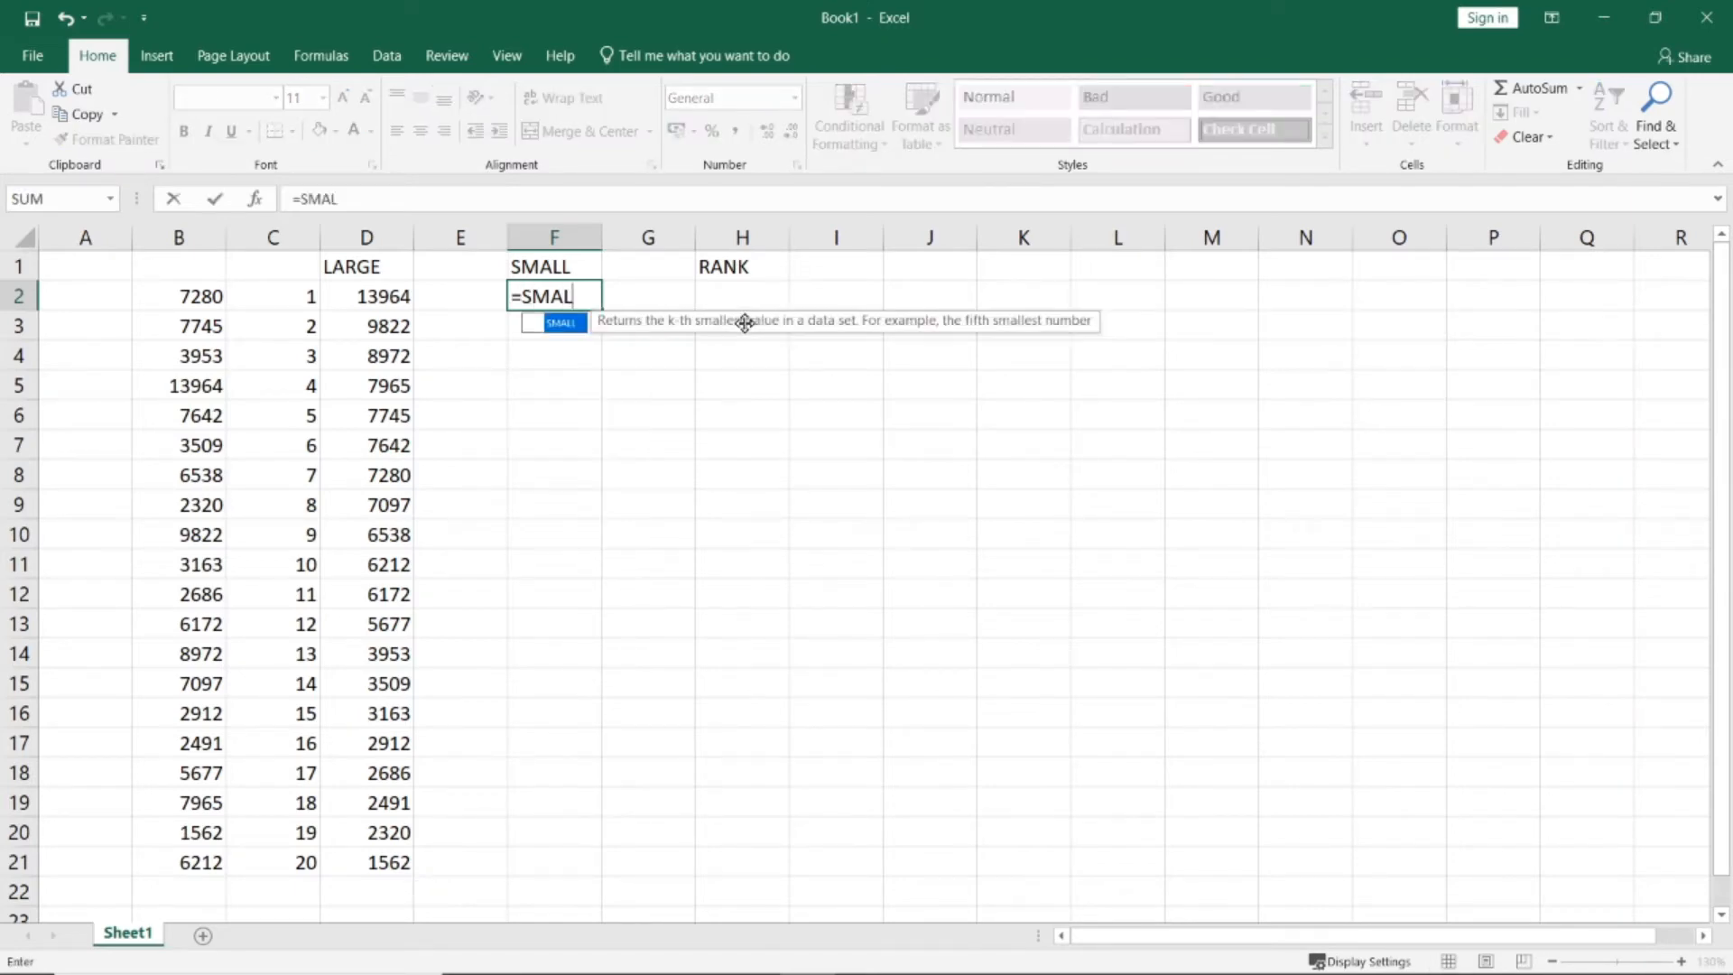
type("L(")
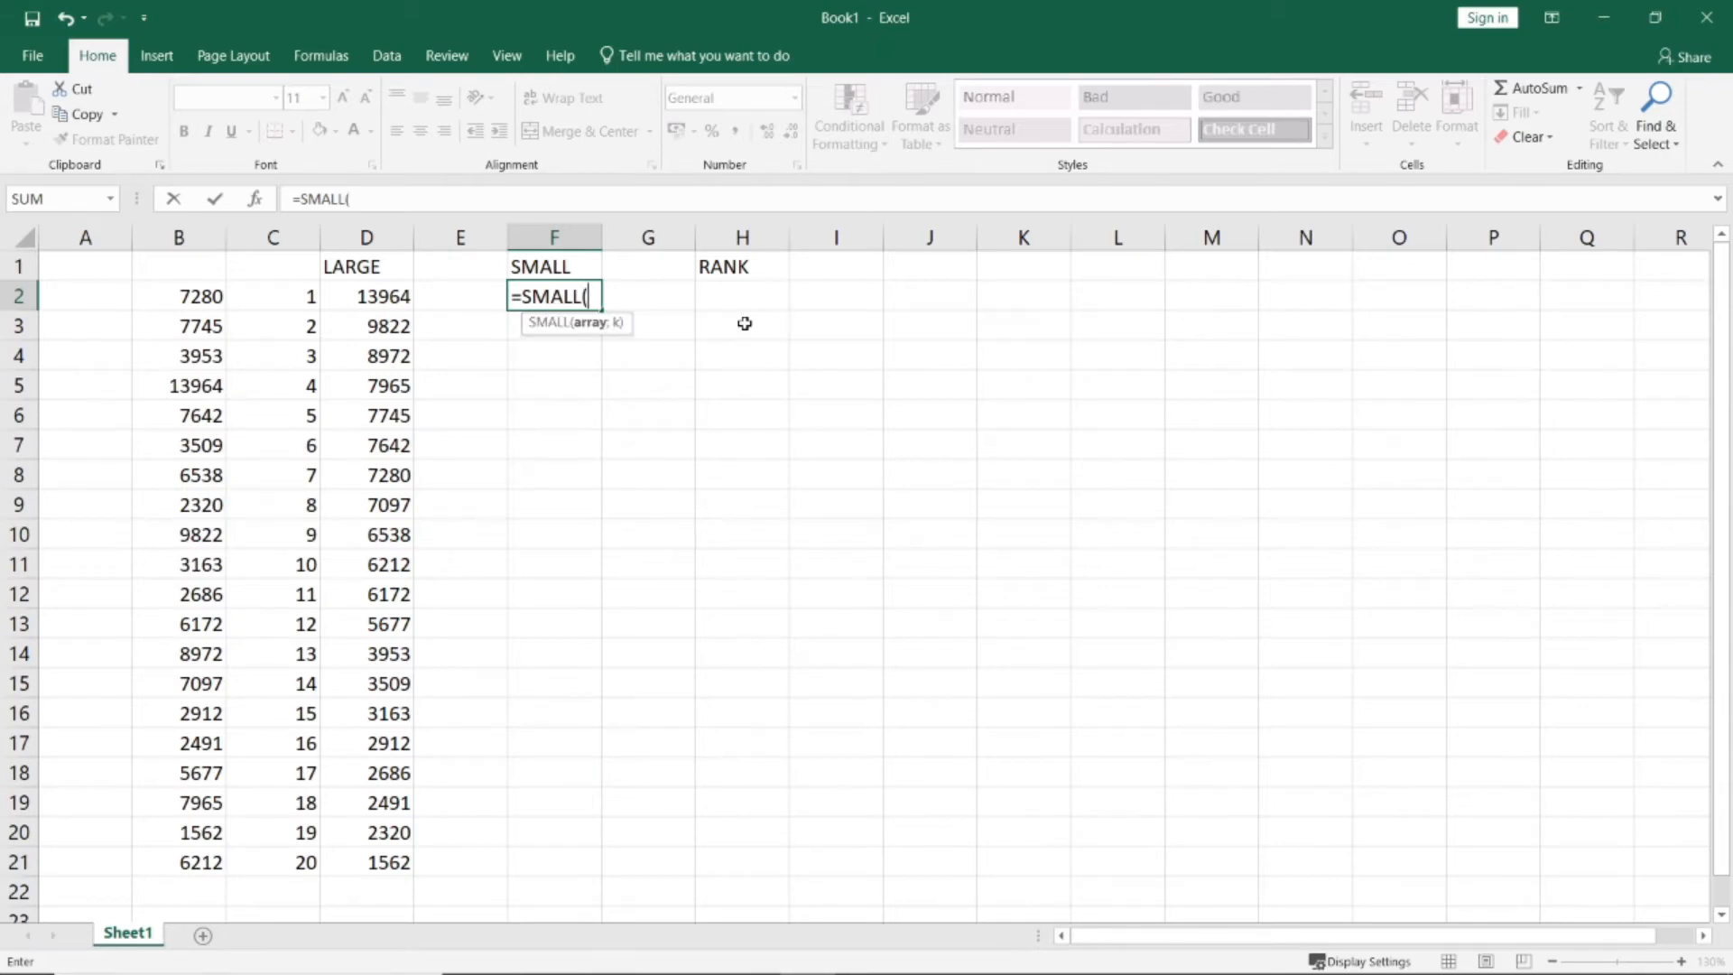
key("Left")
key("Left")
key("Left")
key("Left")
key("shift+Down")
key("shift+Down")
key("shift+Down")
key("shift+Down")
key("shift+Down")
key("shift+Down")
key("shift+Down")
key("shift+Down")
key("shift+Down")
key("shift+Down")
key("shift+Down")
key("shift+Down")
key("shift+Down")
key("shift+Down")
key("shift+Down")
key("shift+Down")
key("shift+Down")
key("shift+Down")
key("shift+Down")
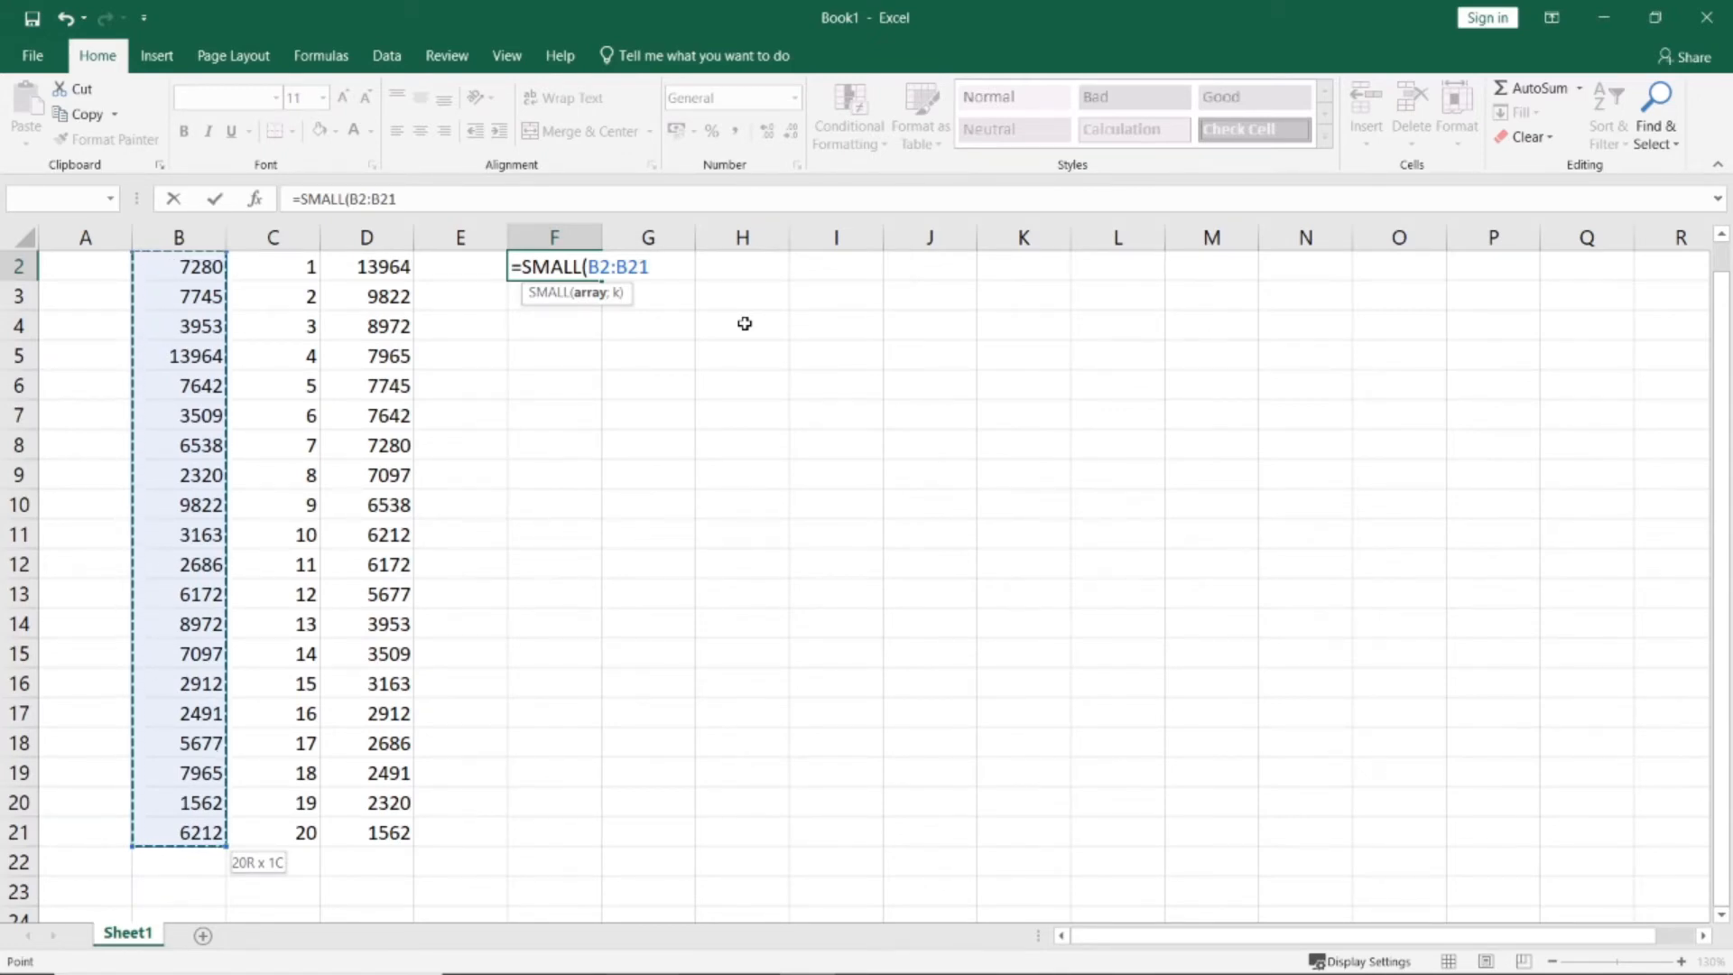
key("F4")
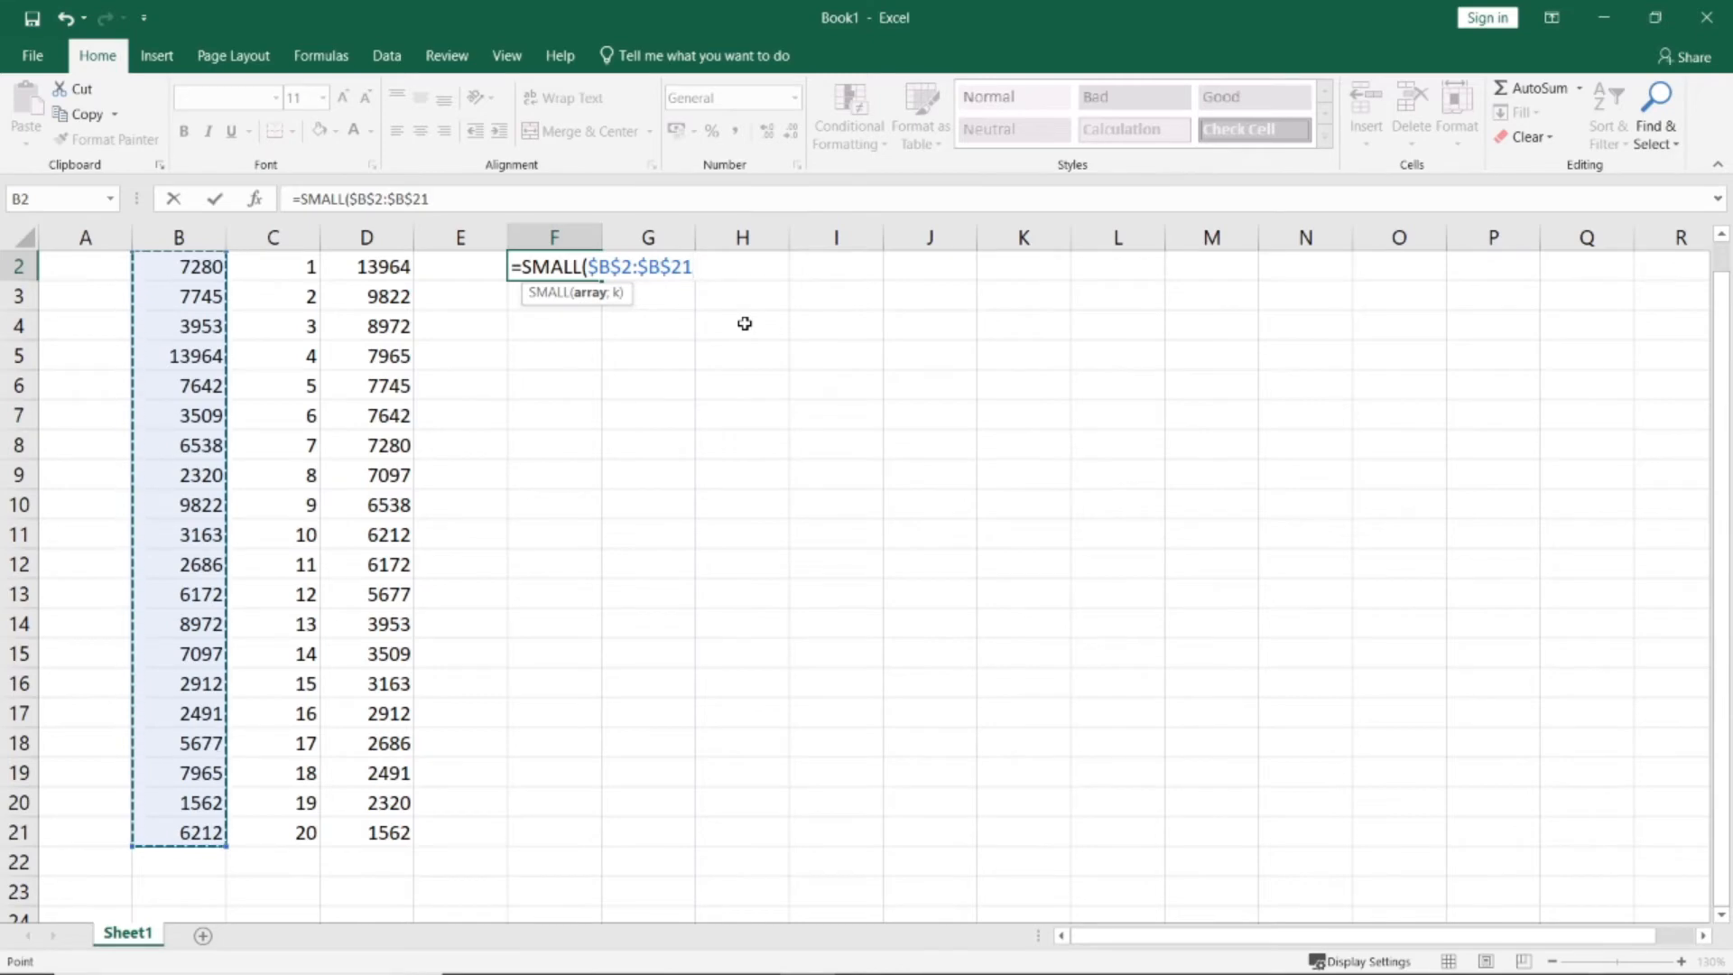
type(";")
key("Left")
key("Left")
key("Left")
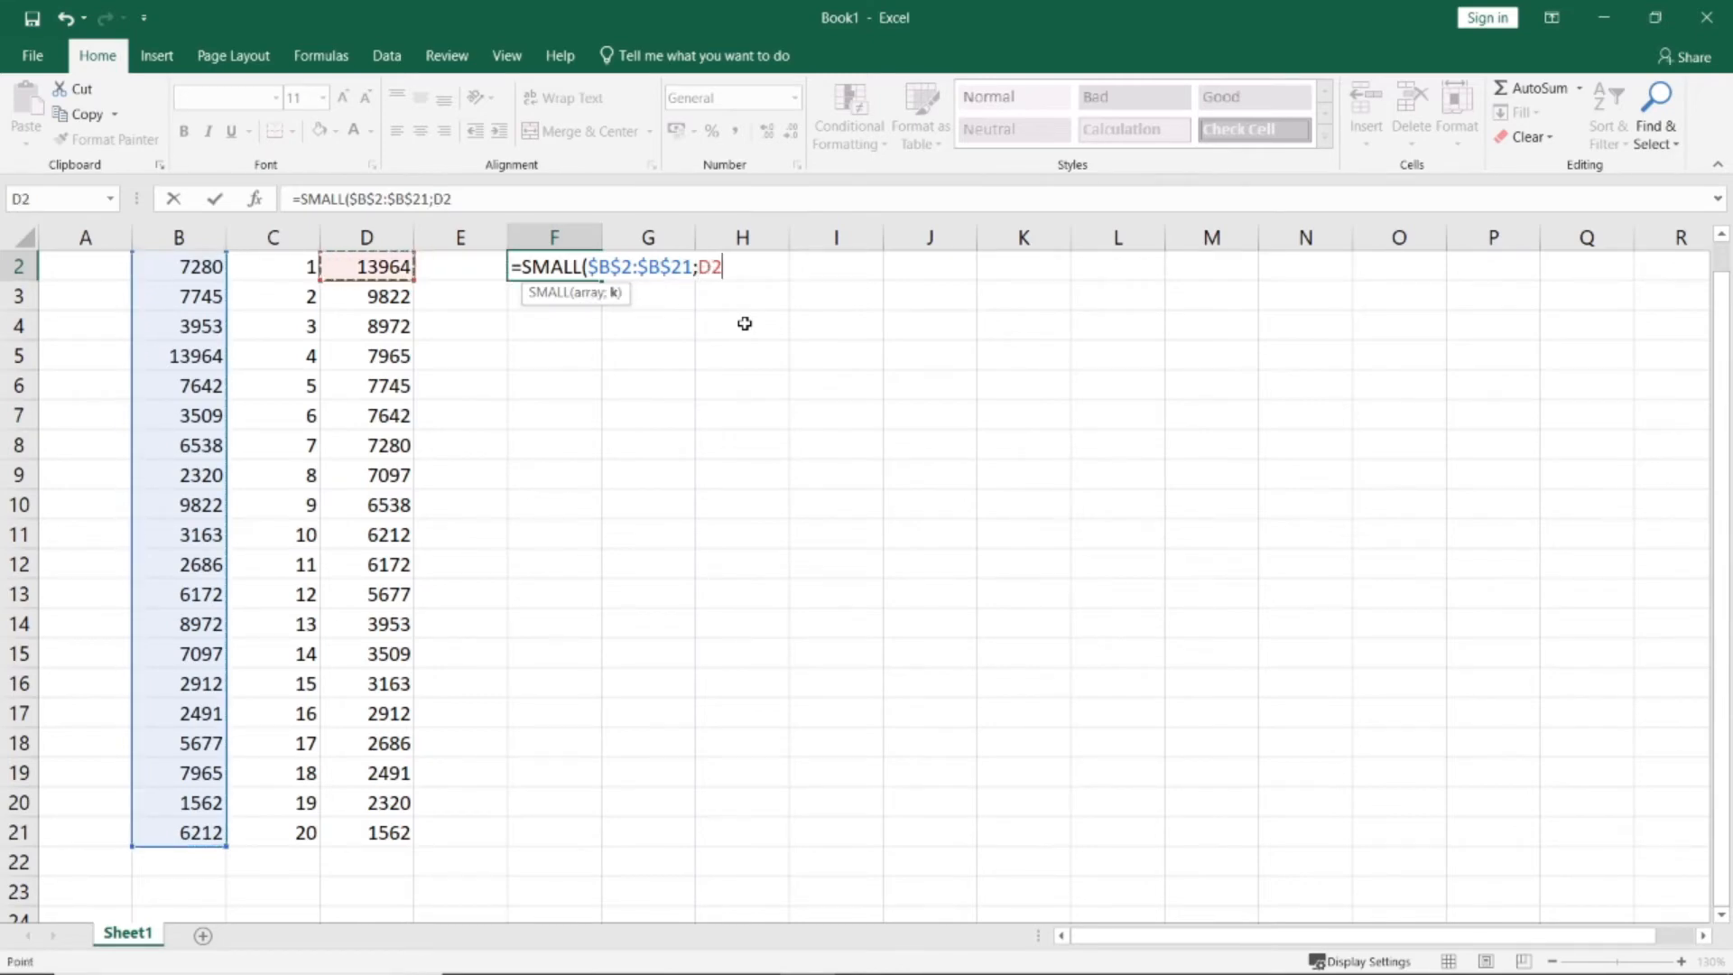
key("Return")
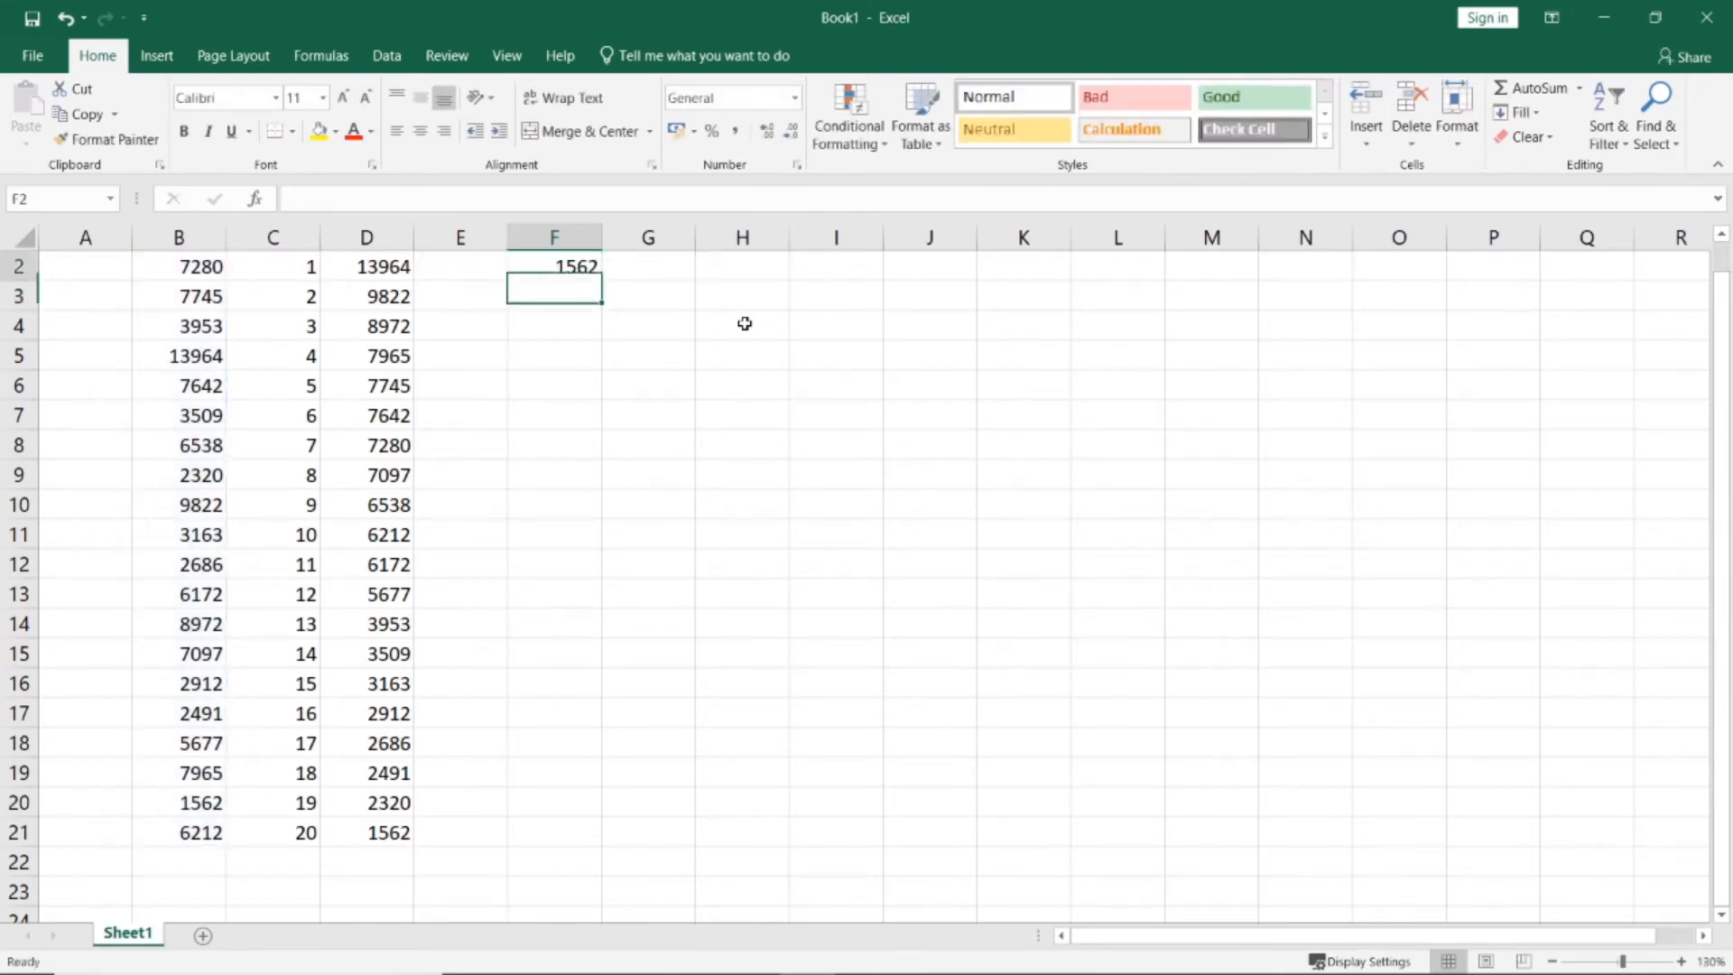
key("Up")
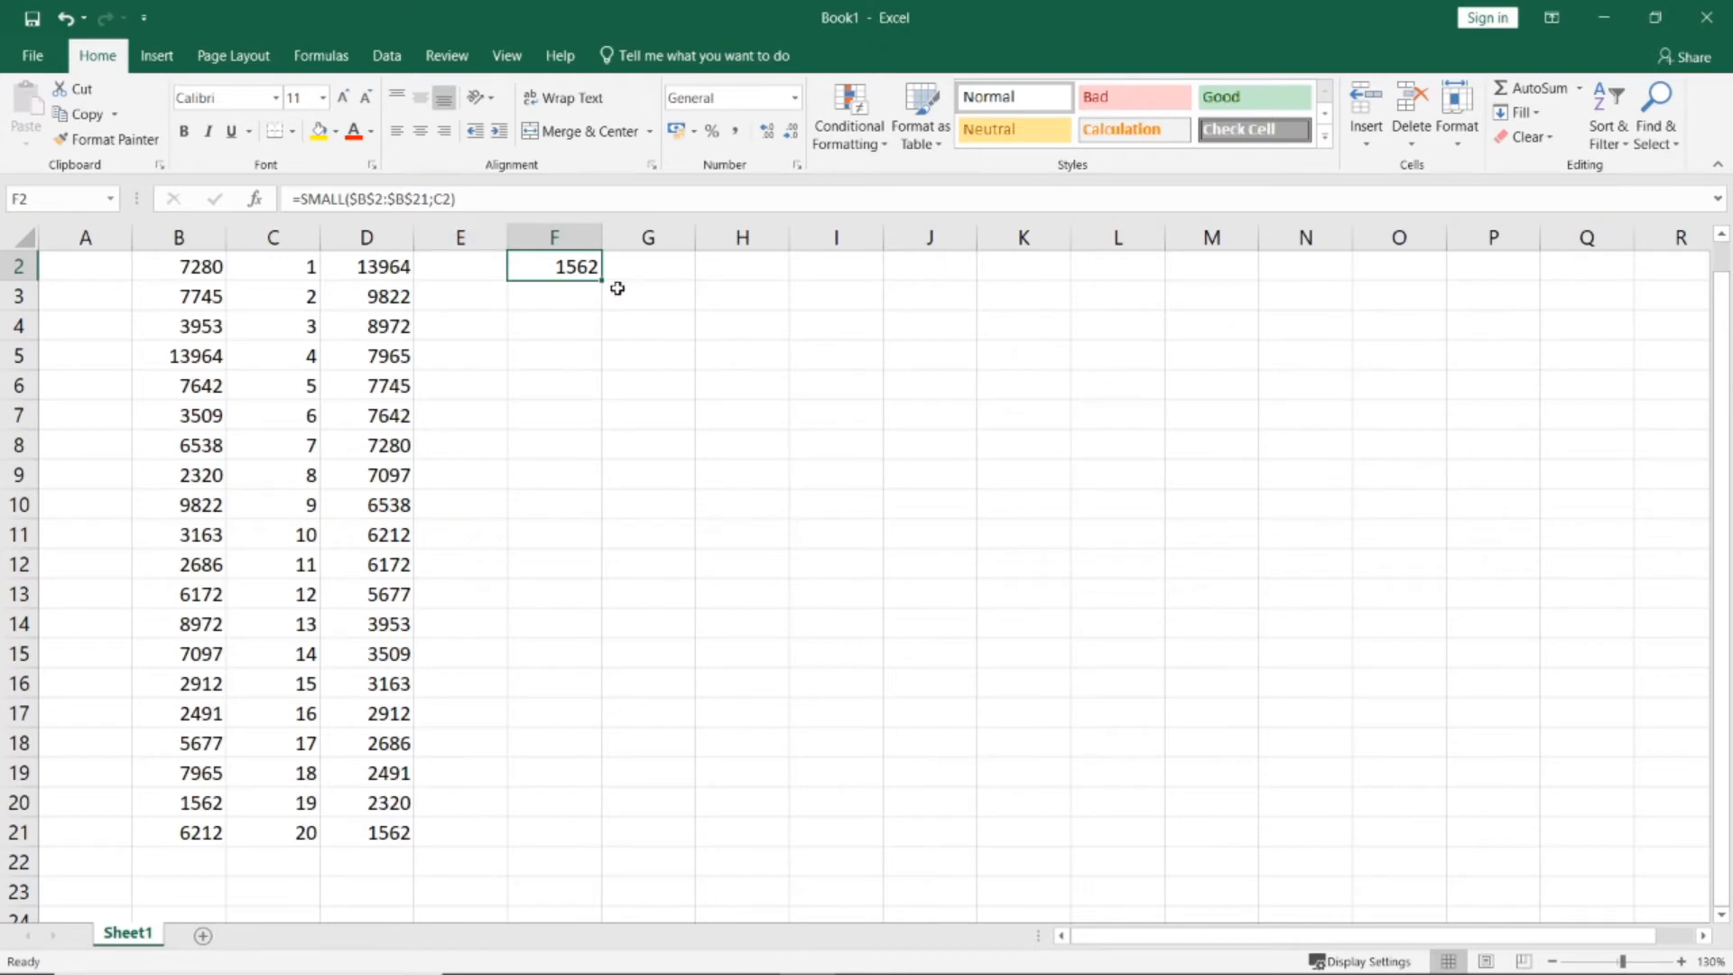
left_click_drag(600, 280, 568, 856)
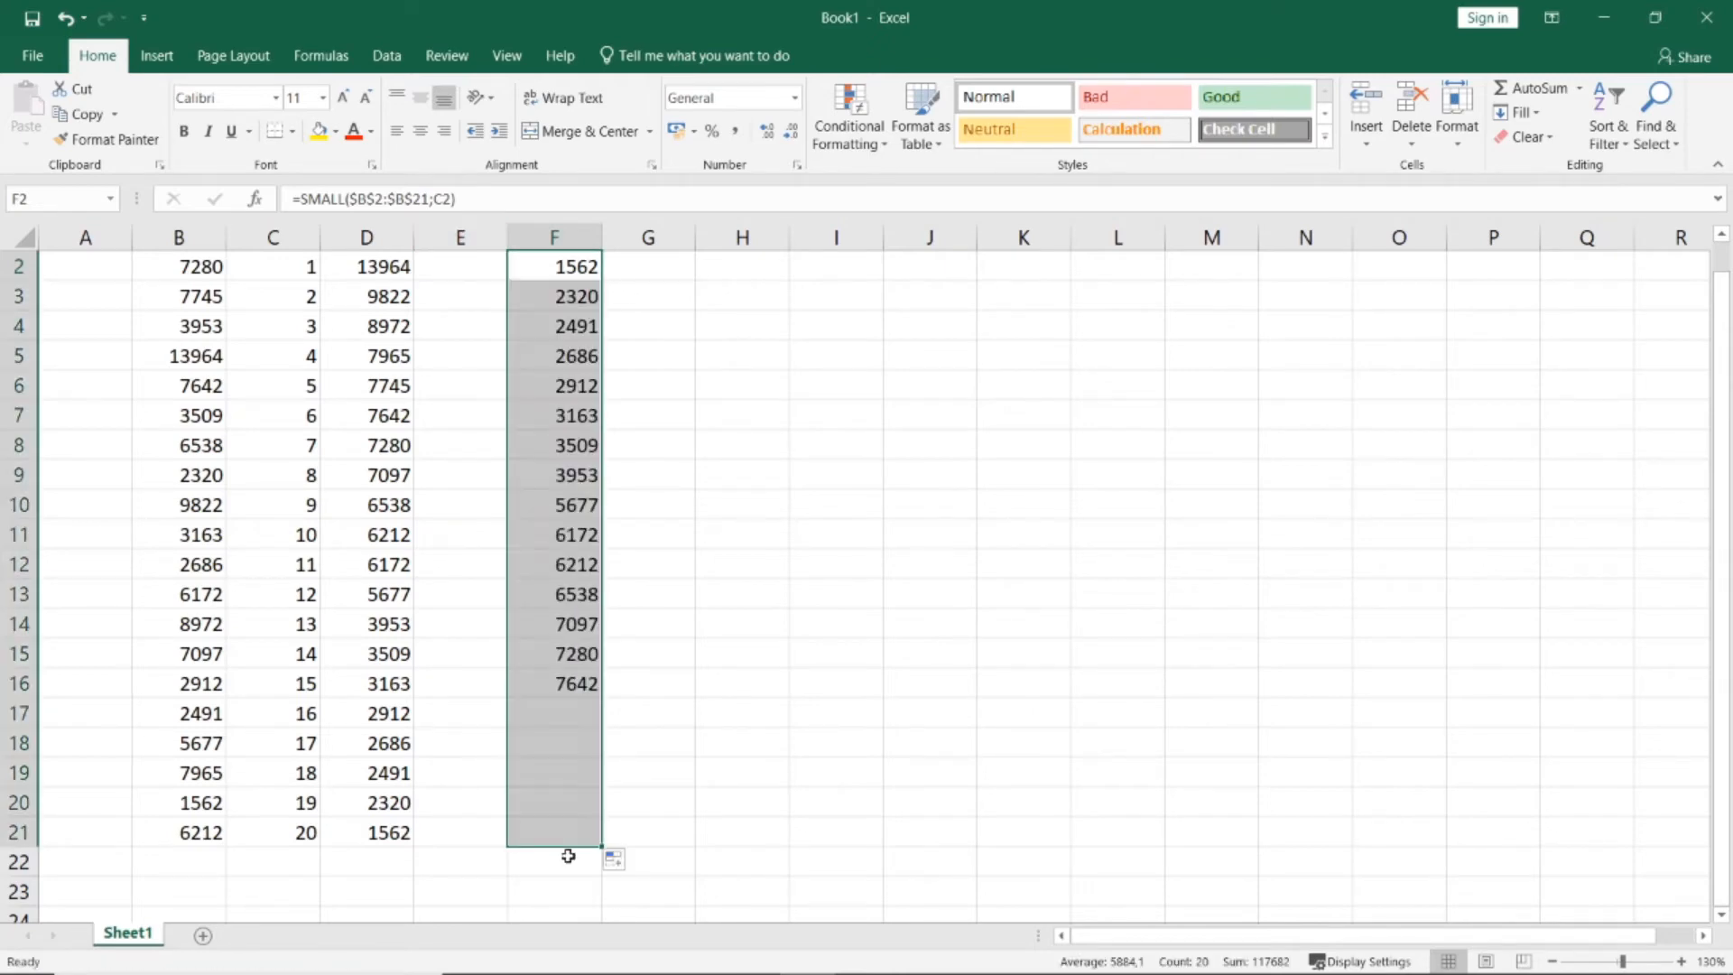
scroll(615, 656, "up", 1)
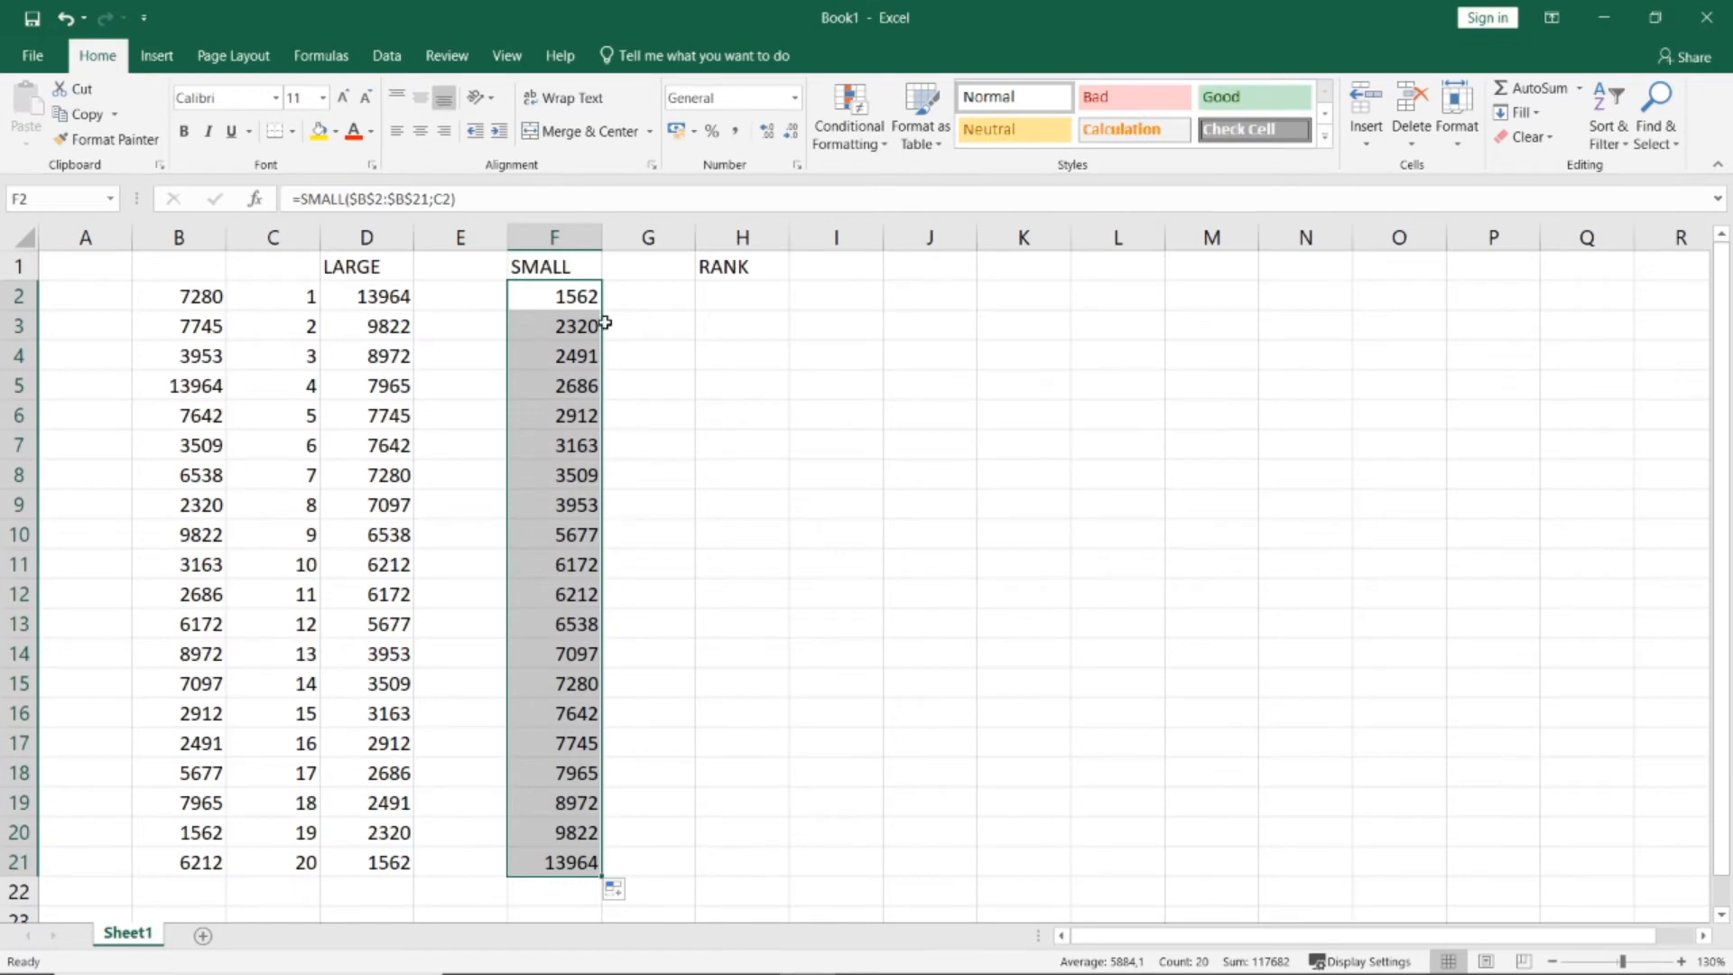
Review the LARGE and SMALL columns against the order numbers in column C and the still empty RANK column
left_click(723, 298)
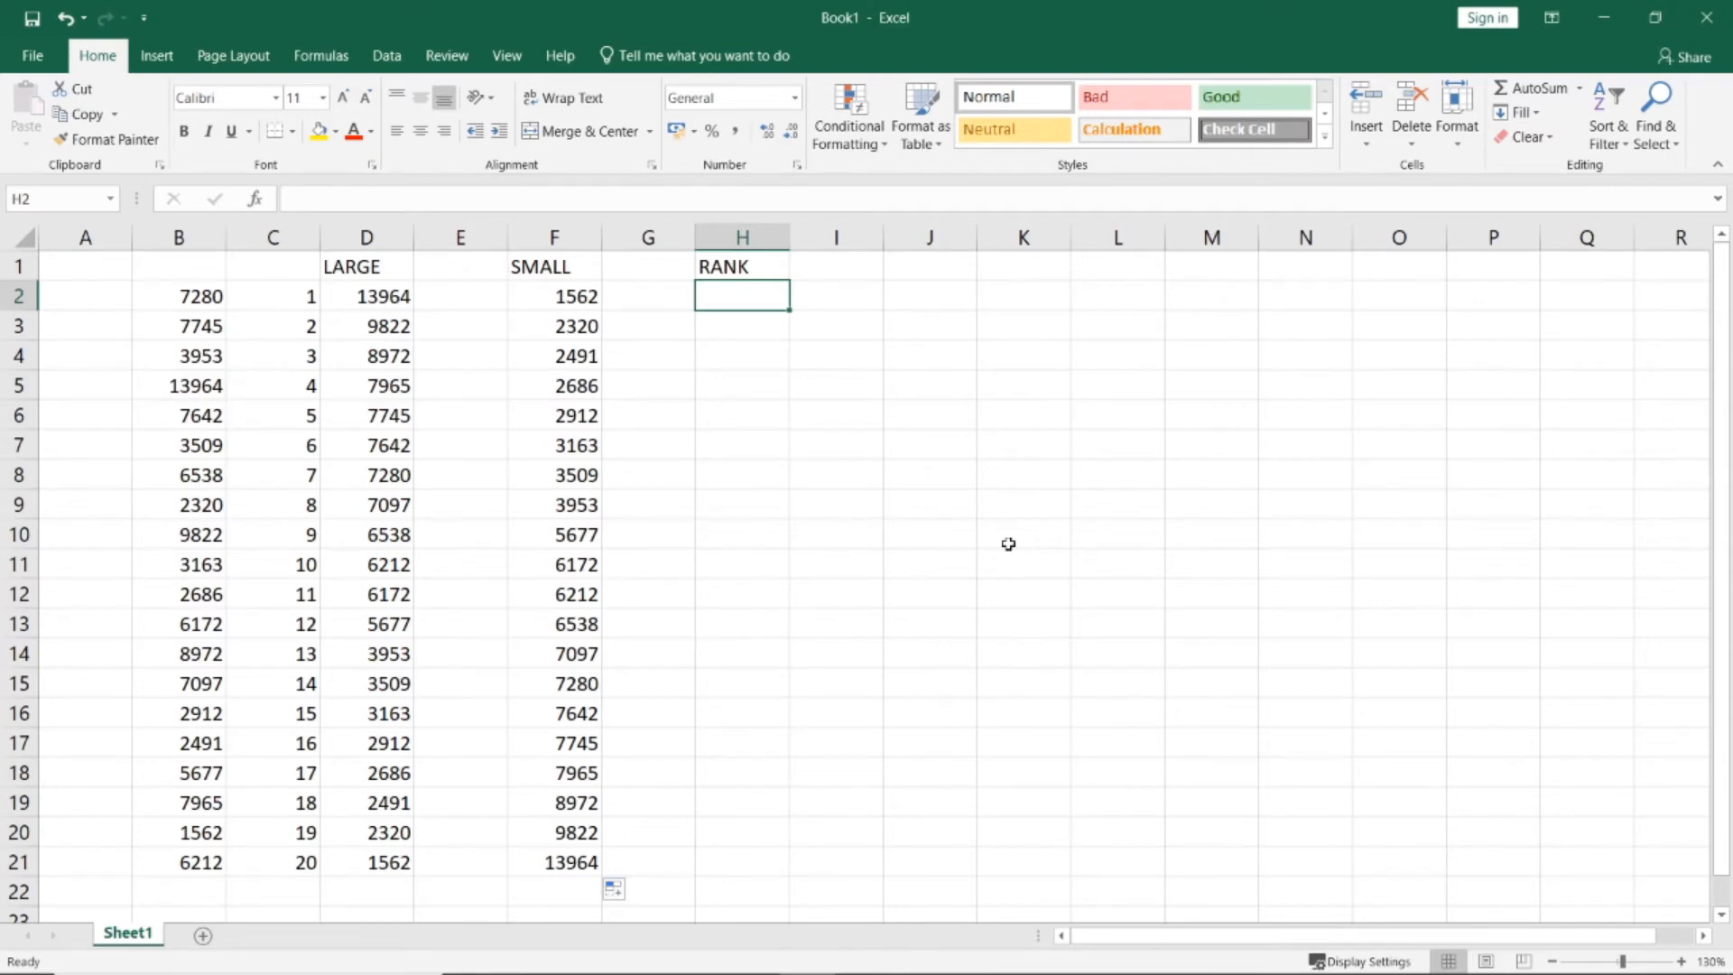
key("Left")
key("Left")
key("Left")
key("Left")
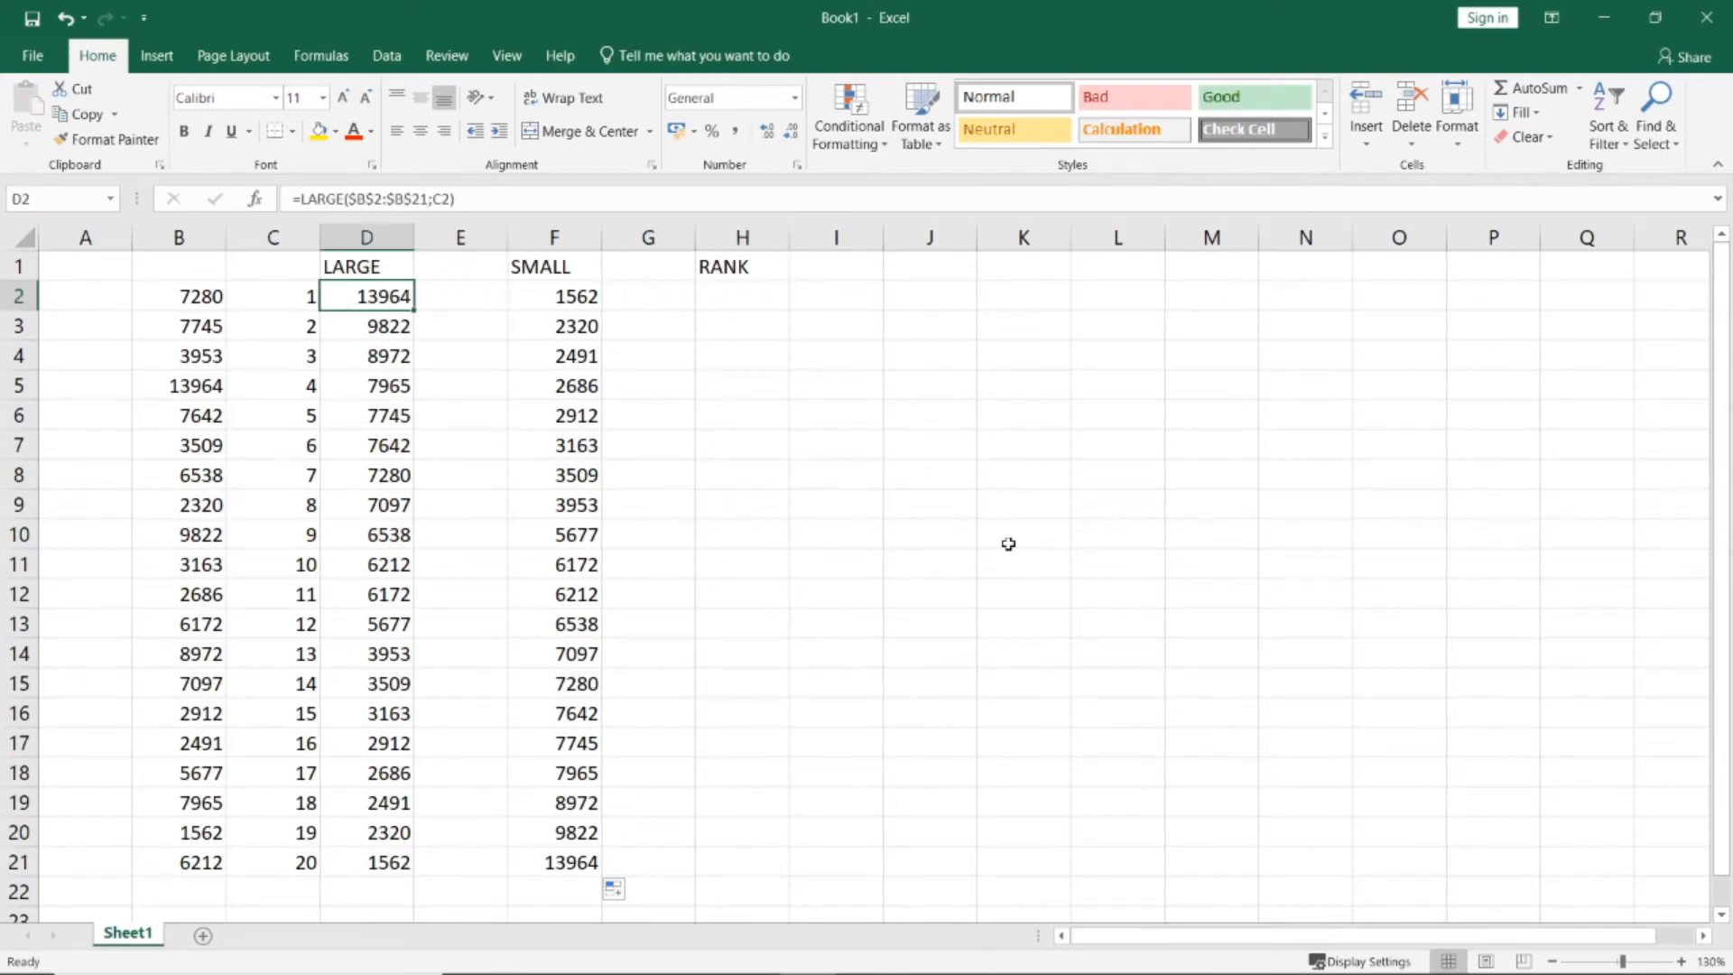
key("Up")
key("Right")
key("Right")
key("Left")
key("Left")
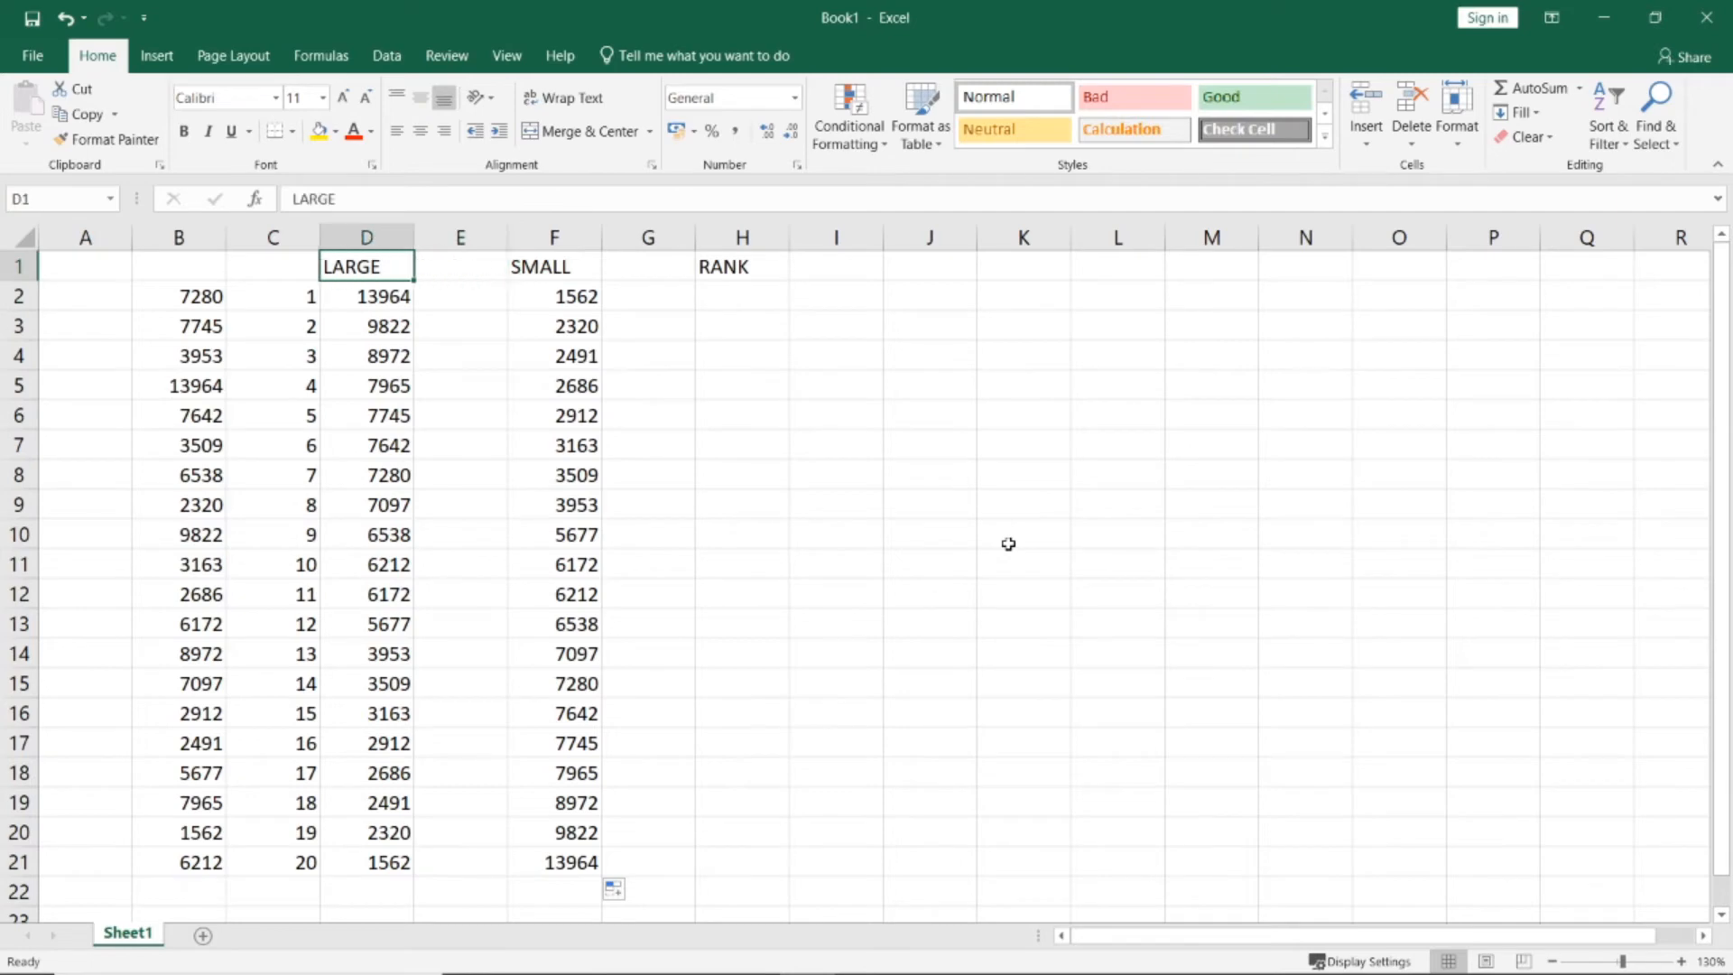
key("Left")
key("Down")
key("Down")
key("Up")
key("Down")
key("Down")
key("Down")
key("Down")
key("Down")
key("Down")
key("Down")
key("Down")
key("Down")
key("Down")
key("Down")
key("Down")
key("Down")
key("Down")
key("Down")
key("Down")
key("Down")
key("Down")
key("Down")
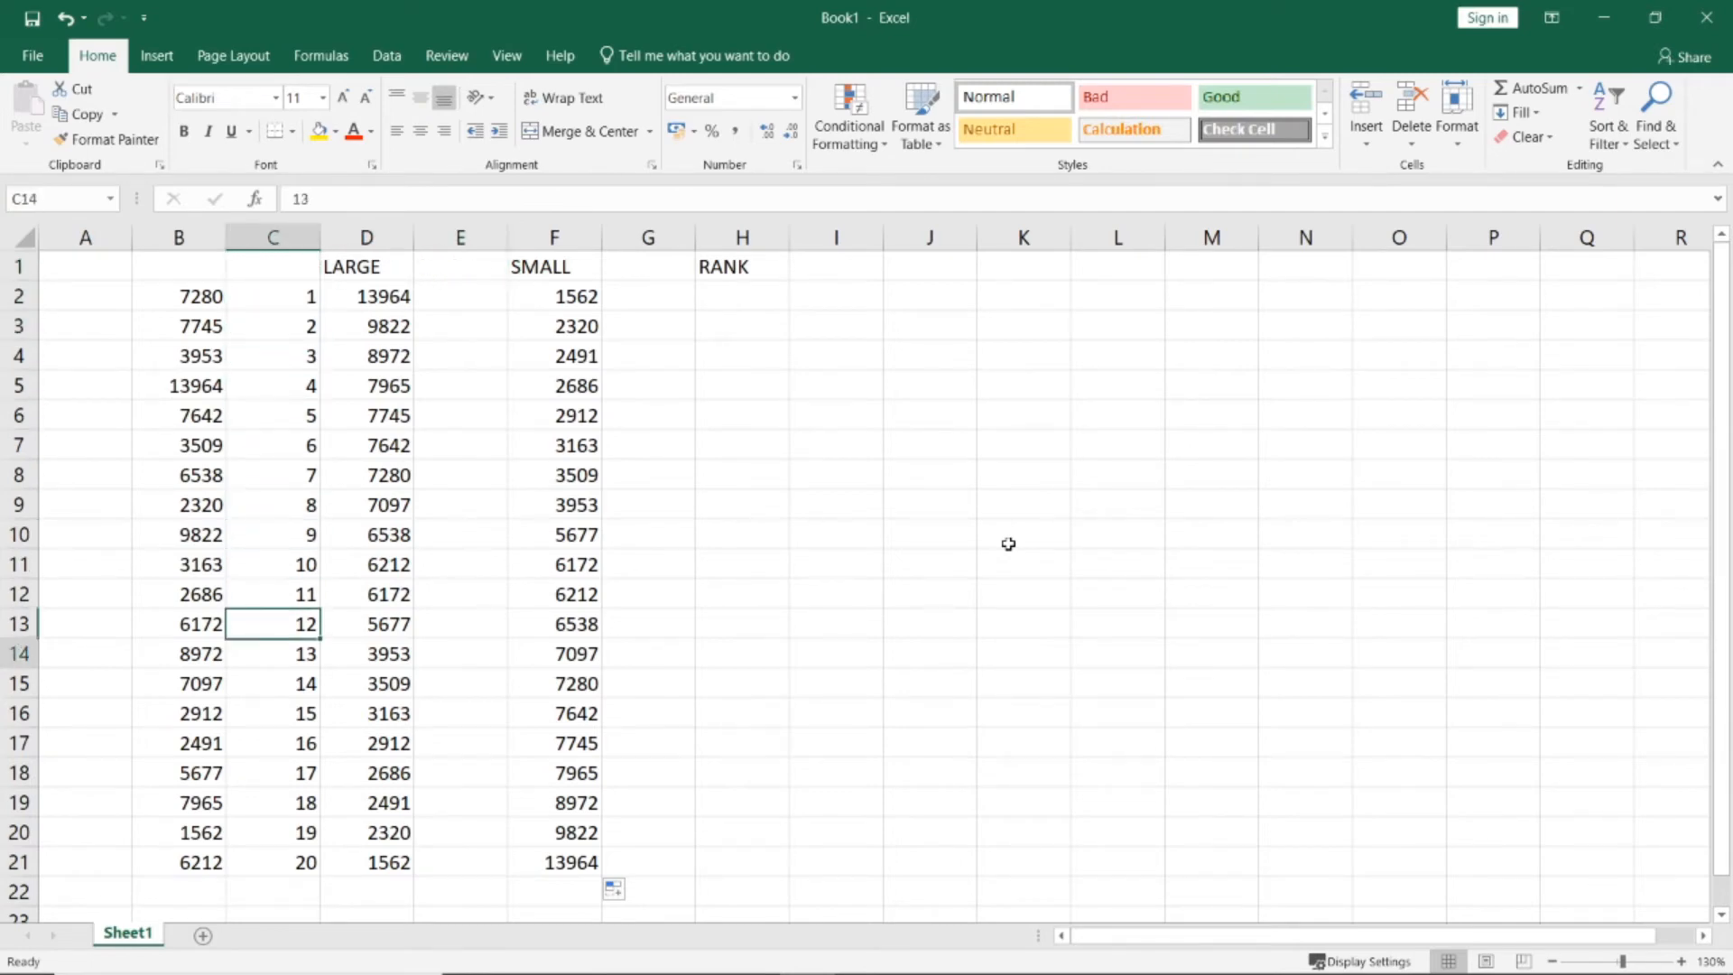
key("Up")
key("Up")
key("Up")
key("Up")
key("Up")
key("Up")
key("Up")
key("Up")
key("Up")
key("Up")
key("Up")
key("Up")
key("Up")
key("Up")
key("Up")
key("Up")
key("Up")
key("Up")
key("Up")
key("Up")
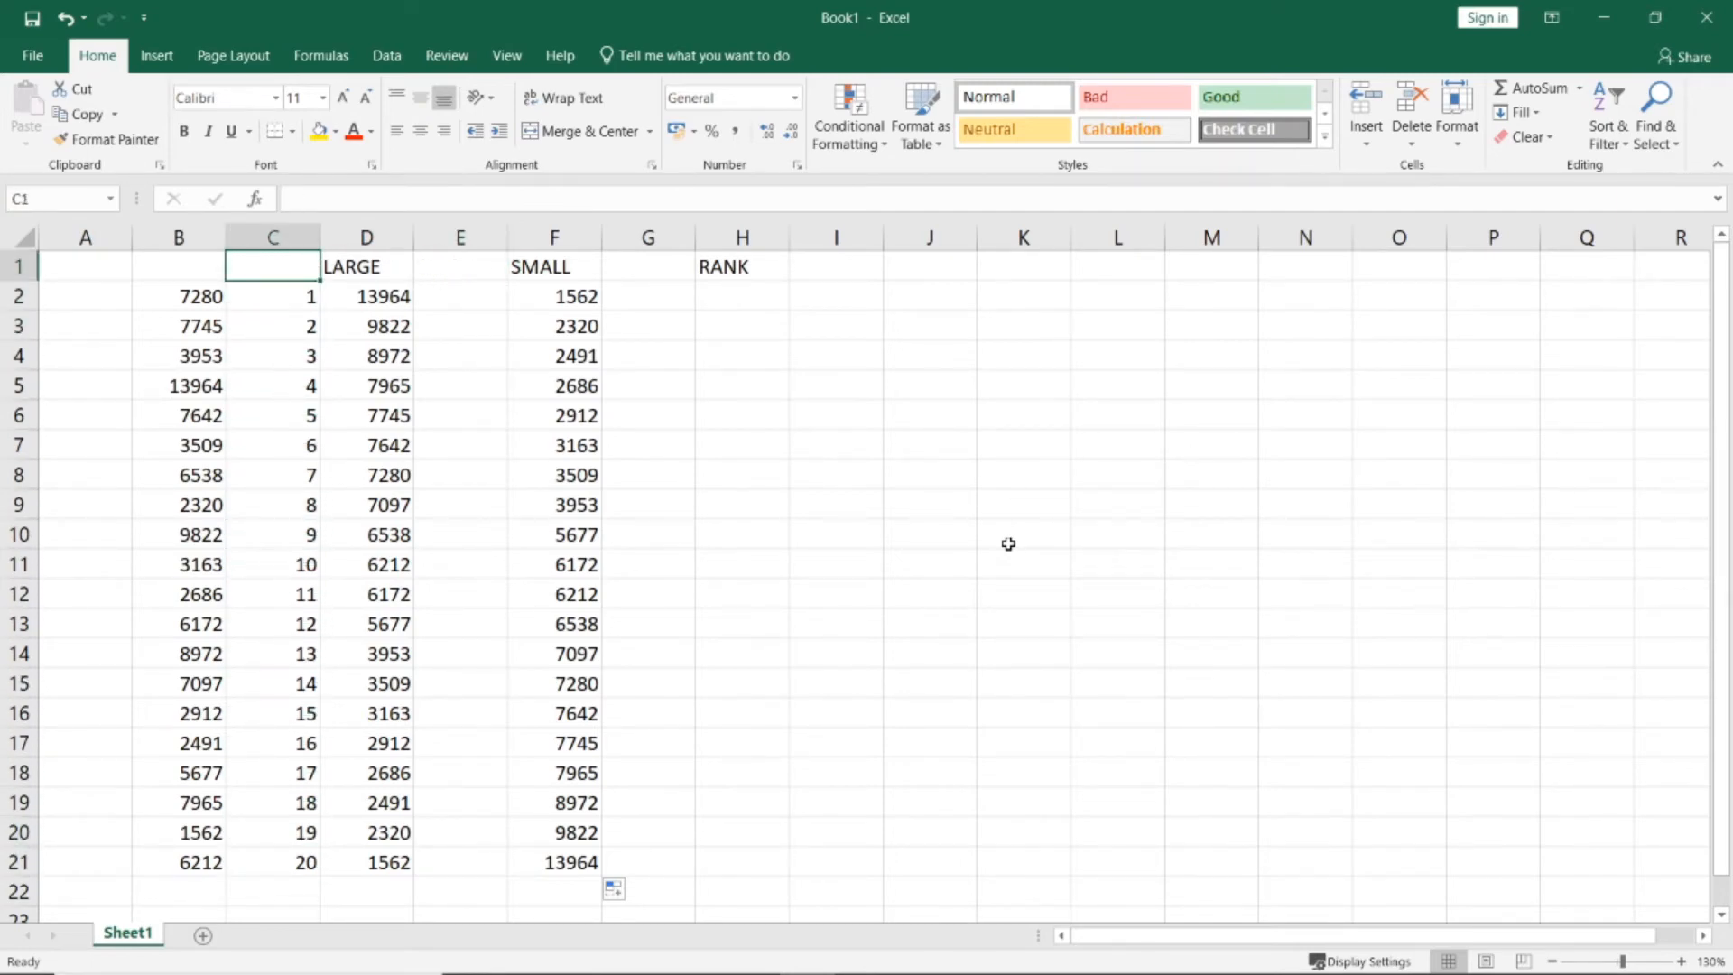
key("Right")
key("Right")
key("Right")
key("Right")
key("Right")
key("Down")
key("Left")
key("Left")
key("Left")
key("Left")
key("Left")
key("Left")
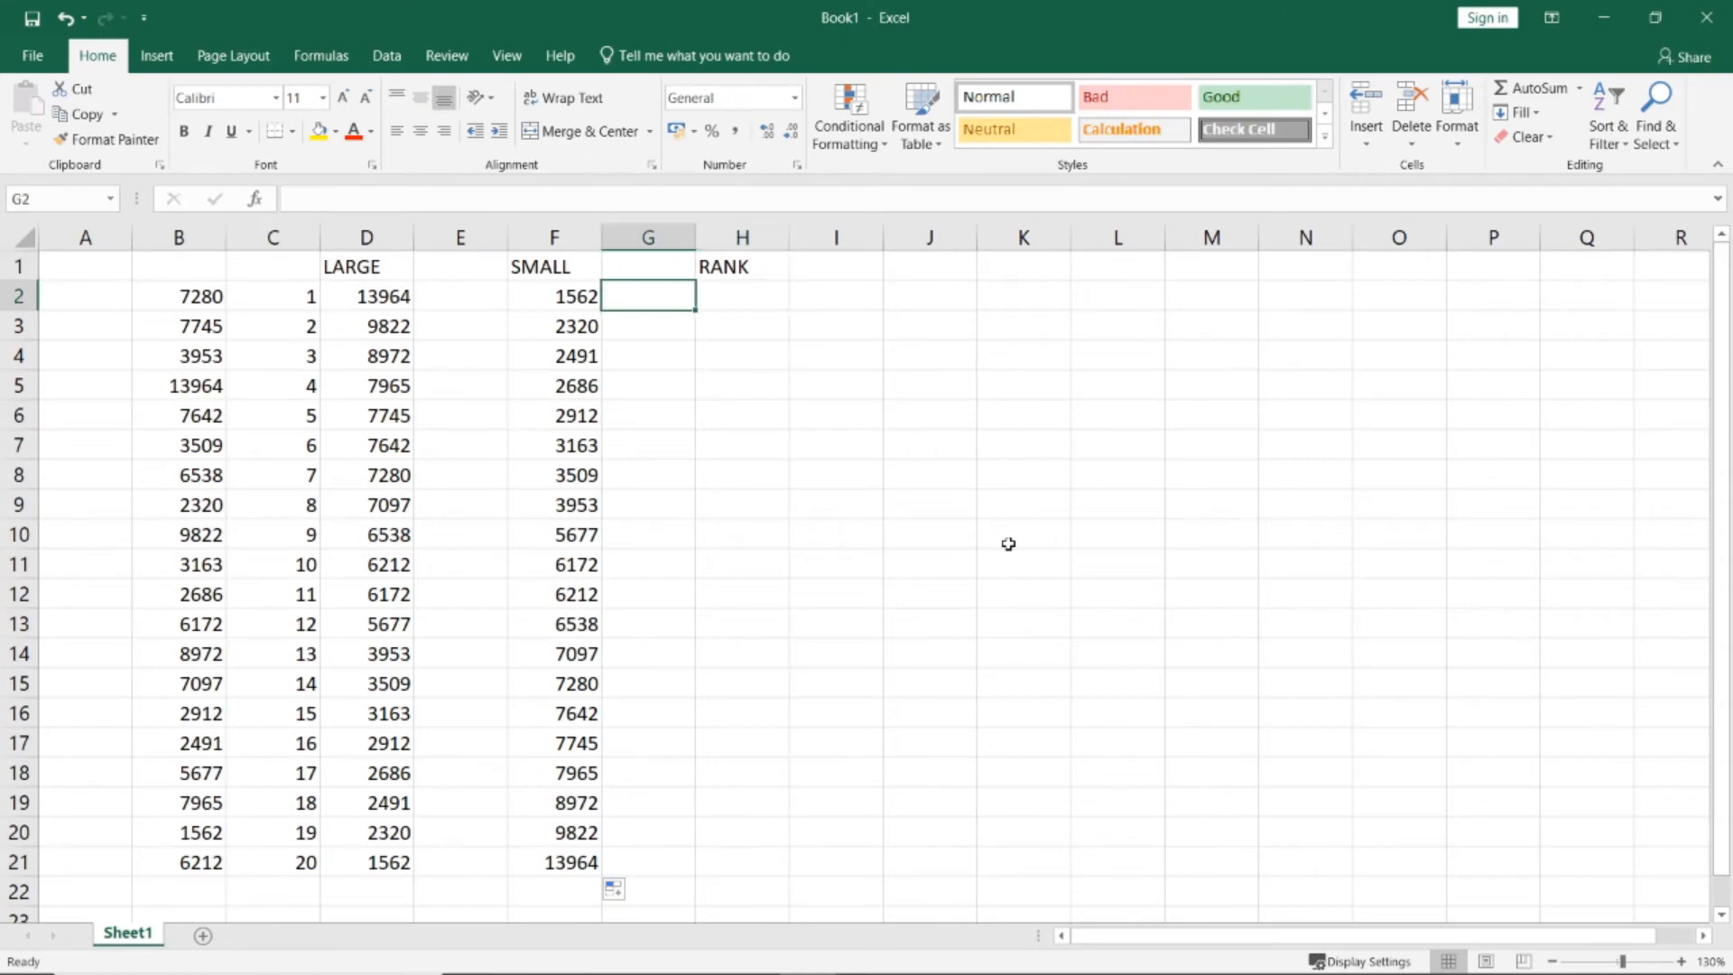
key("Right")
key("Right")
key("Right")
key("Right")
key("Right")
key("Right")
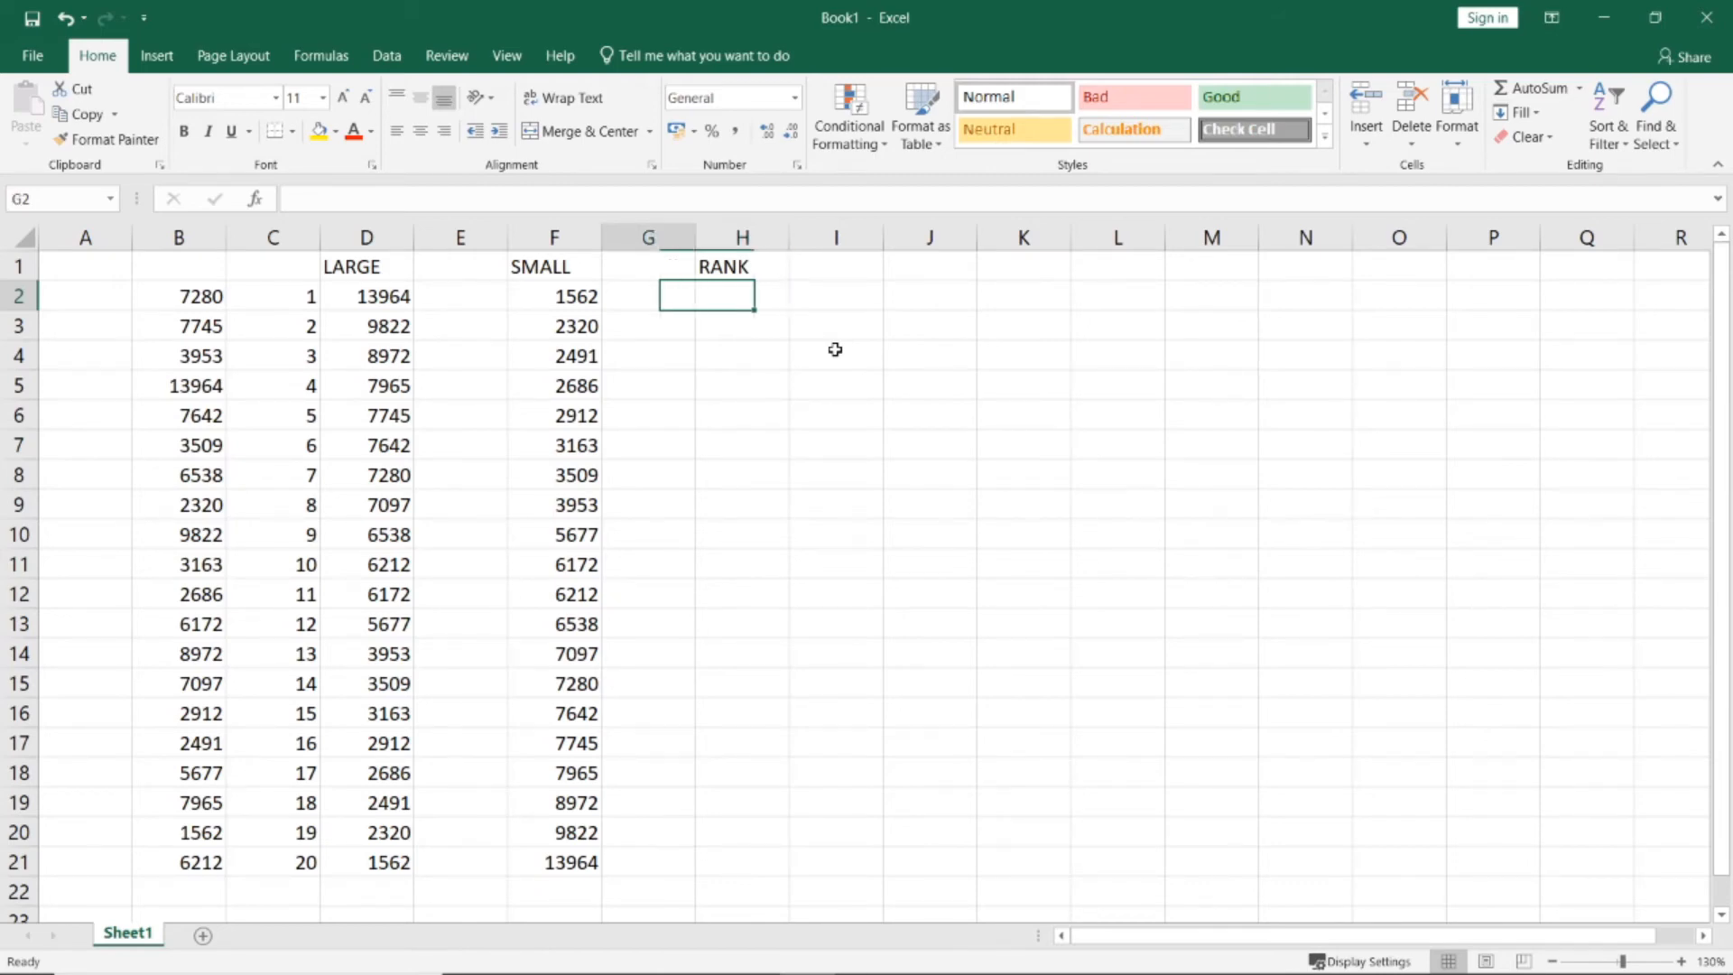
Copy the first nine numbers, B2:B10, into H2:H10 under the RANK heading
key("Left")
key("Left")
key("Left")
key("Left")
key("Left")
key("Left")
key("shift+Down")
key("shift+Down")
key("shift+Down")
key("shift+Down")
key("shift+Down")
key("shift+Down")
key("shift+Down")
key("shift+Down")
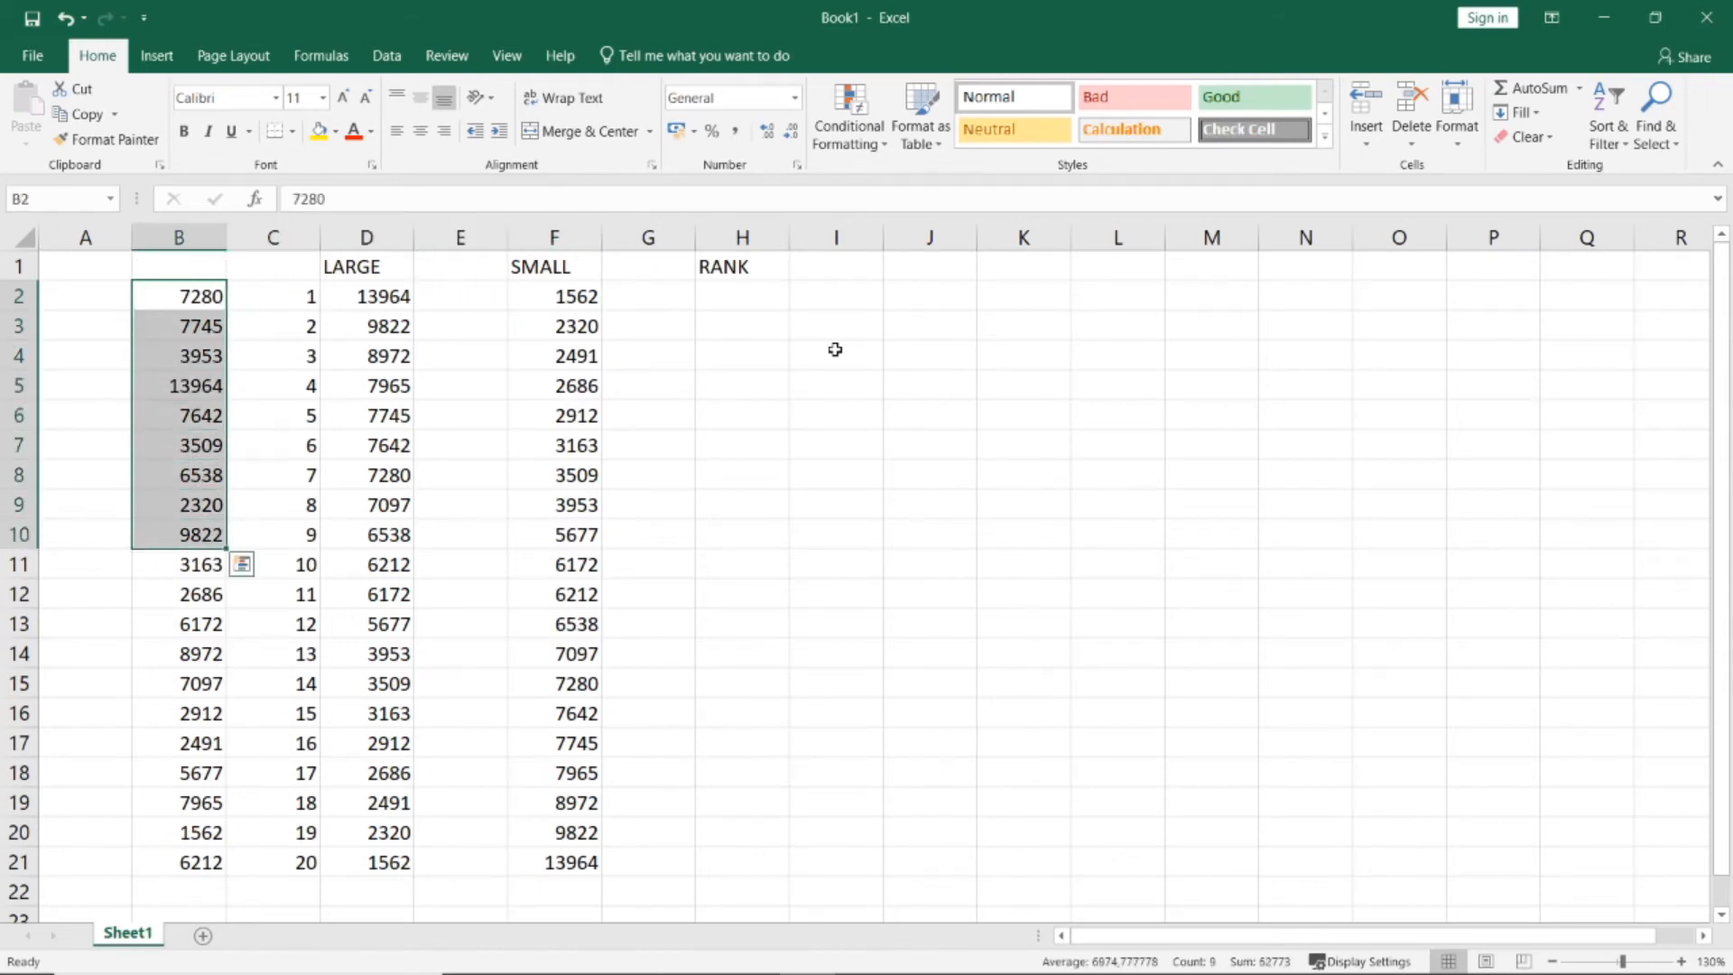
key("ctrl+c")
key("Right")
key("Right")
key("Right")
key("Right")
key("Right")
key("Right")
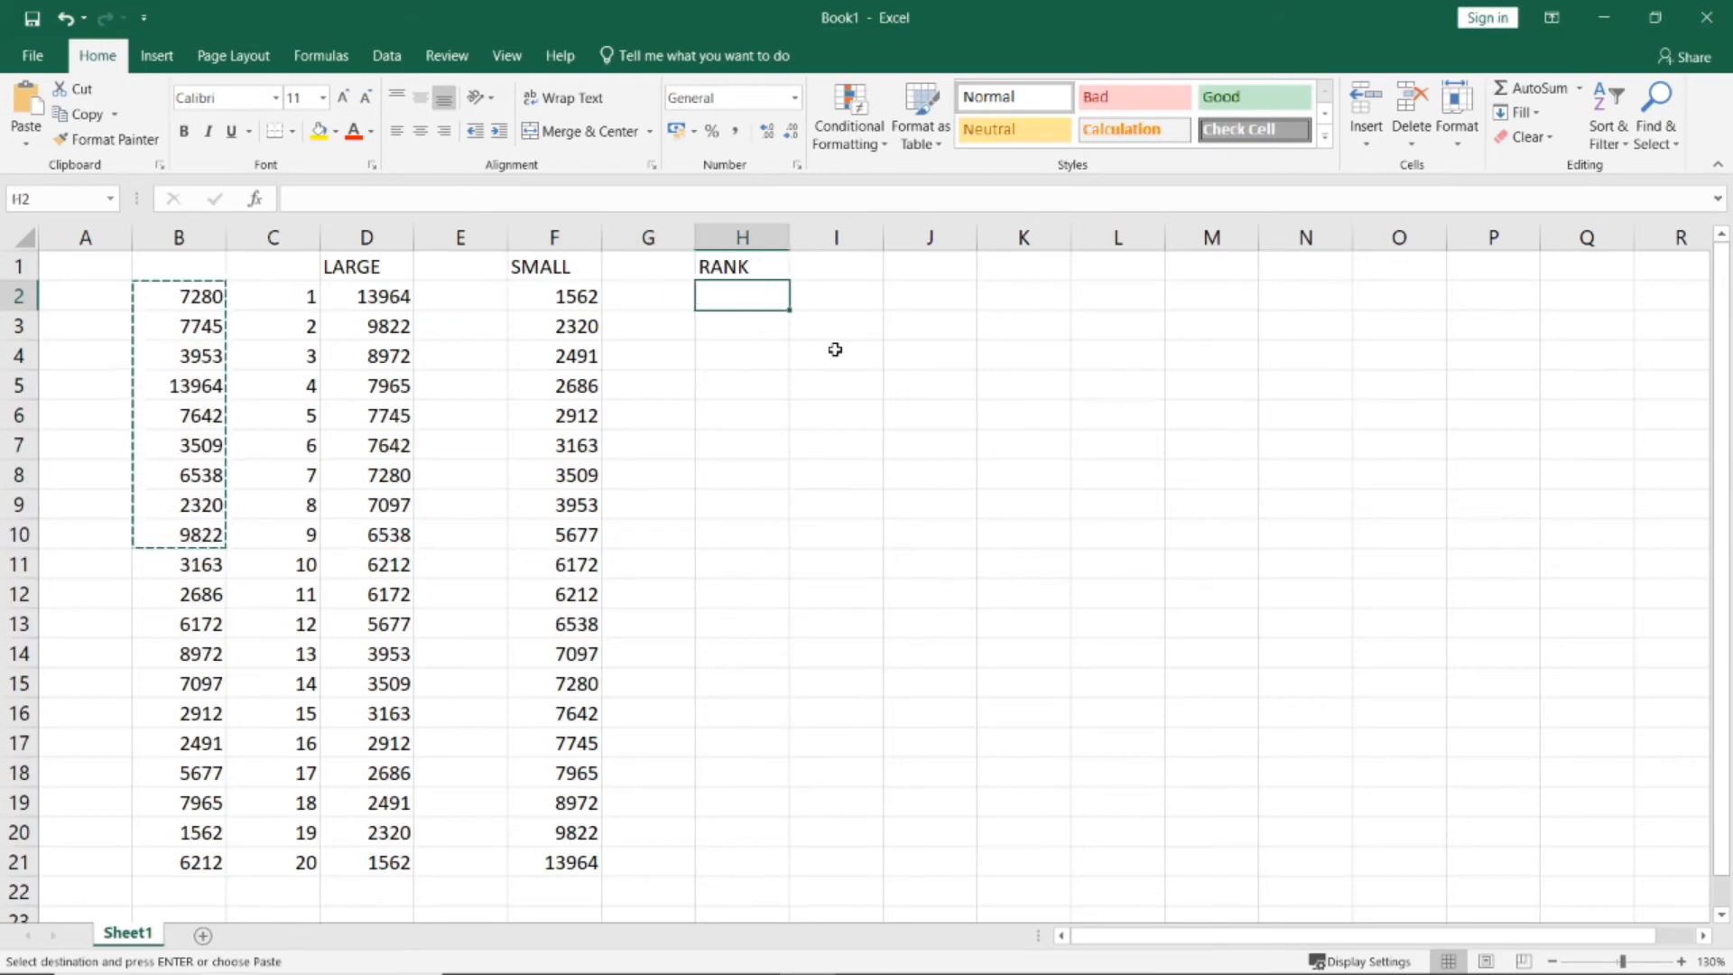
key("ctrl+v")
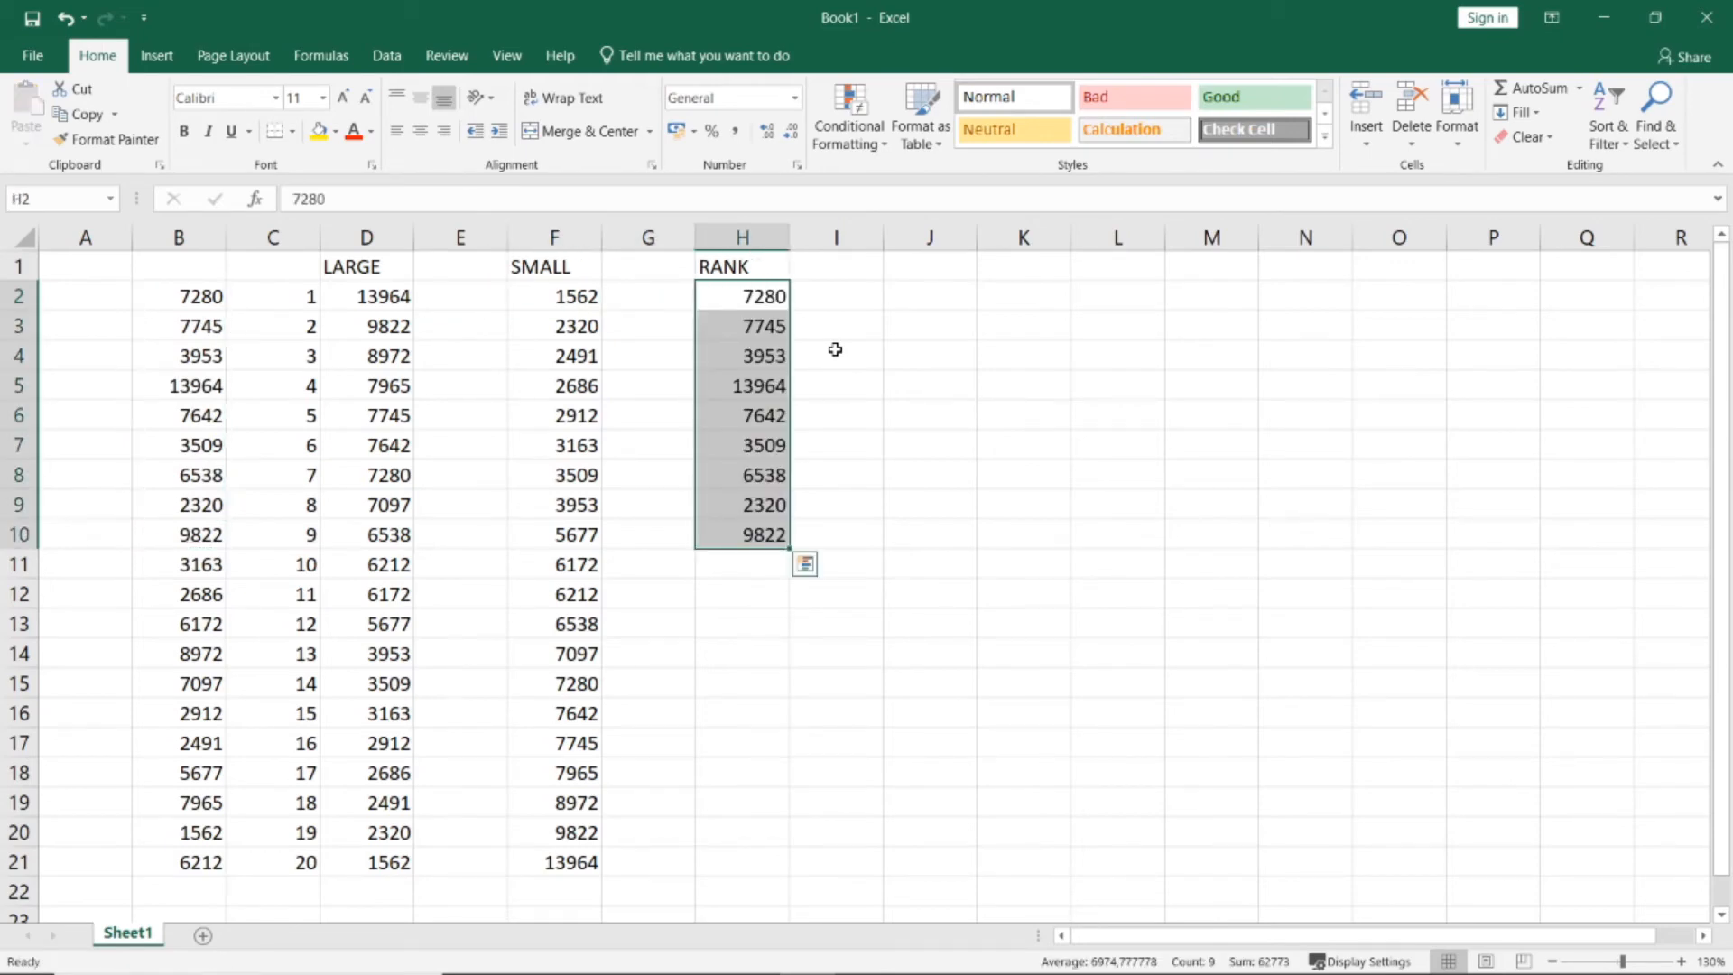
Examine the full number list in B2:B21 against which the copied values in column H are ranked
key("Right")
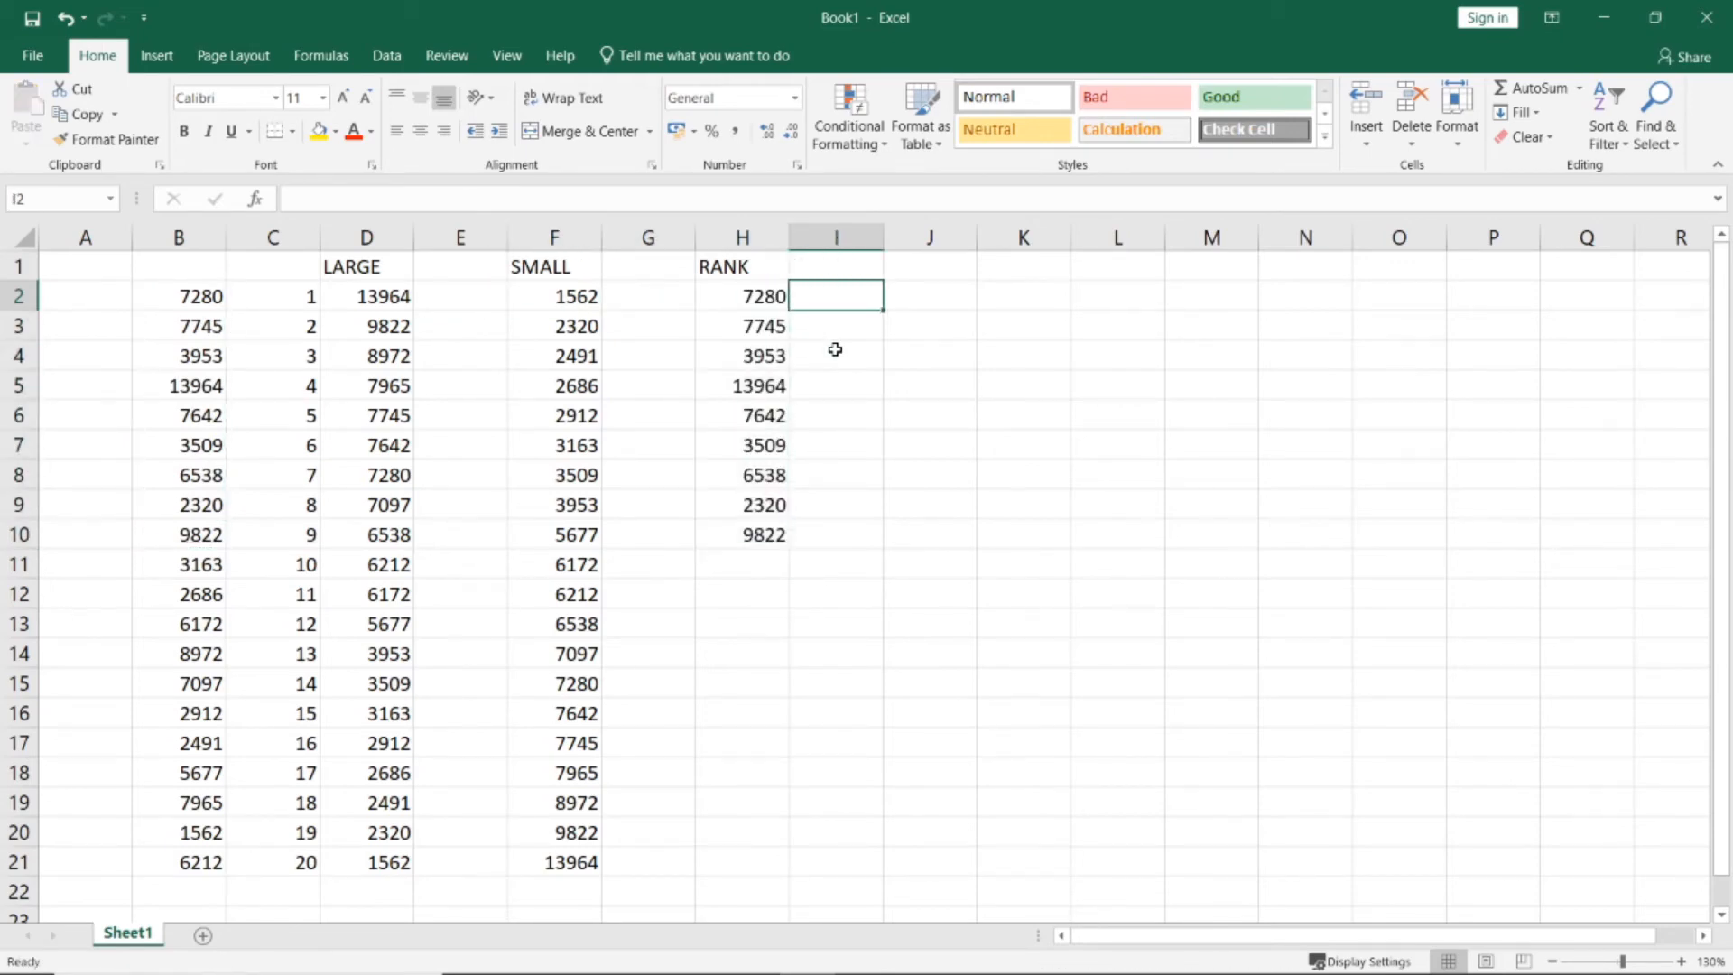
key("Left")
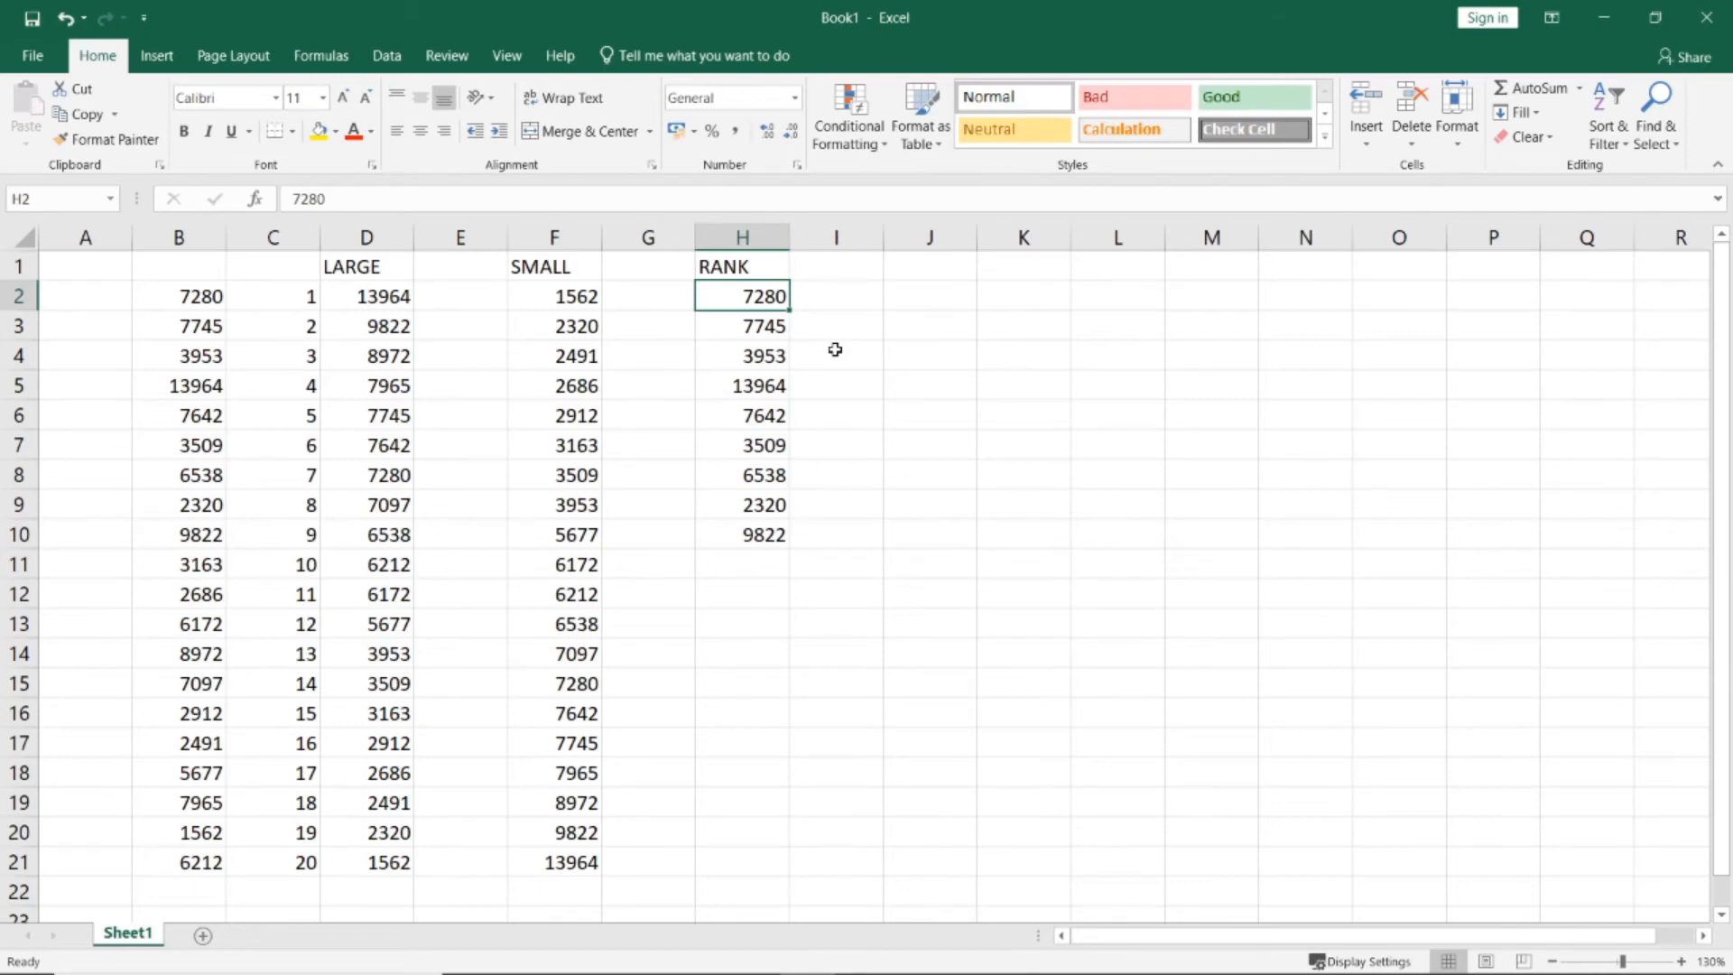
key("Left")
key("Left")
key("Left")
key("Left")
key("Left")
key("Left")
key("Left")
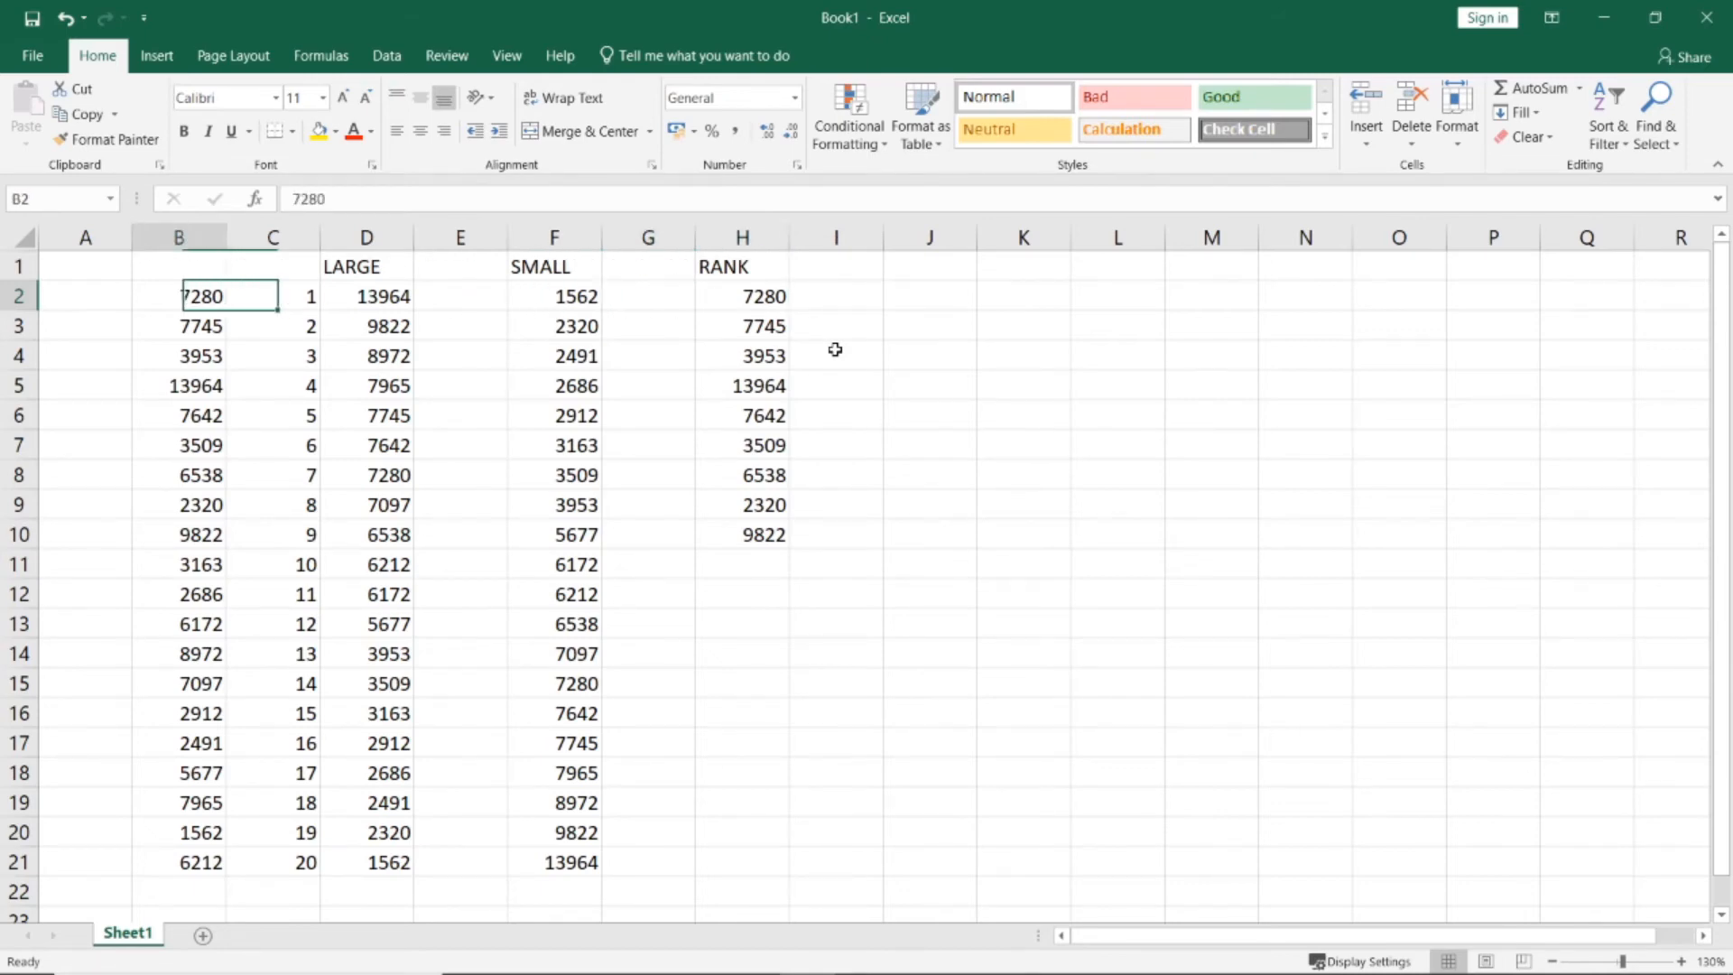
key("Right")
key("shift+Down")
key("shift+Down")
key("shift+Down")
key("shift+Down")
key("shift+Down")
key("shift+Down")
key("shift+Down")
key("shift+Down")
key("shift+Down")
key("shift+Down")
key("shift+Down")
key("shift+Down")
key("shift+Down")
key("shift+Down")
key("shift+Down")
key("shift+Down")
key("shift+Down")
key("shift+Down")
key("shift+Down")
key("shift+Down")
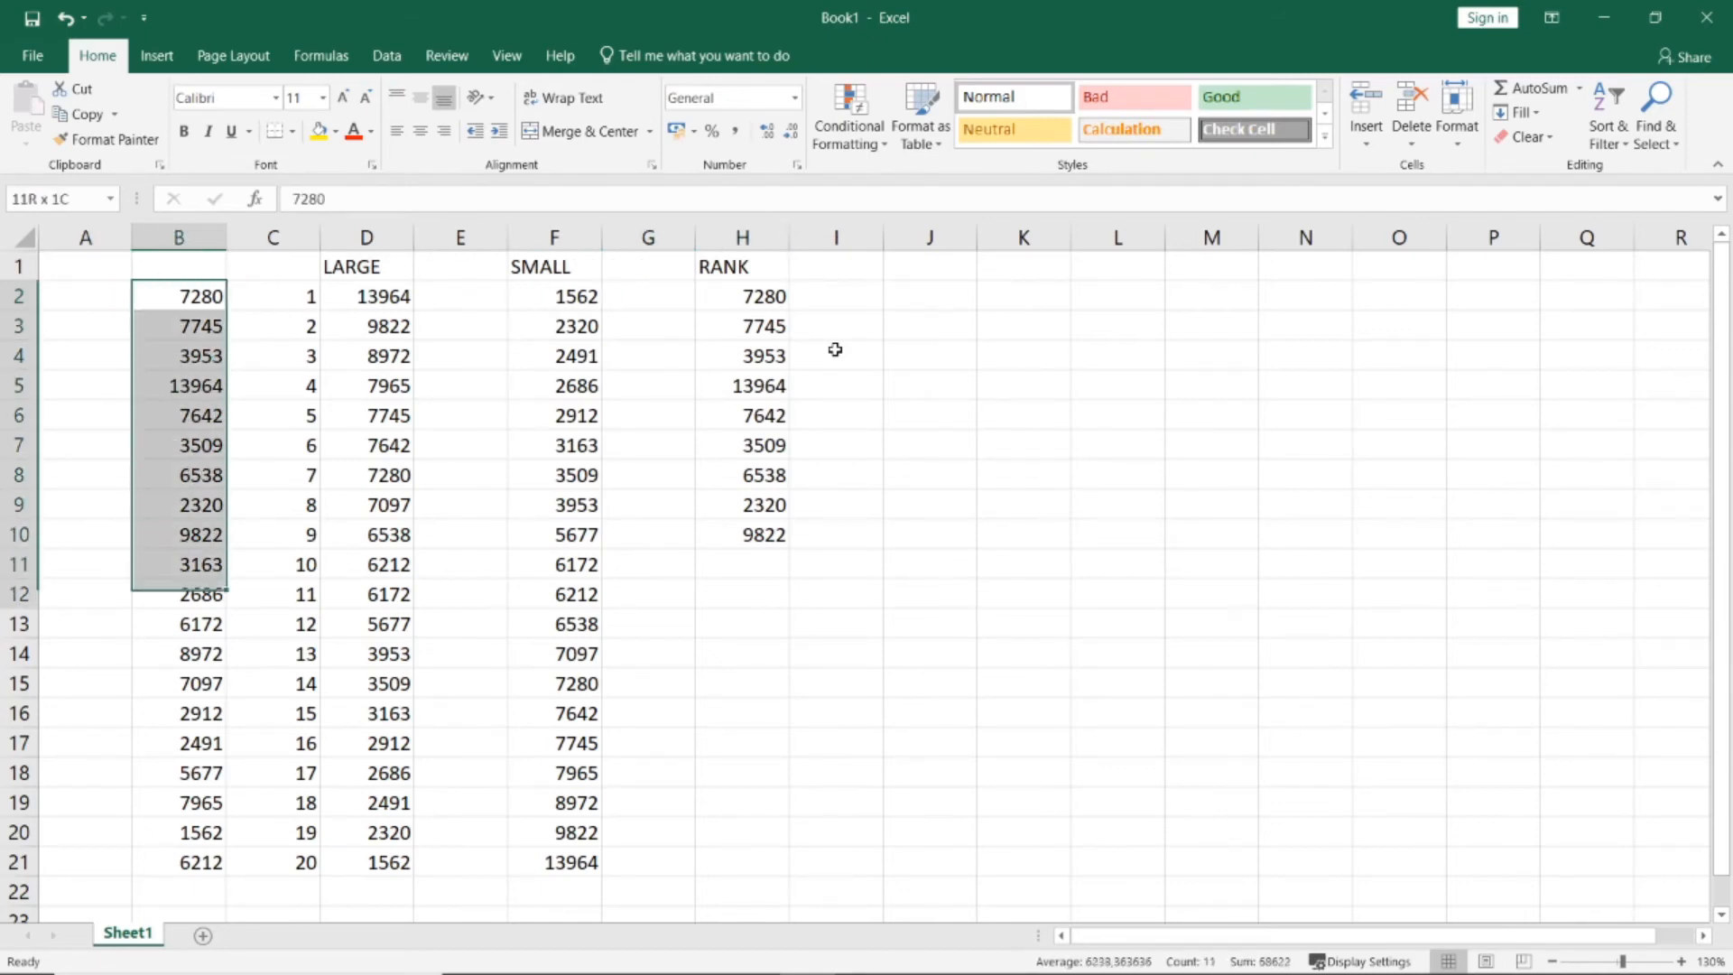
key("Up")
key("Down")
Enter =RANK(H2;$B$2:$B$21;0) in I2 to rank the first copied number in descending order
key("Right")
key("Right")
key("Right")
key("Right")
key("Right")
key("Right")
key("Right")
key("Right")
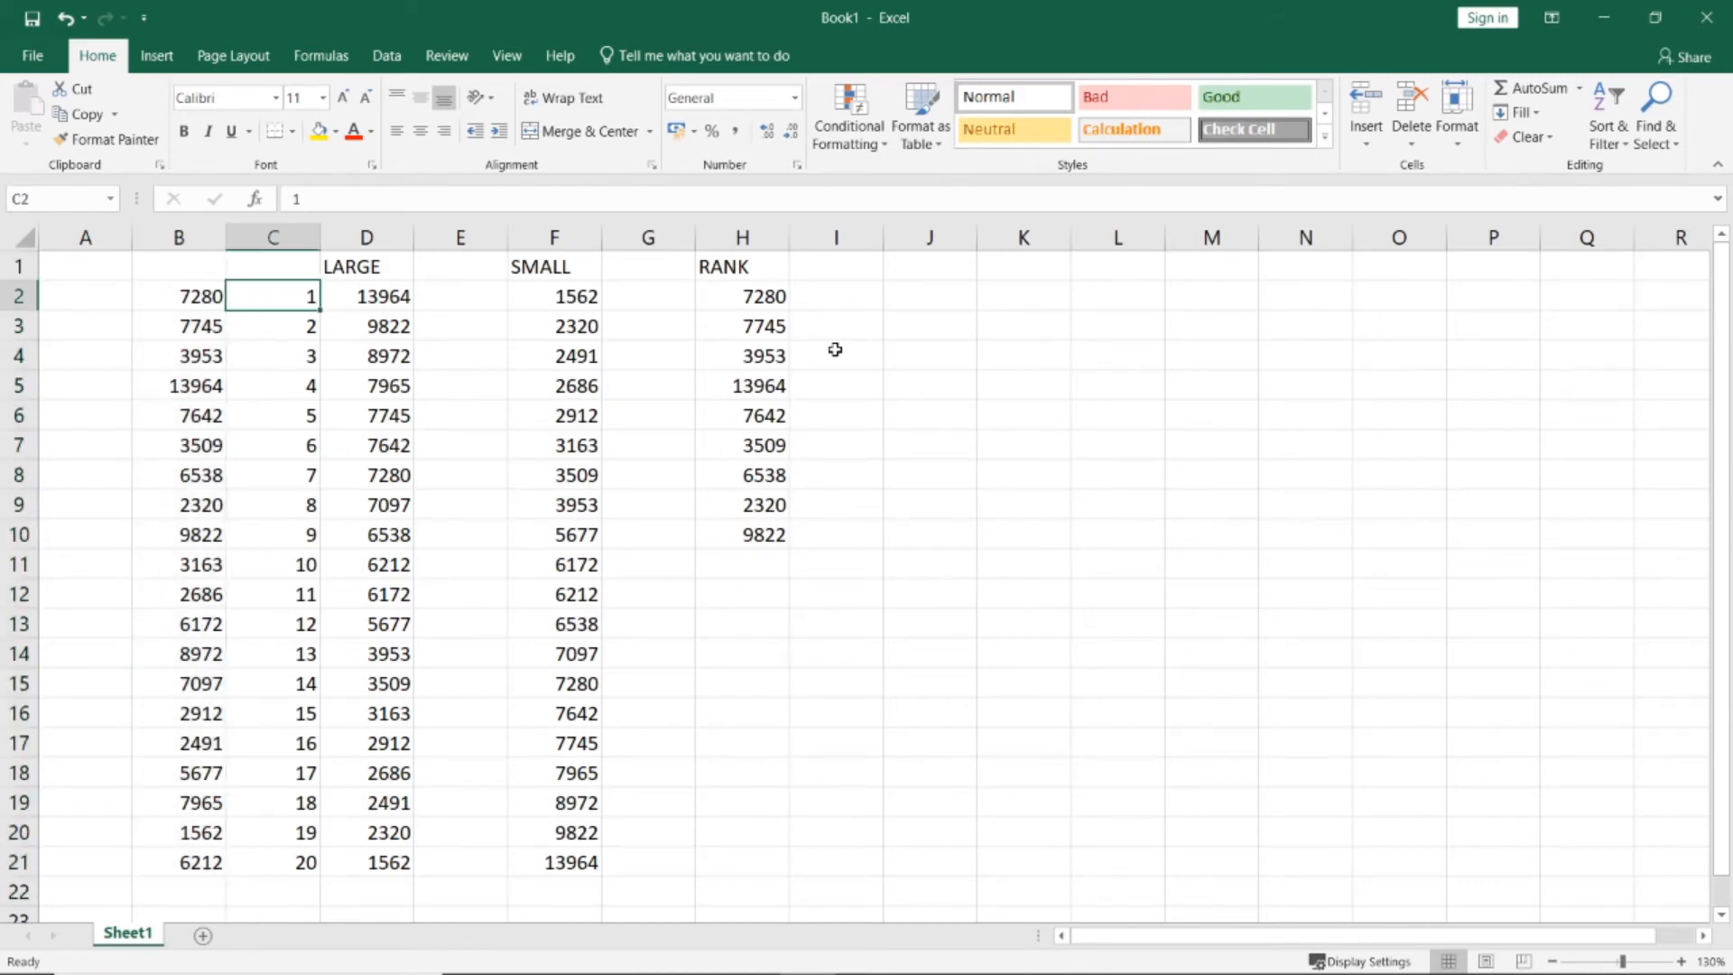
key("Left")
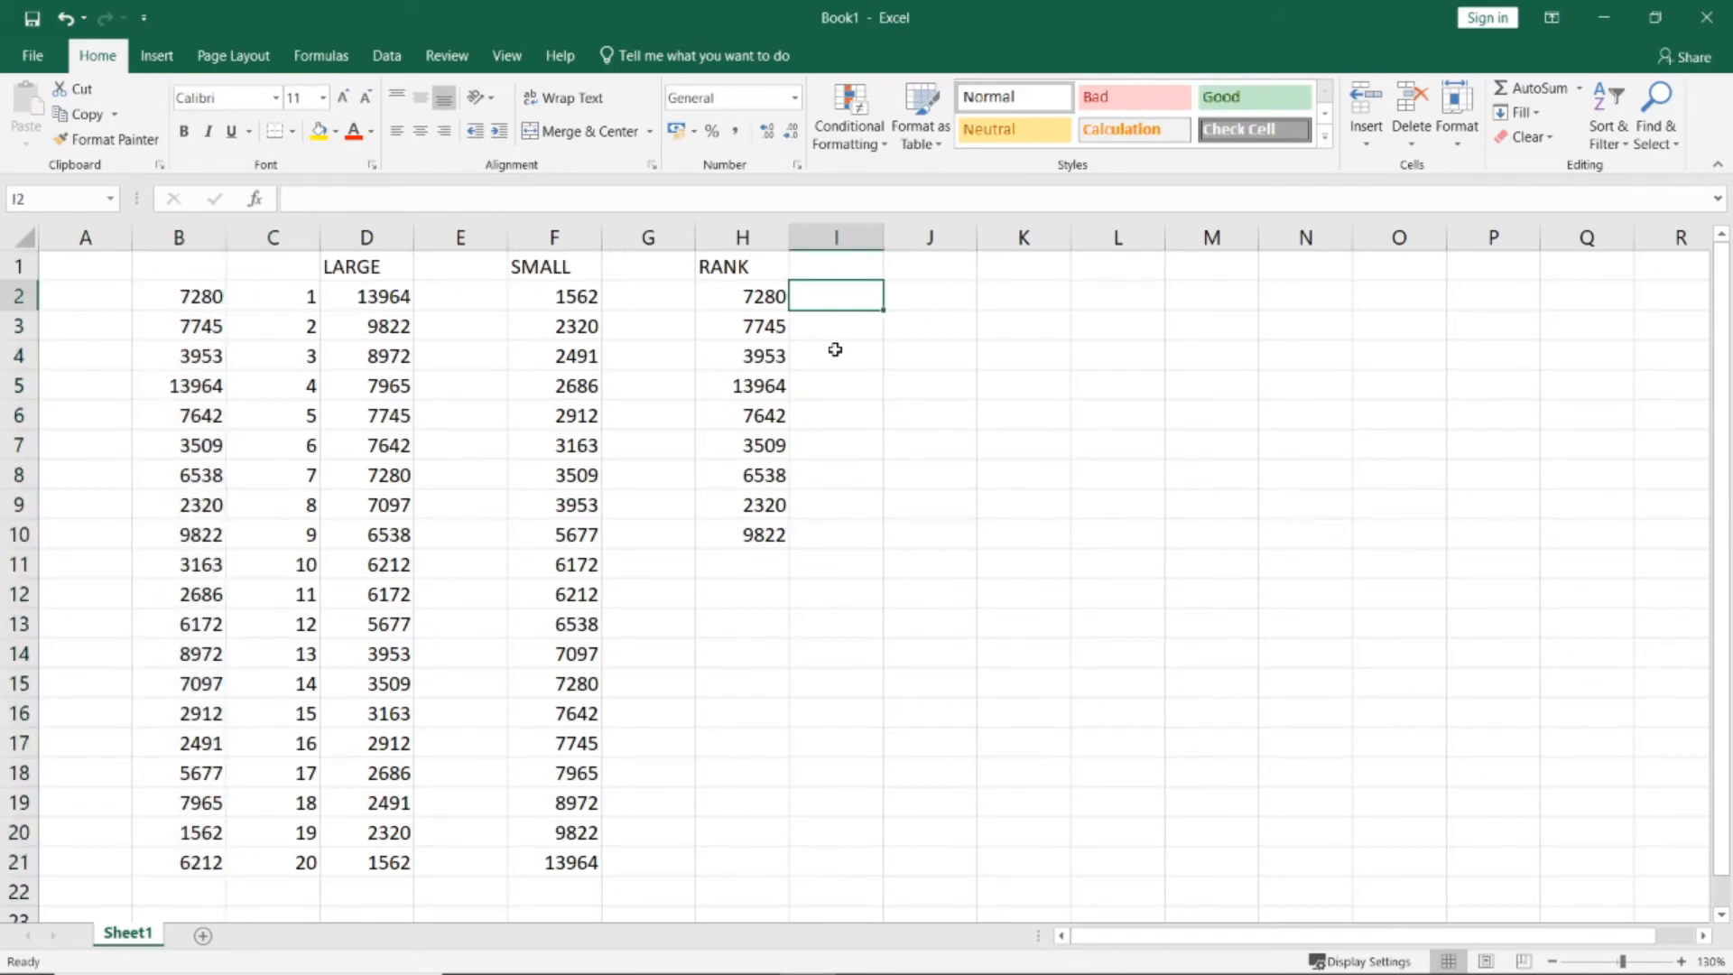
type("=")
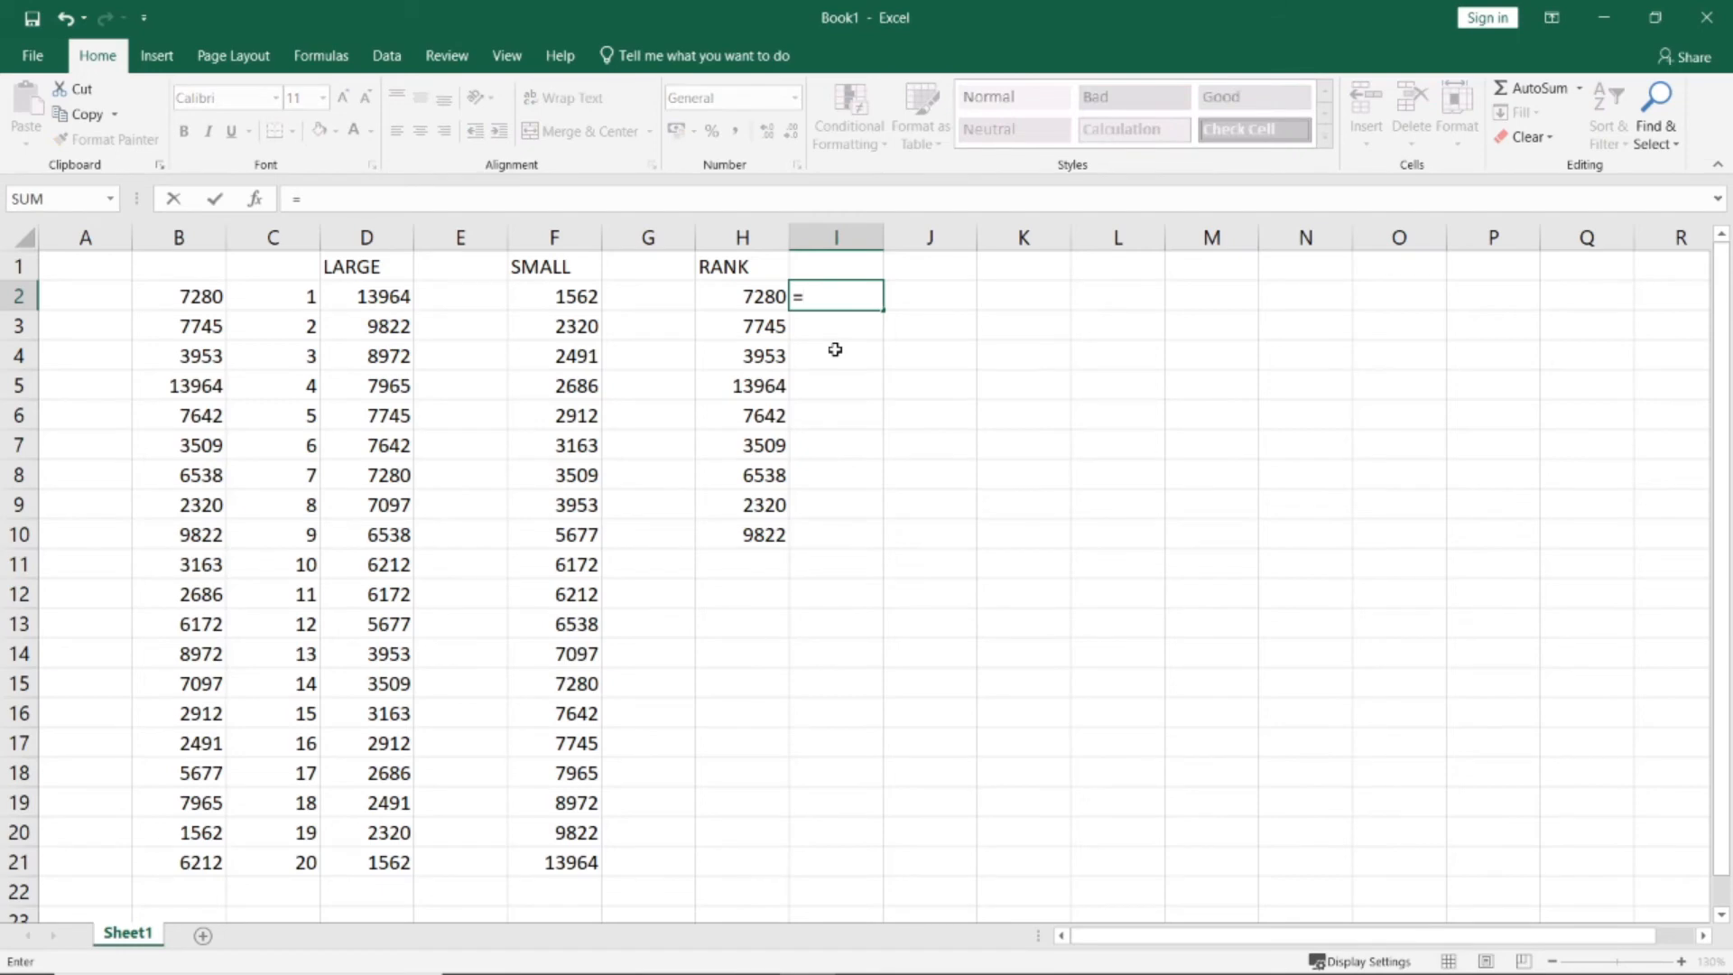
type("rank(")
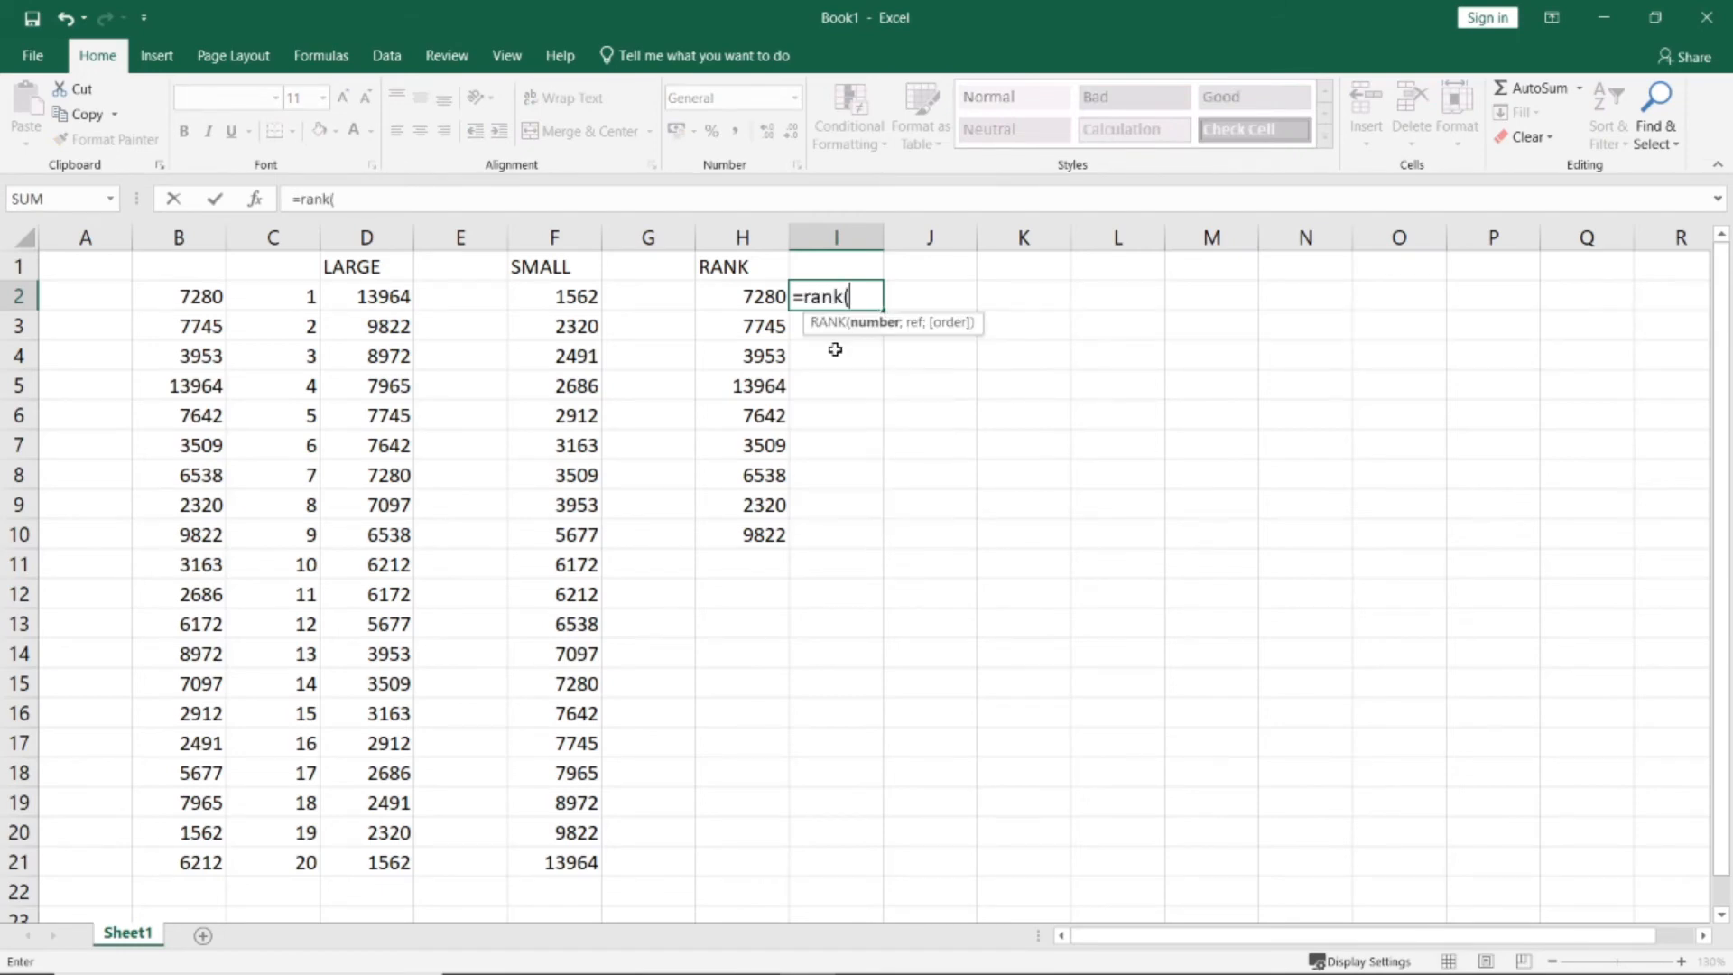
key("Left")
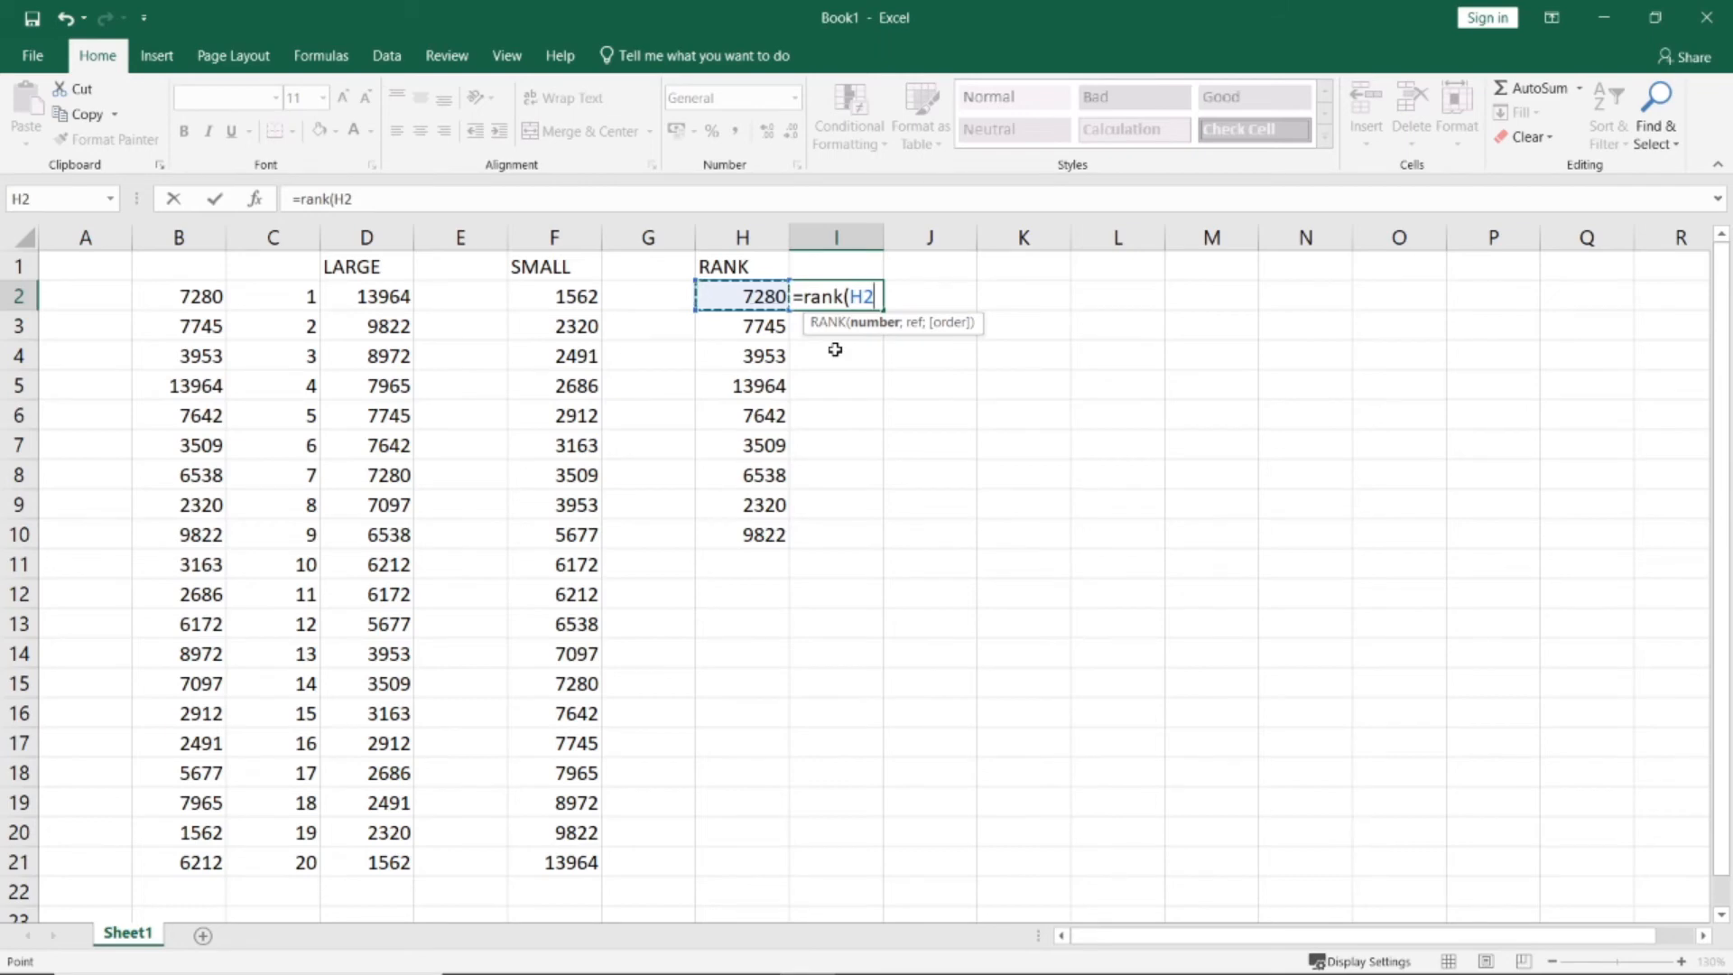
type(";")
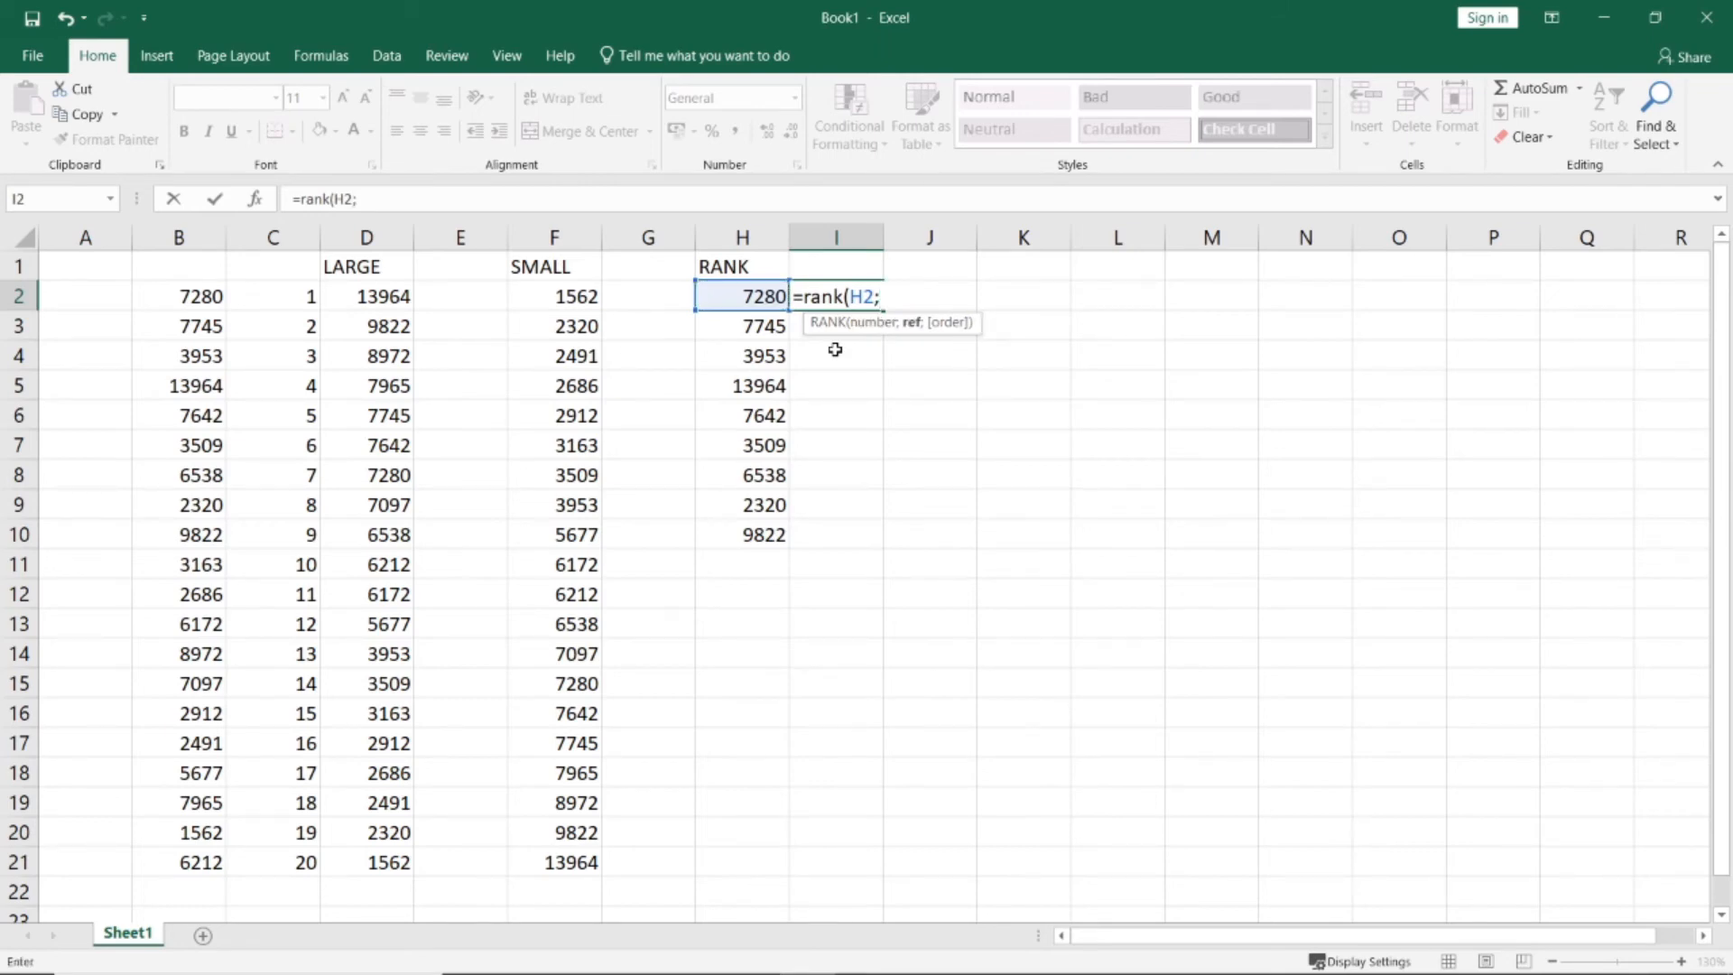
key("Left")
key("Left")
key("Left")
key("Left")
key("Left")
key("Left")
key("Left")
key("shift+Down")
key("shift+Down")
key("shift+Down")
key("shift+Down")
key("shift+Down")
key("shift+Down")
key("shift+Down")
key("shift+Down")
key("shift+Down")
key("shift+Down")
key("shift+Down")
key("shift+Down")
key("shift+Down")
key("shift+Down")
key("shift+Down")
key("shift+Down")
key("shift+Down")
key("shift+Down")
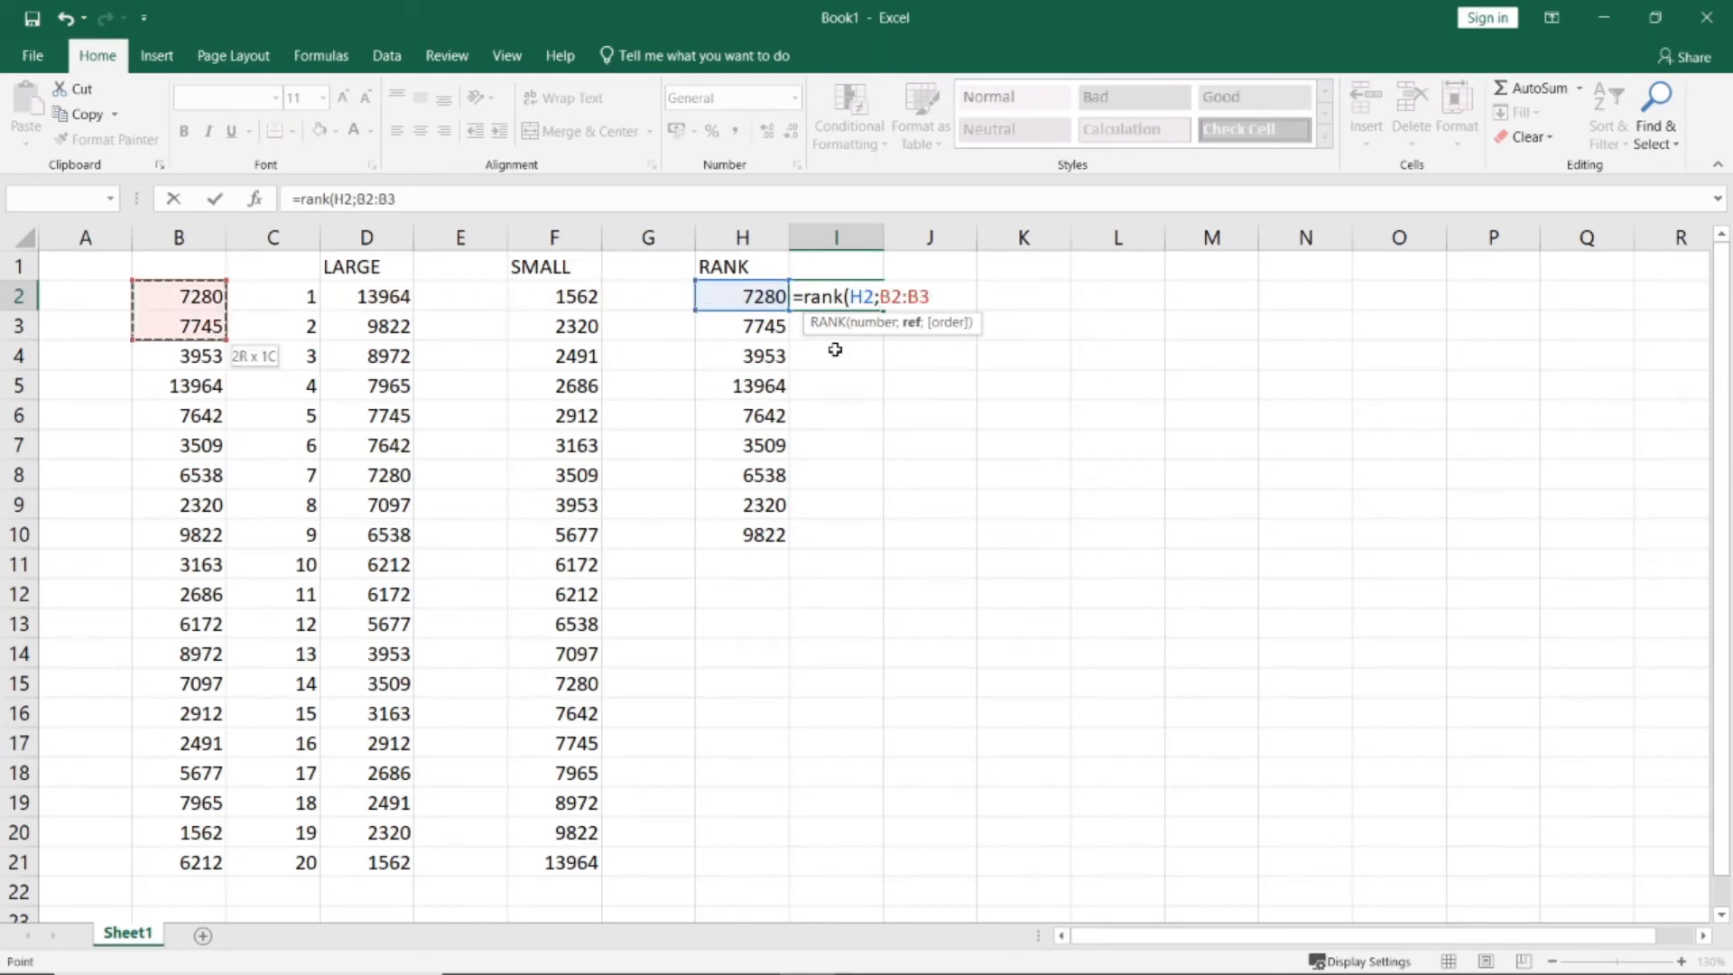
key("shift+Down")
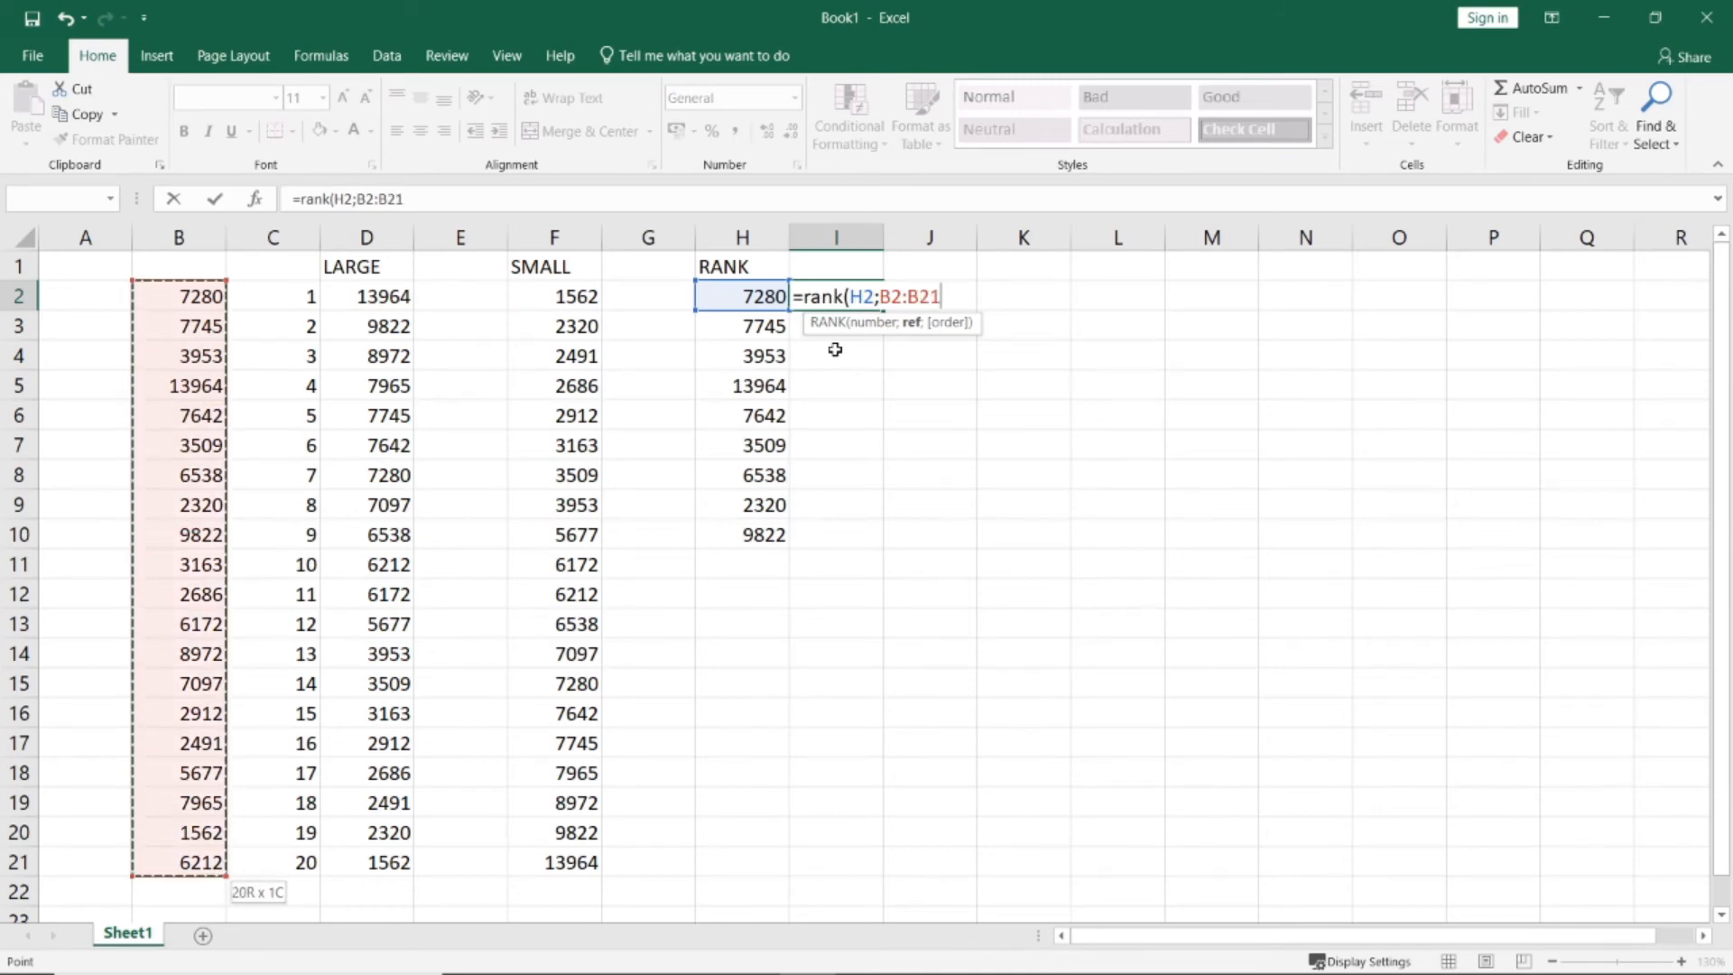
key("F4")
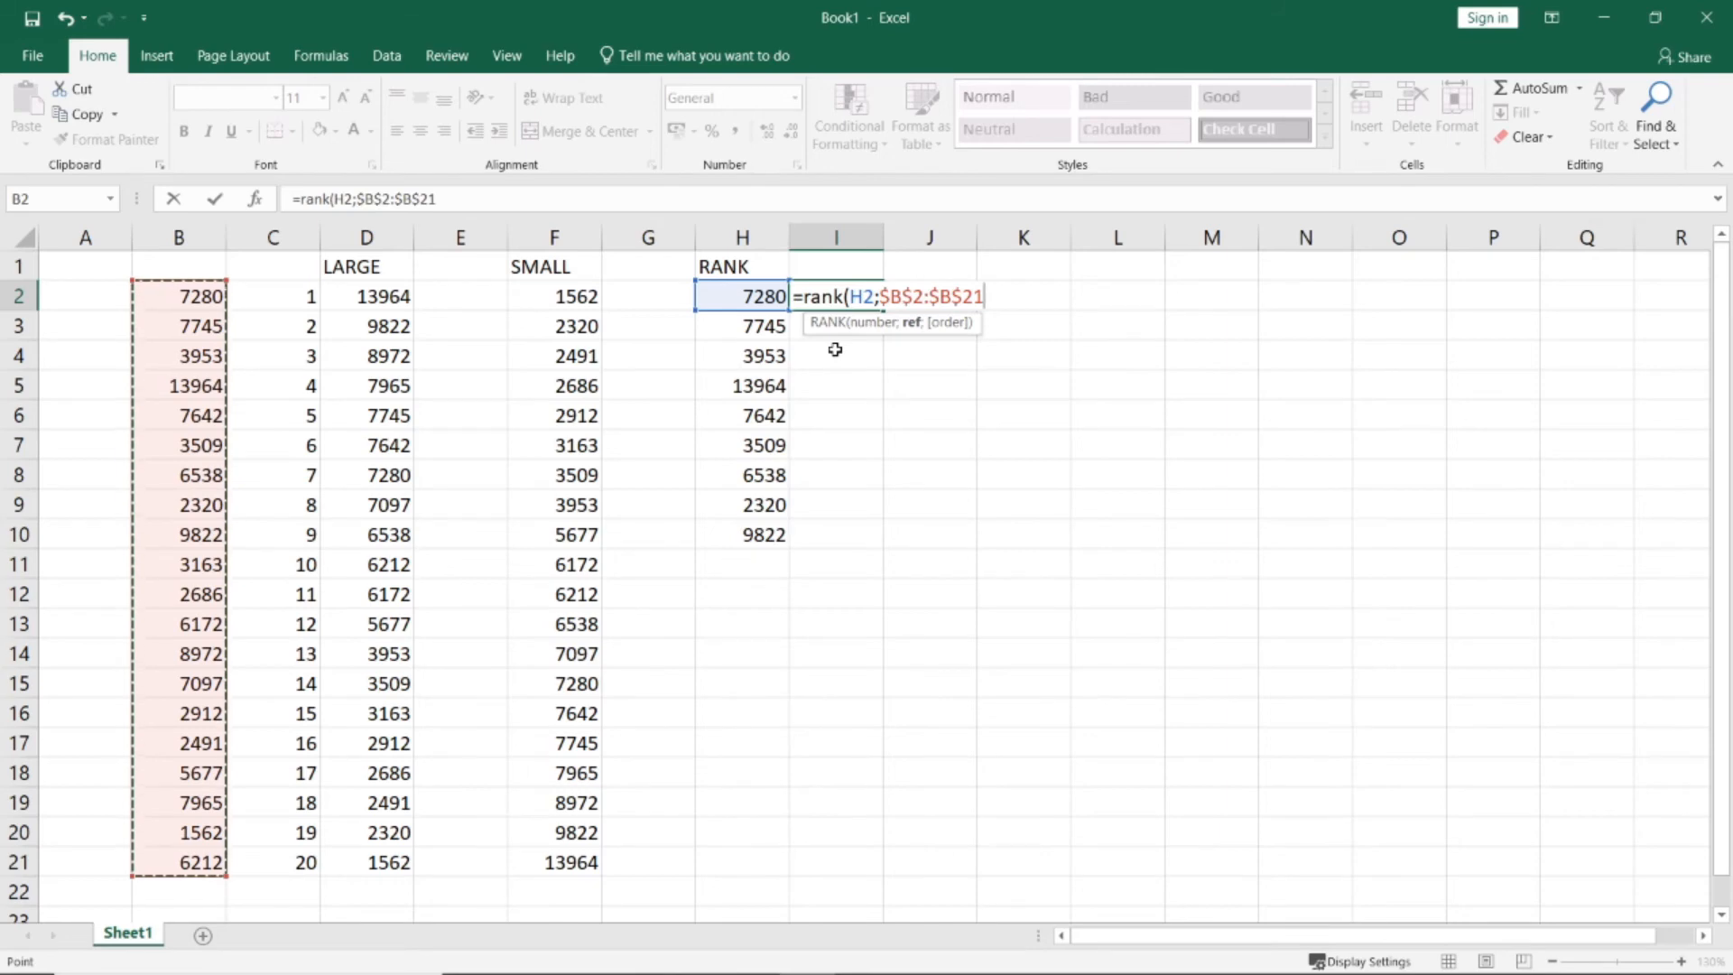
type(";")
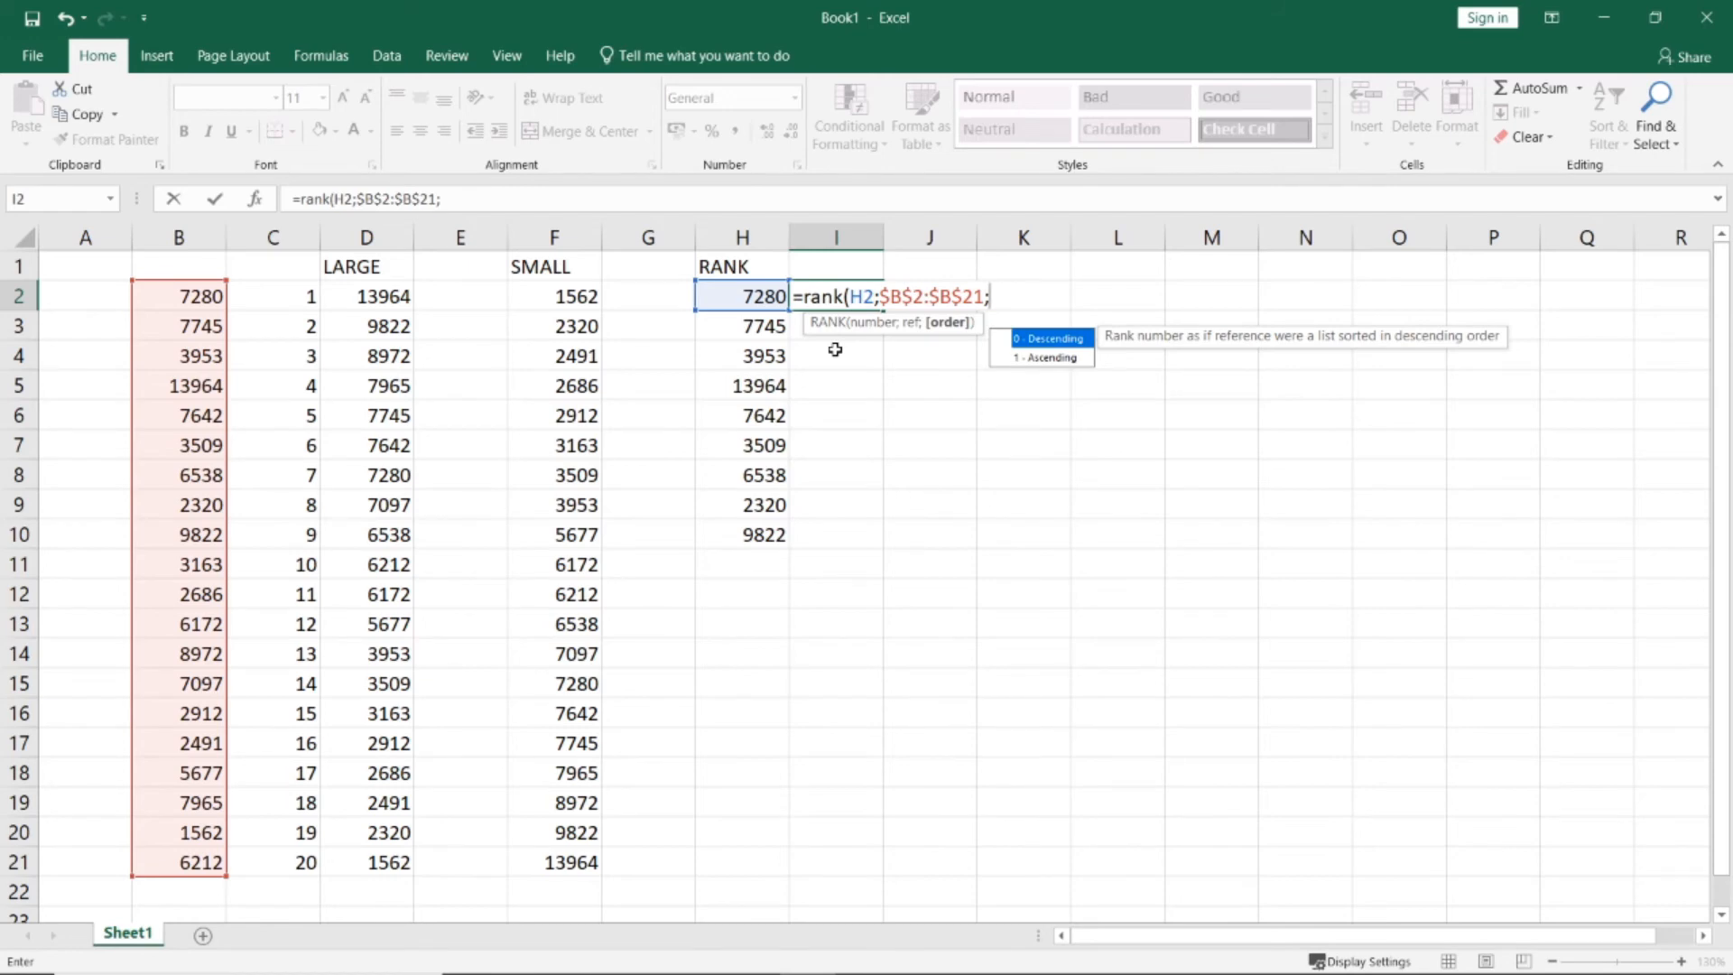
type("0")
key("Return")
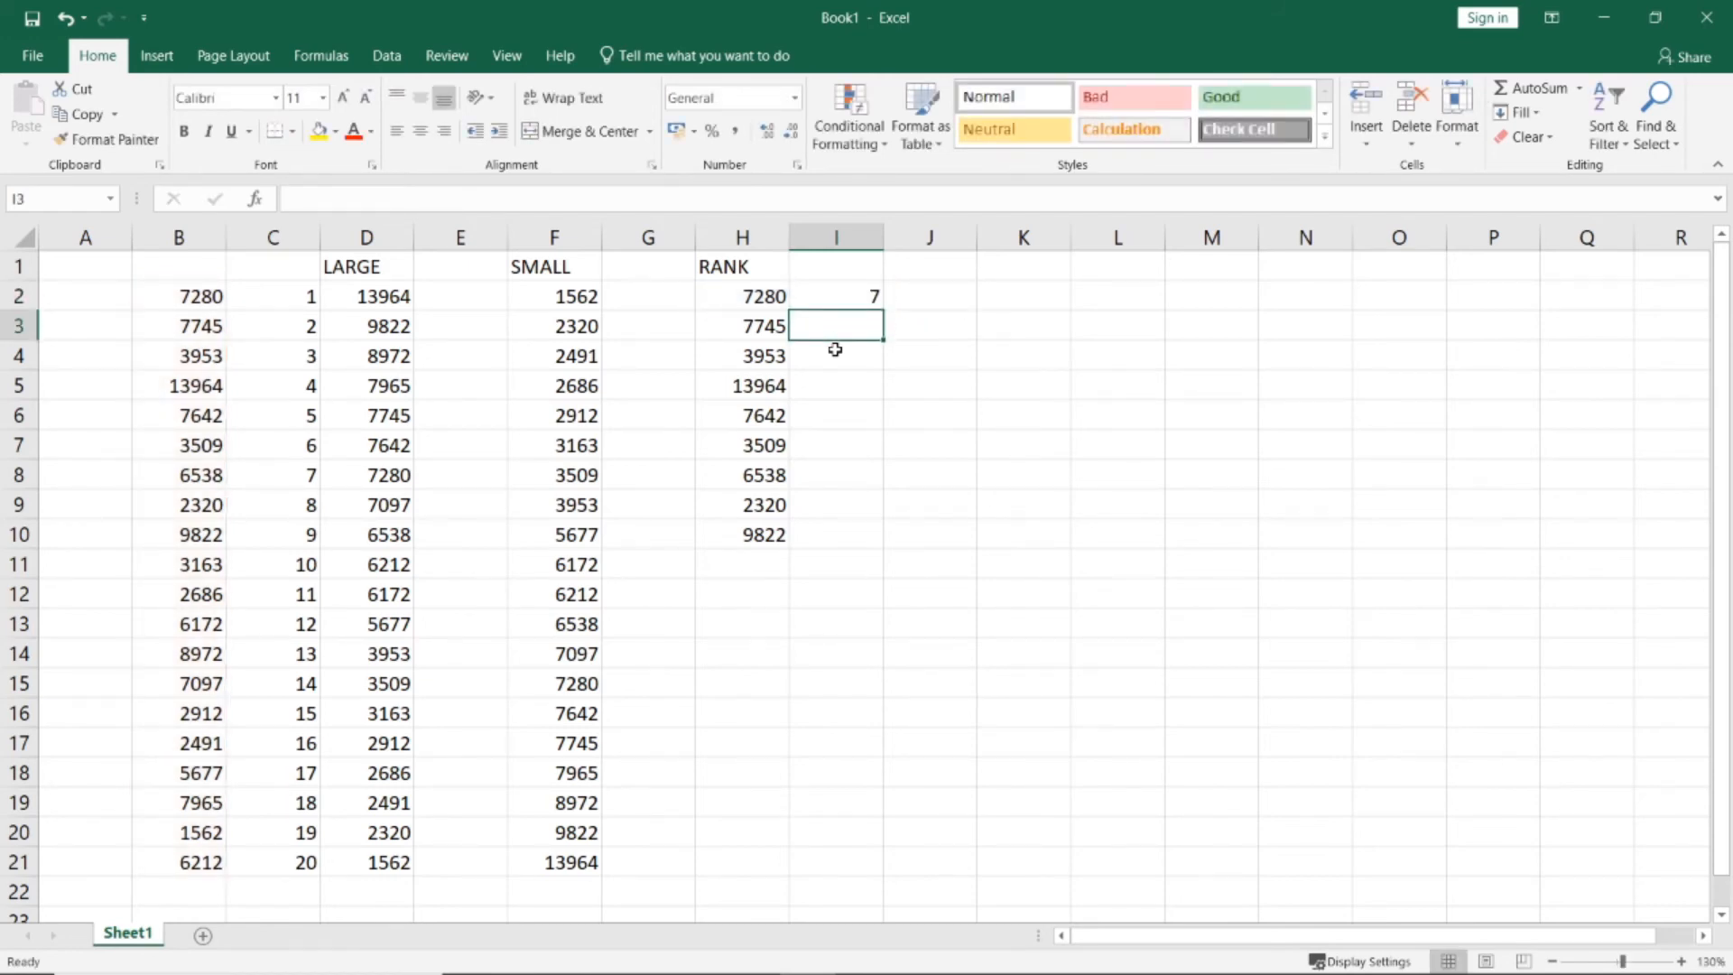
Enter the heading ASC in I1 and DES in J1
key("Up")
key("Left")
key("Left")
key("Left")
key("Left")
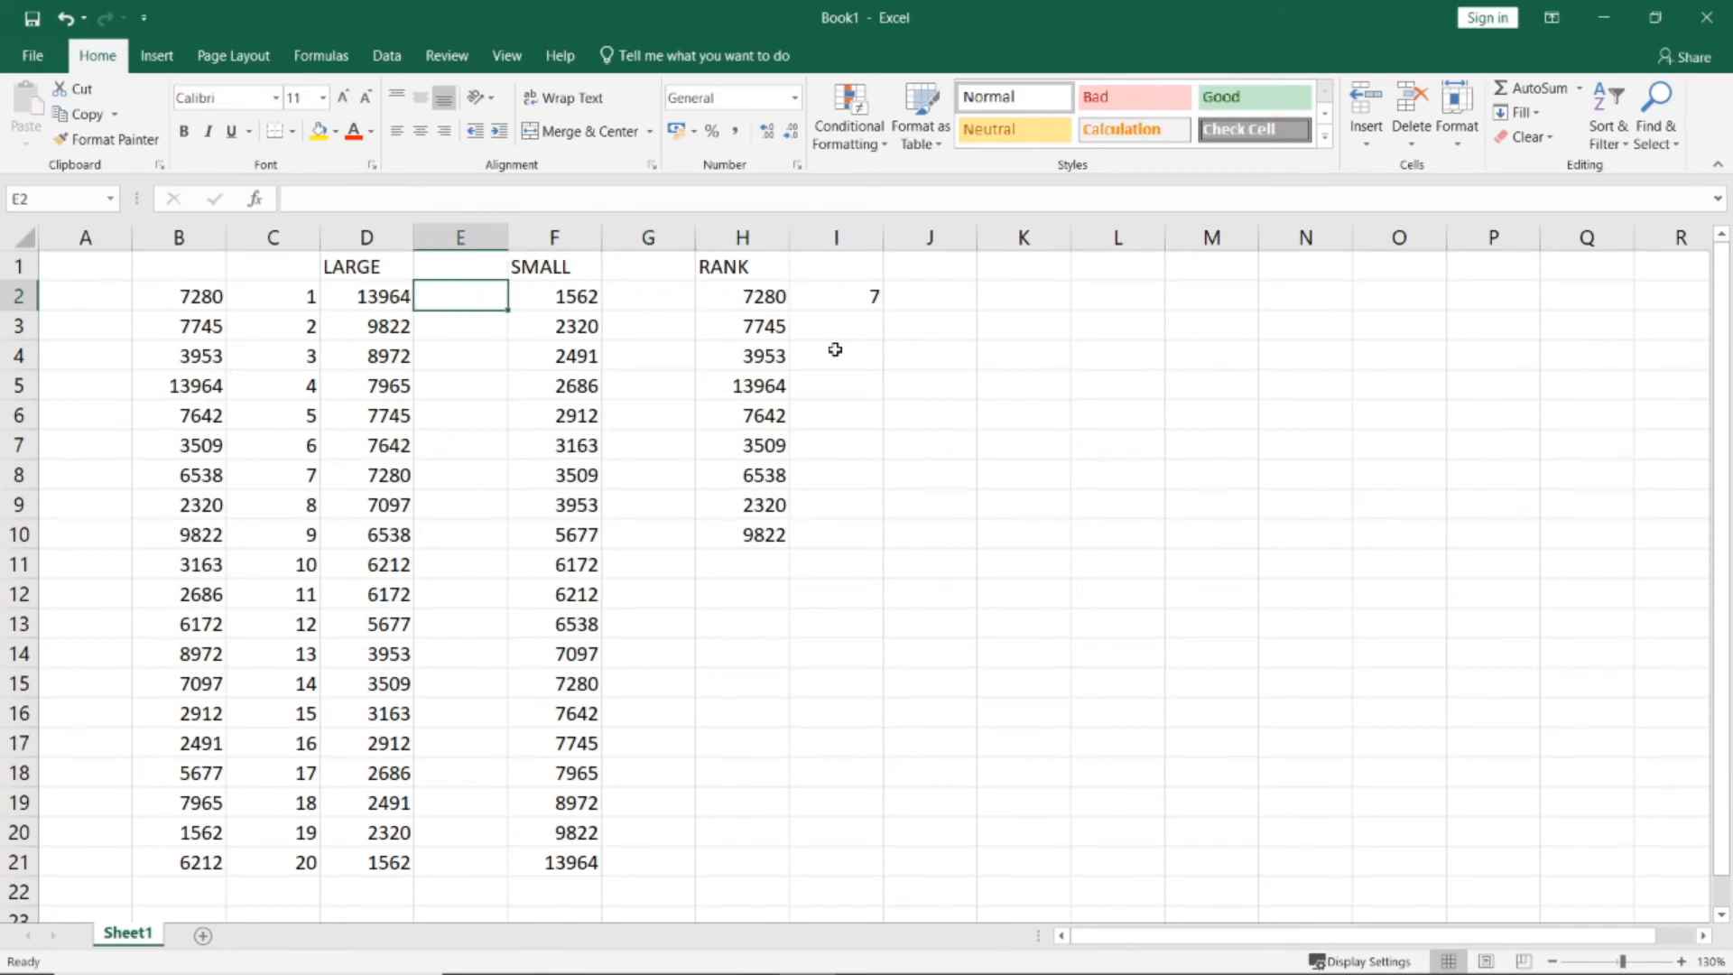
key("Right")
key("Right")
key("Right")
key("Right")
key("Up")
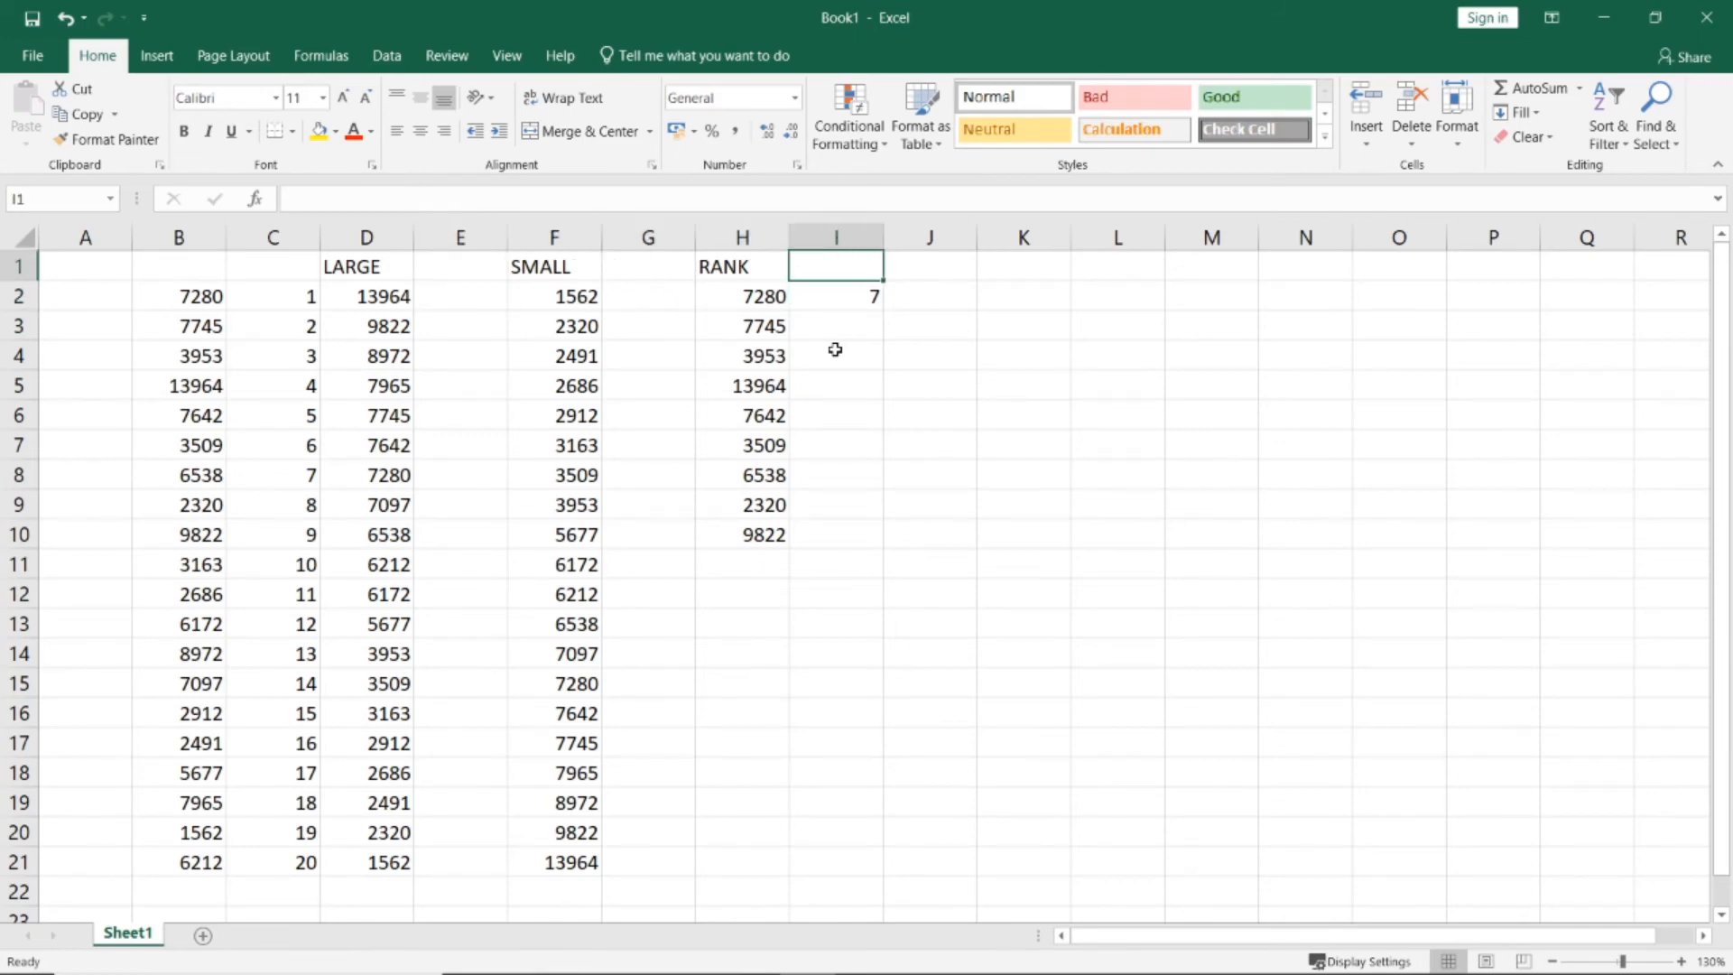
type("ASC")
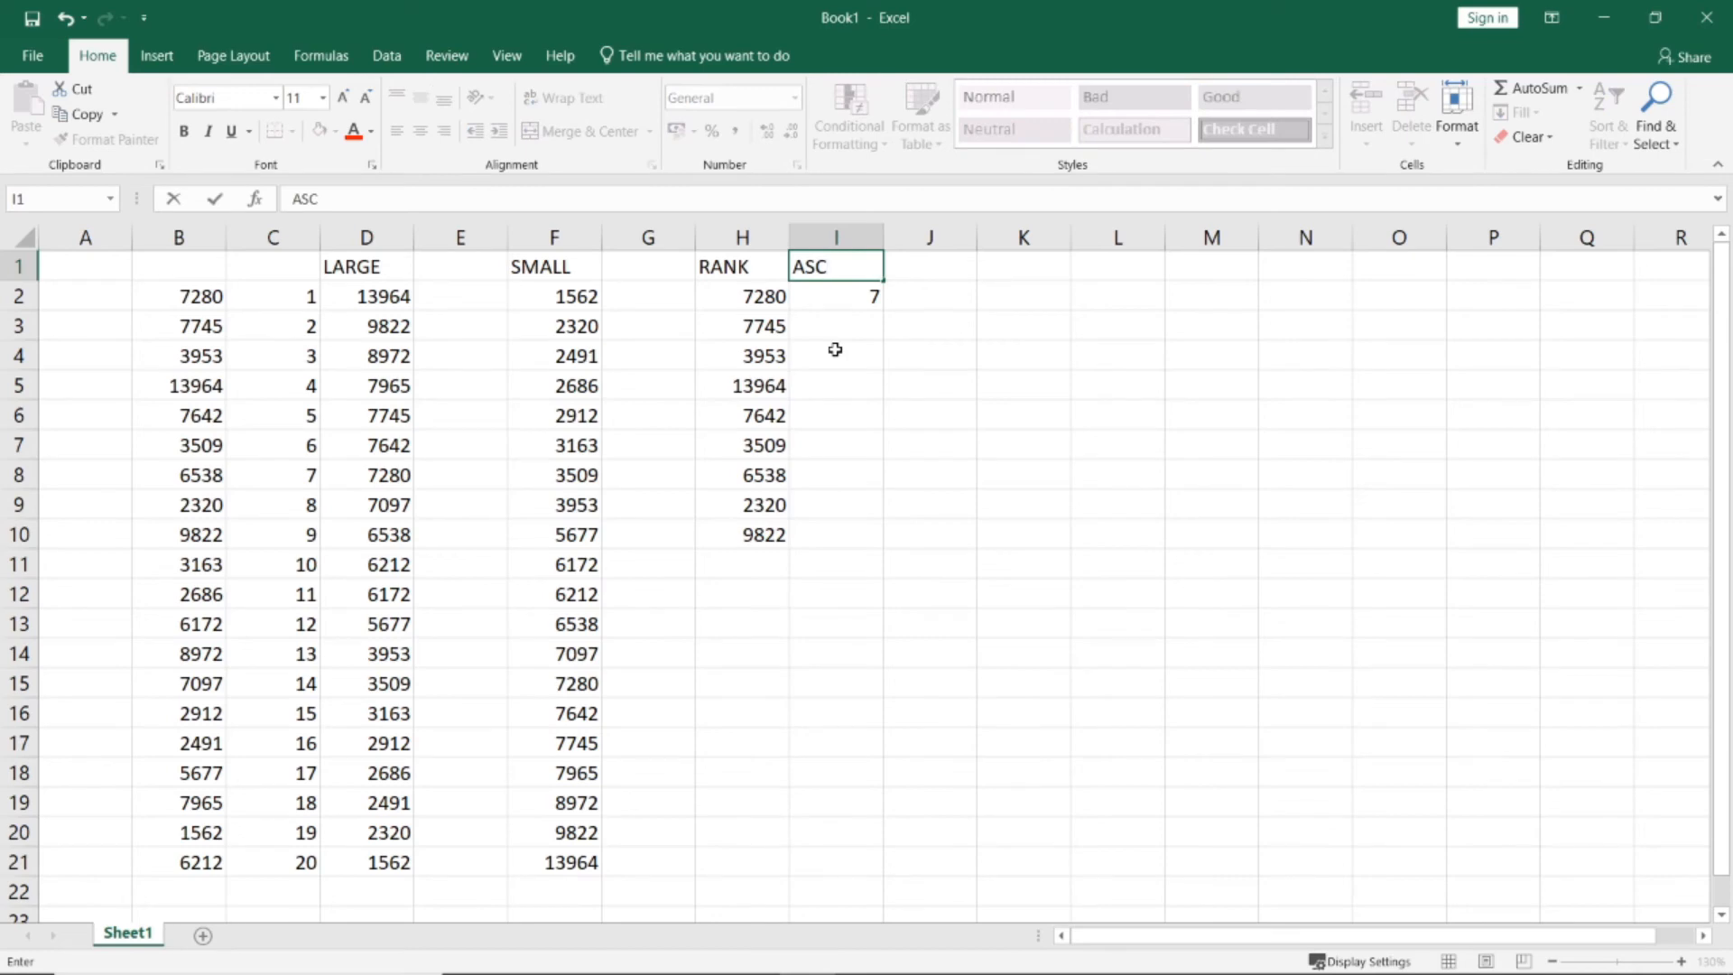
key("Return")
key("Up")
key("Right")
type("DES")
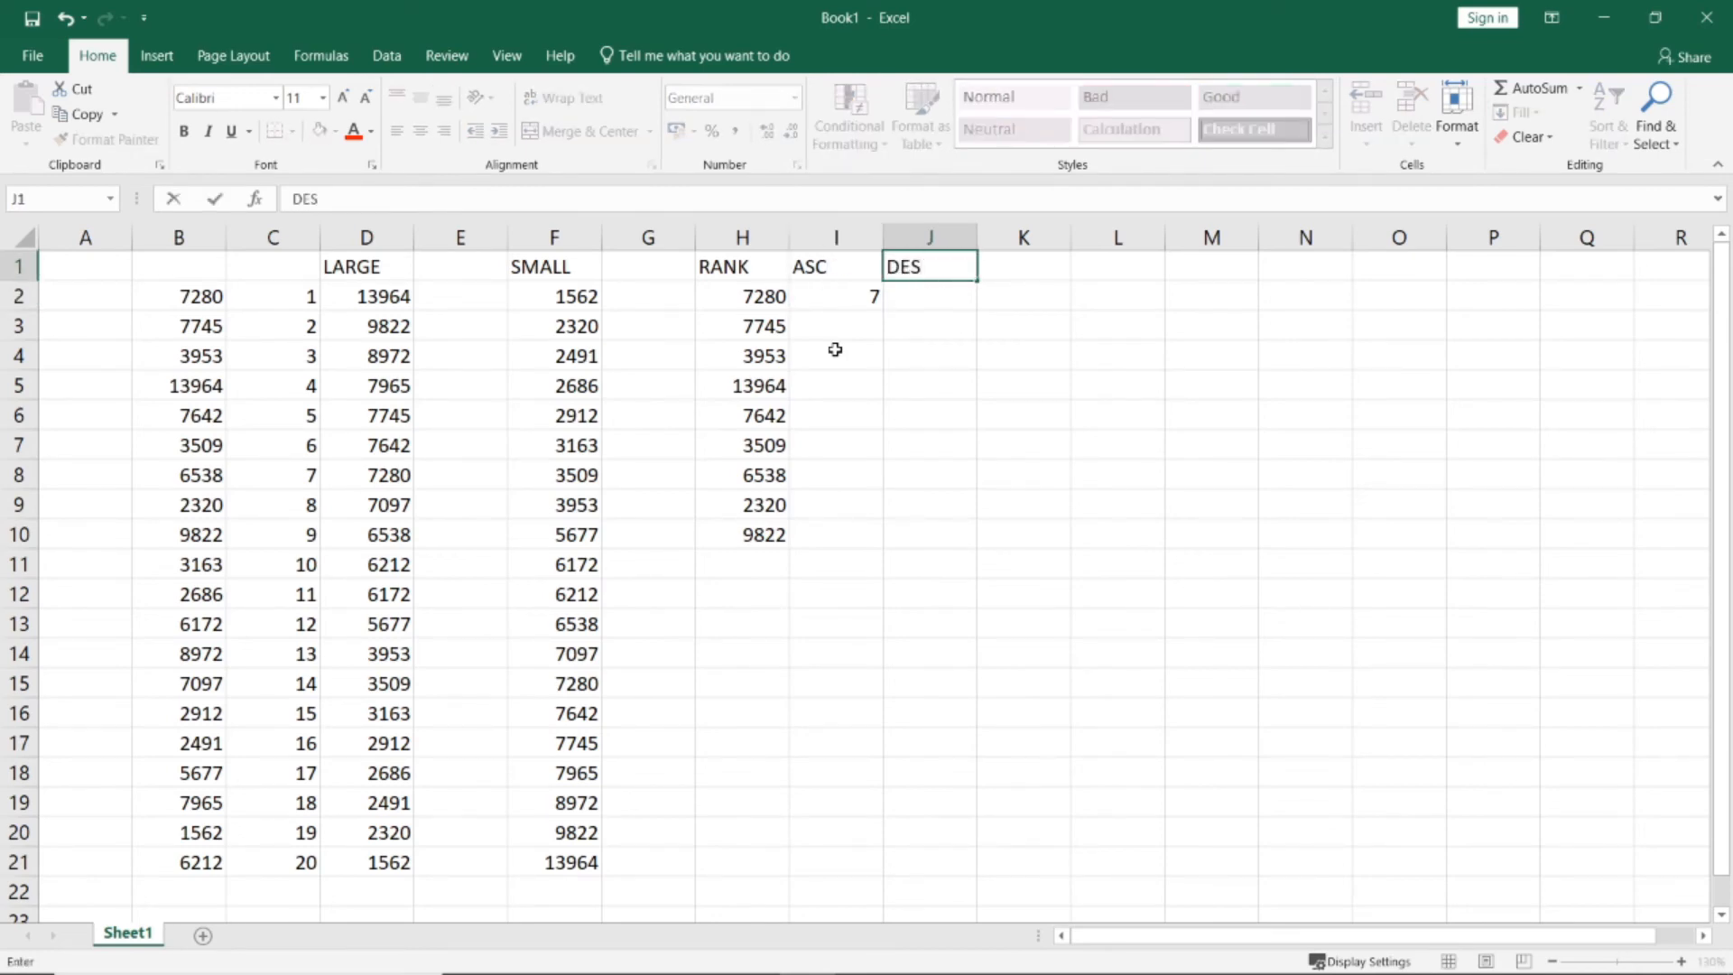
key("Return")
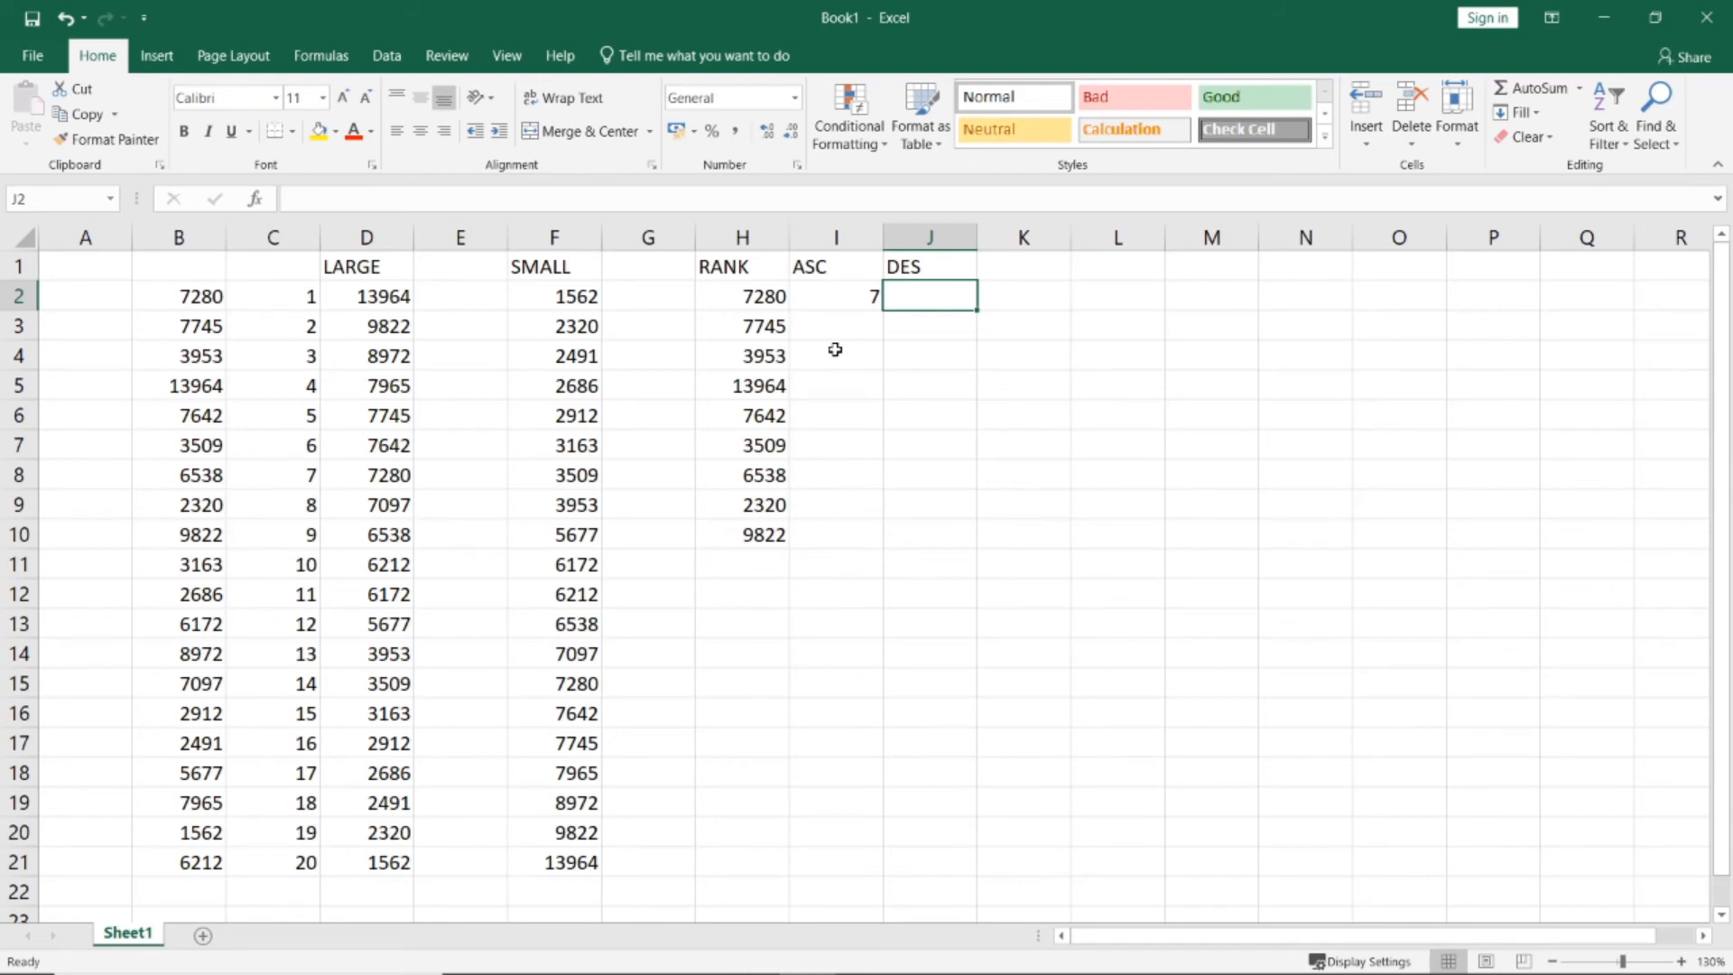
Enter =RANK(H2;$B$2:$B$21;1) in J2 to rank the same number in ascending order
type("=")
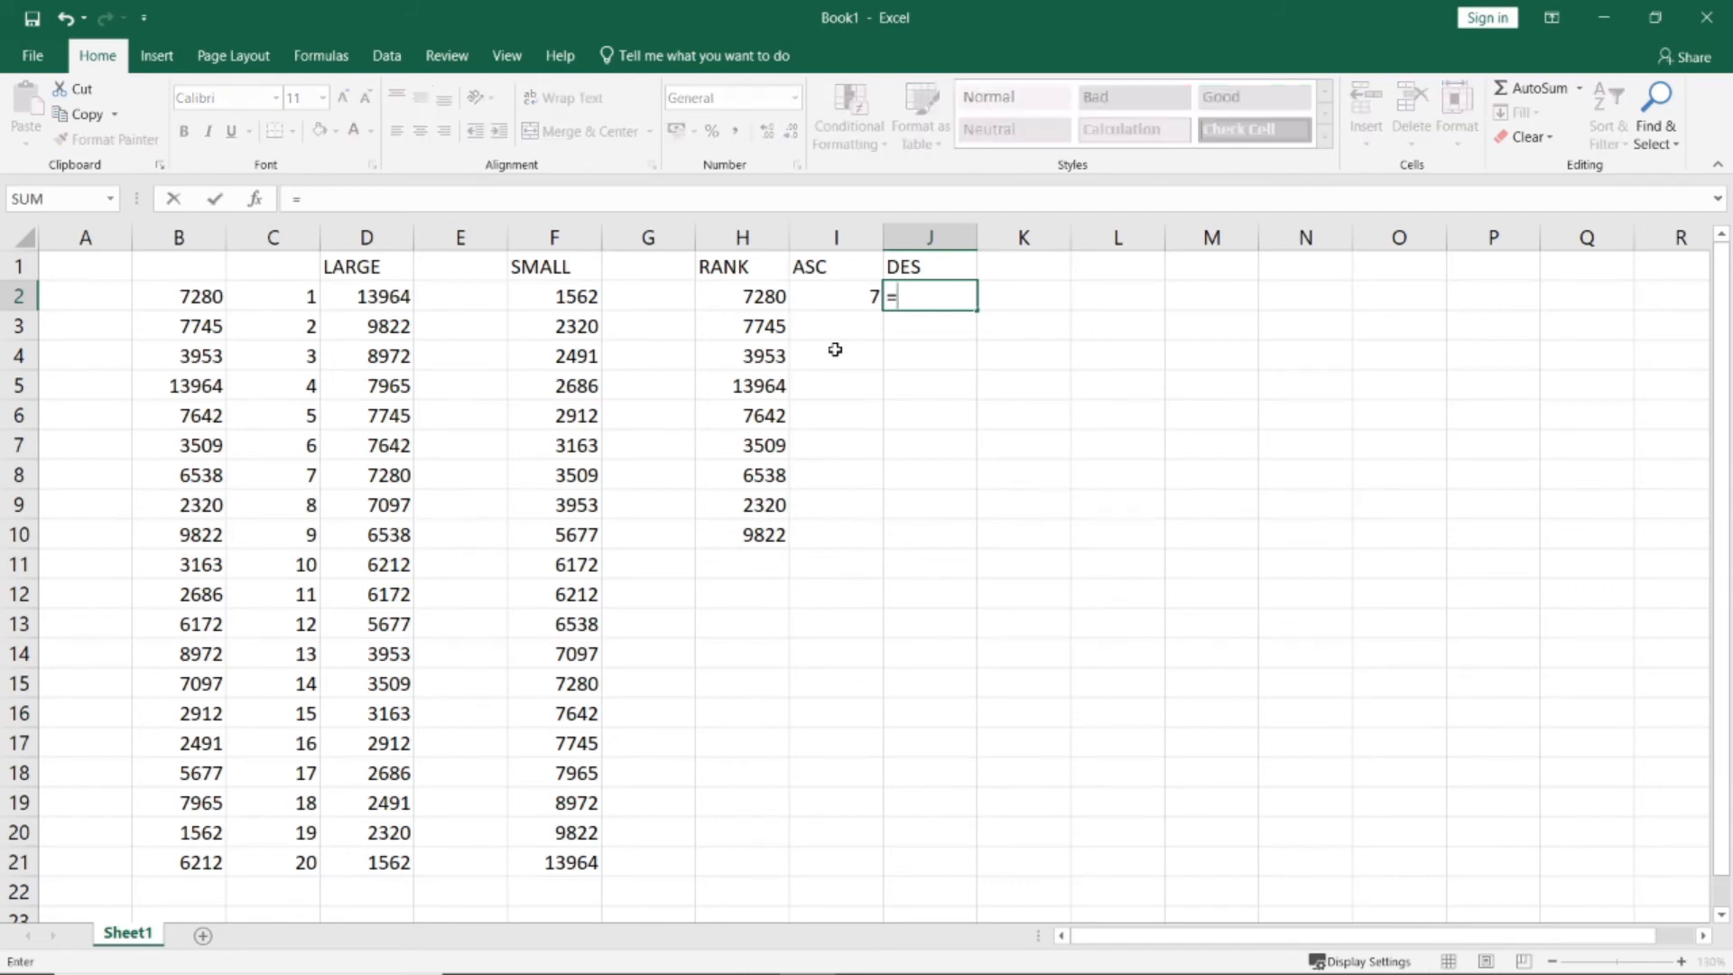
type("rank(")
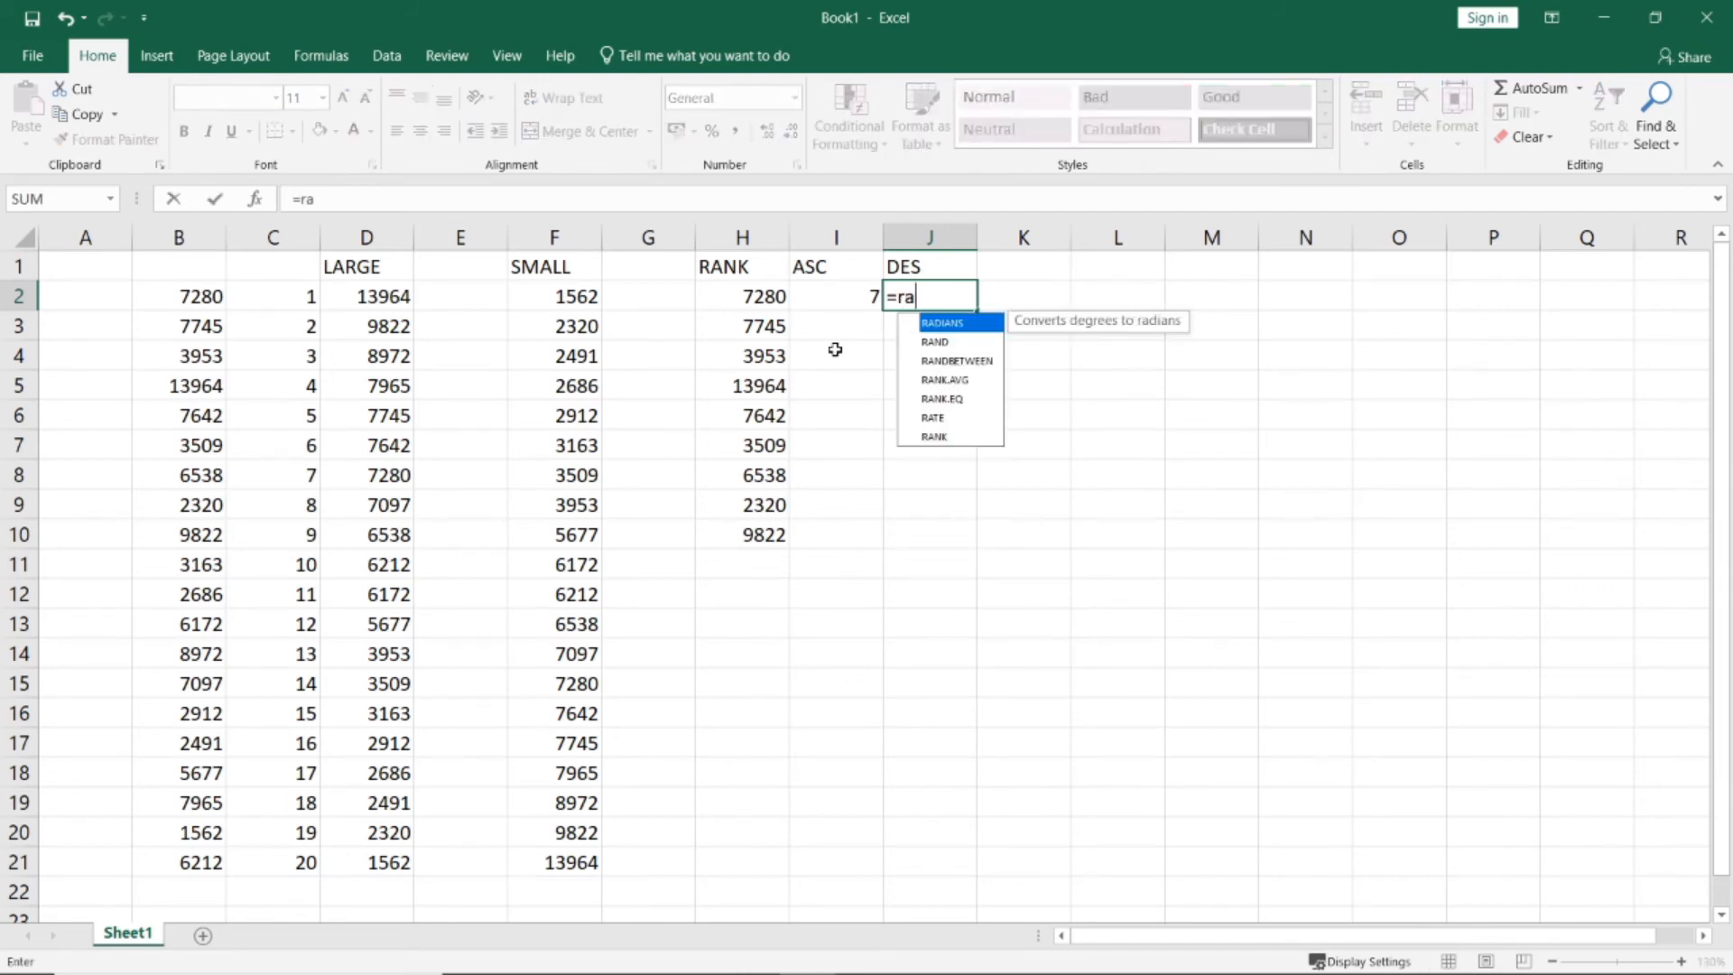
key("Left")
key("Left")
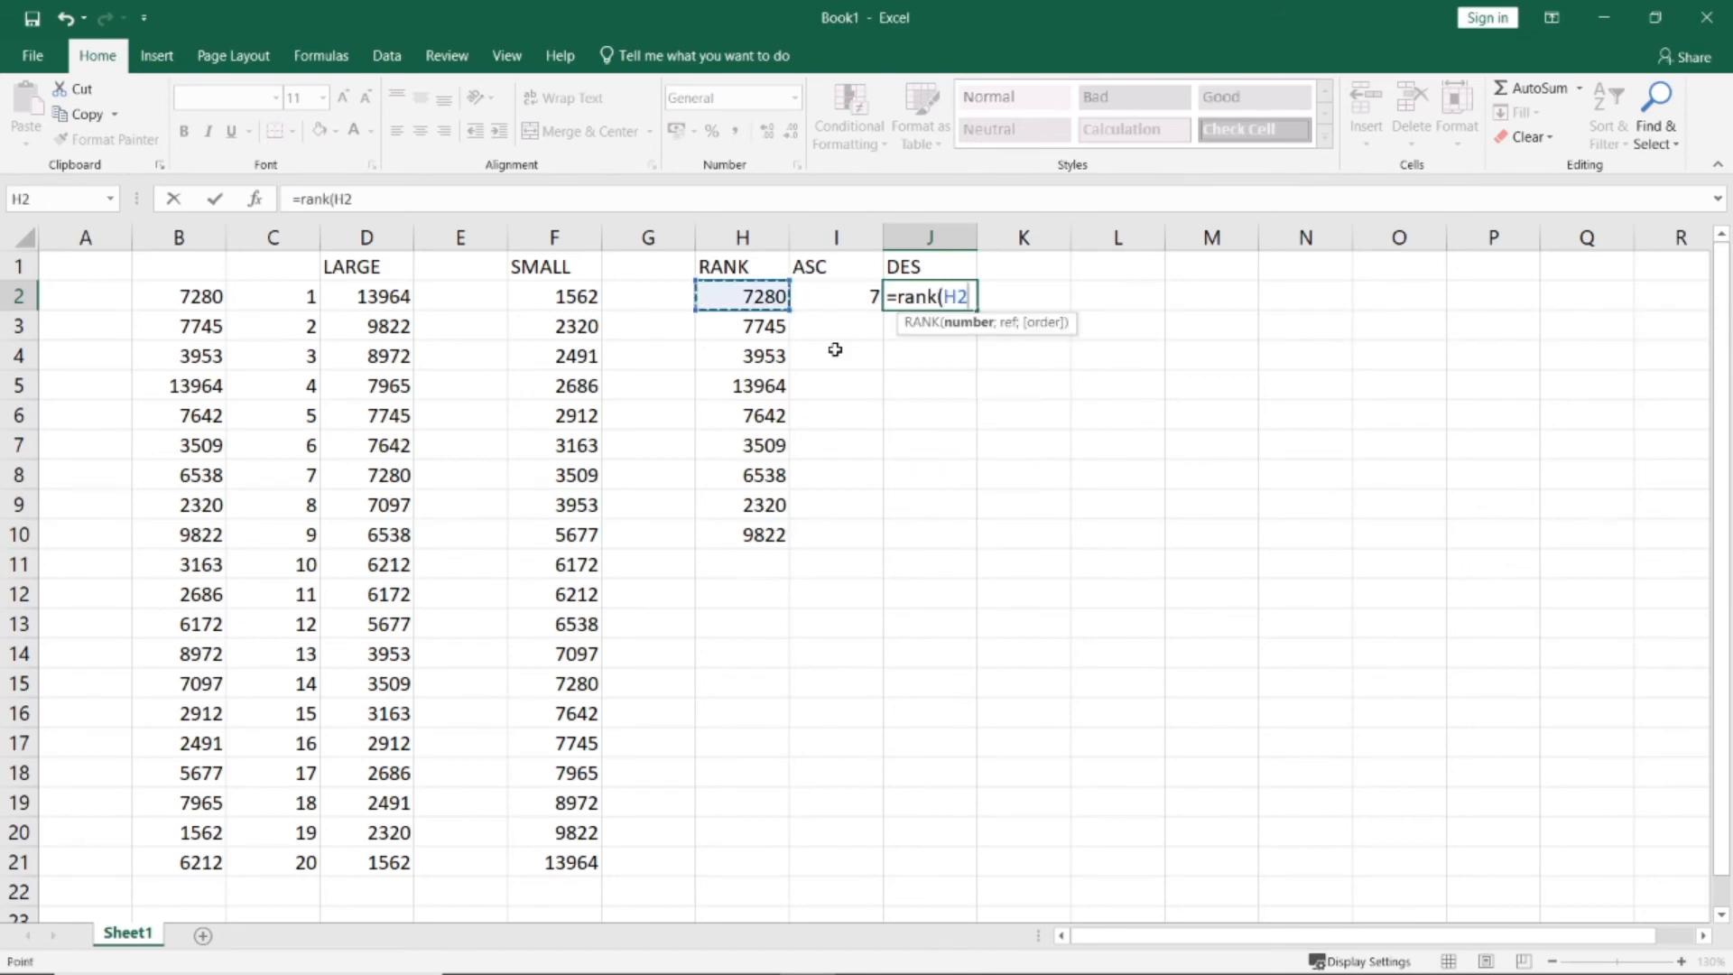
type(";")
key("Left")
key("Left")
key("Left")
key("Left")
key("Left")
key("Left")
key("Left")
key("Left")
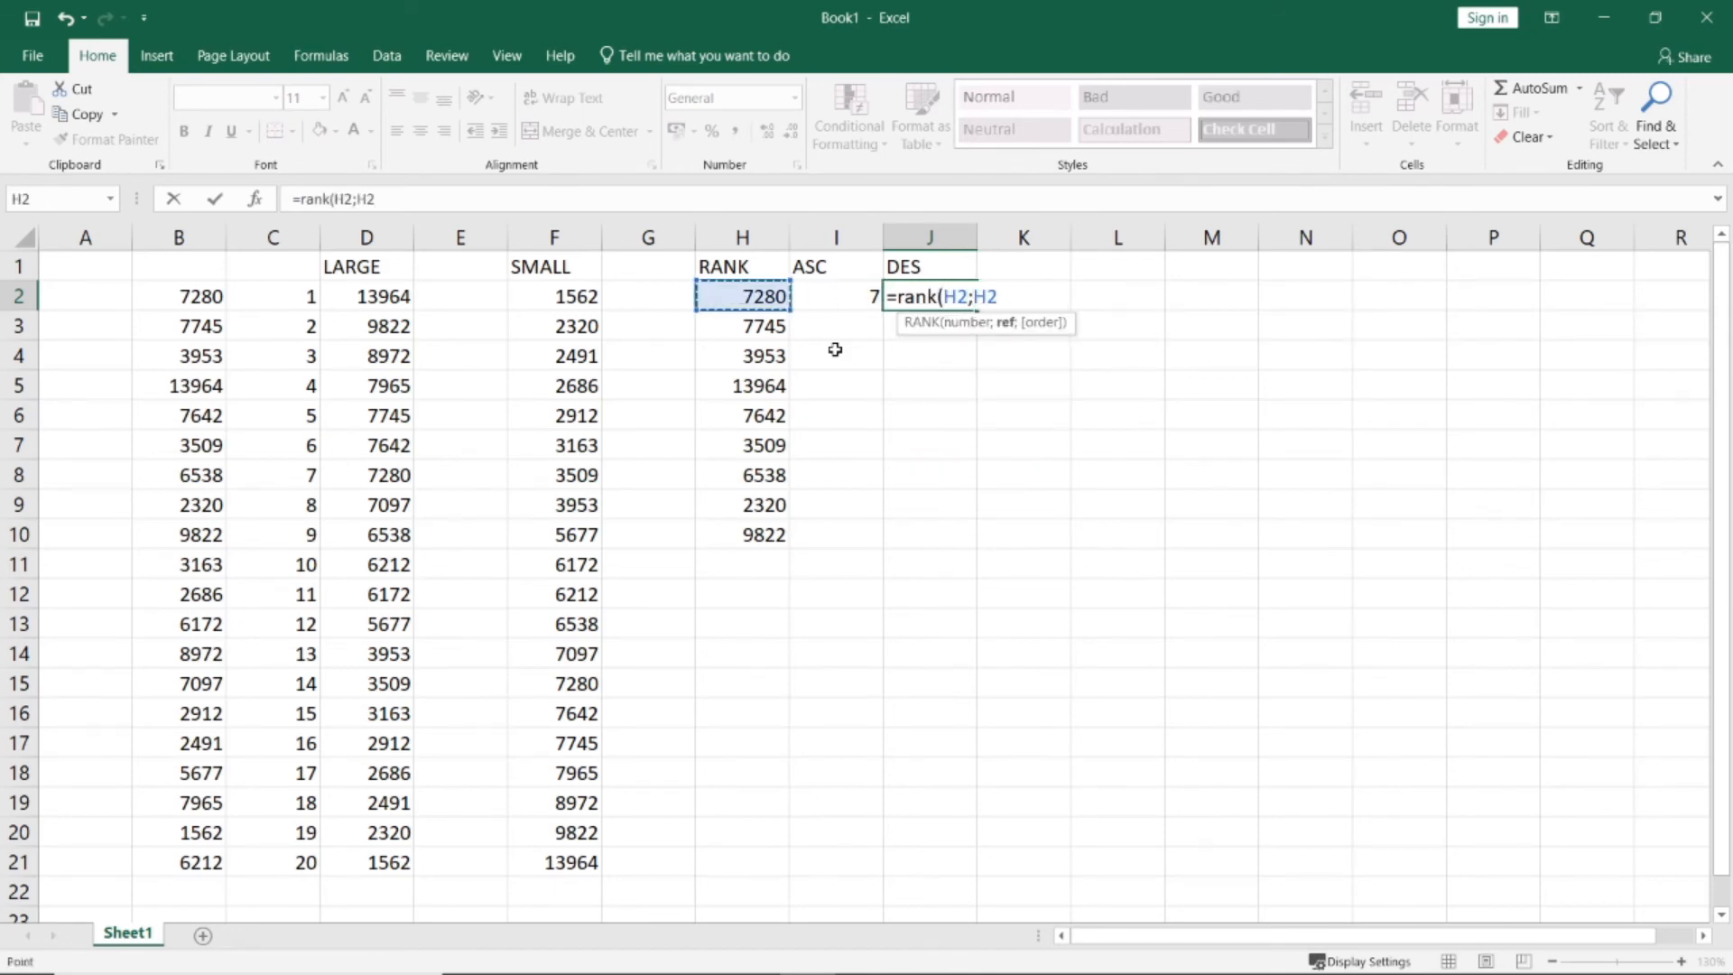
key("shift+Down")
key("shift+Down")
key("shift+Down")
key("shift+Down")
key("shift+Down")
key("shift+Down")
key("shift+Down")
key("shift+Down")
key("shift+Down")
key("shift+Down")
key("shift+Down")
key("shift+Down")
key("shift+Down")
key("shift+Down")
key("shift+Down")
key("shift+Down")
key("shift+Down")
key("shift+Down")
key("shift+Down")
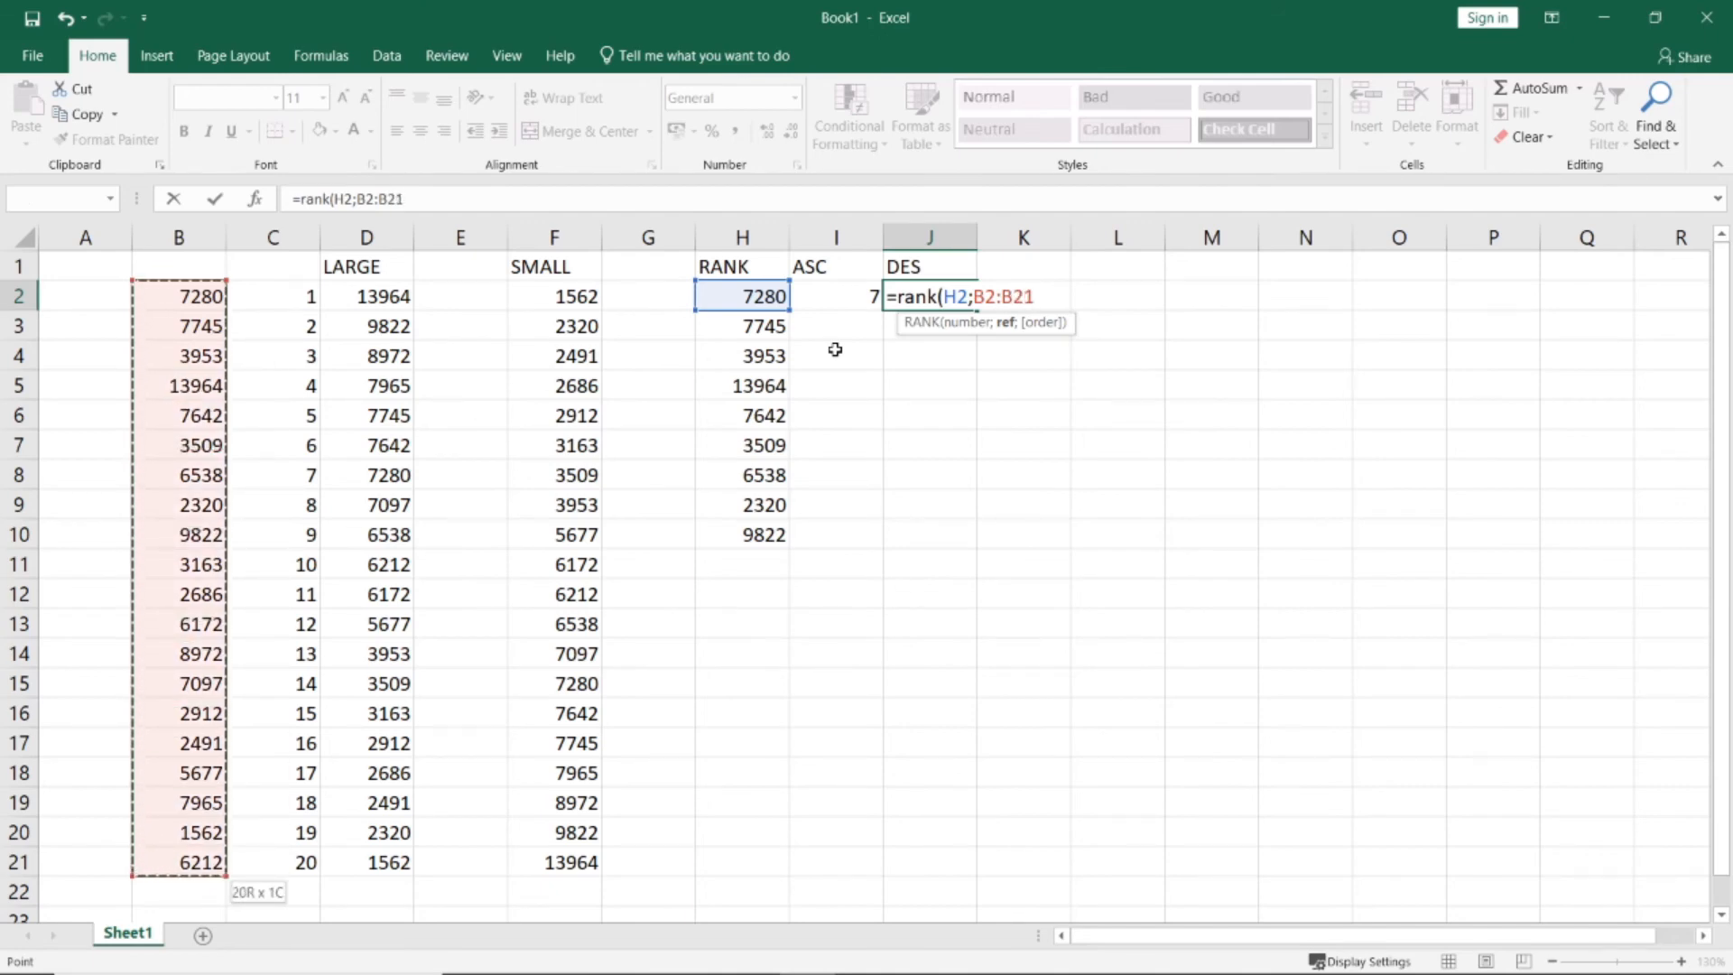
key("F4")
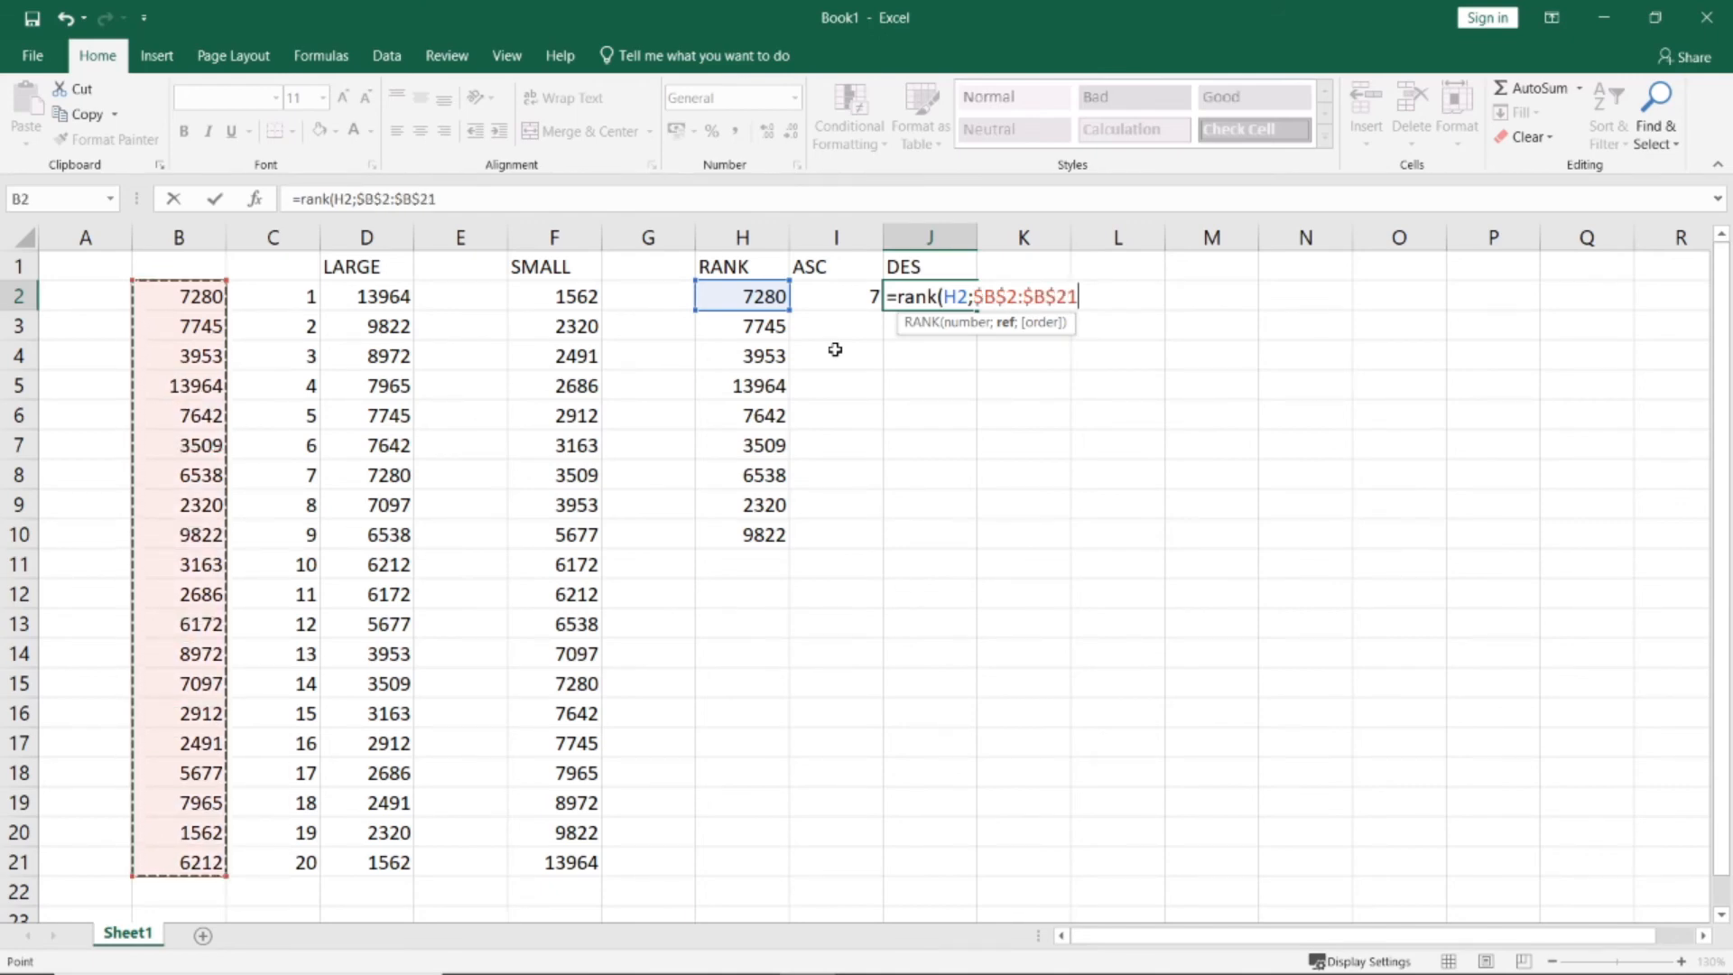
type(";1")
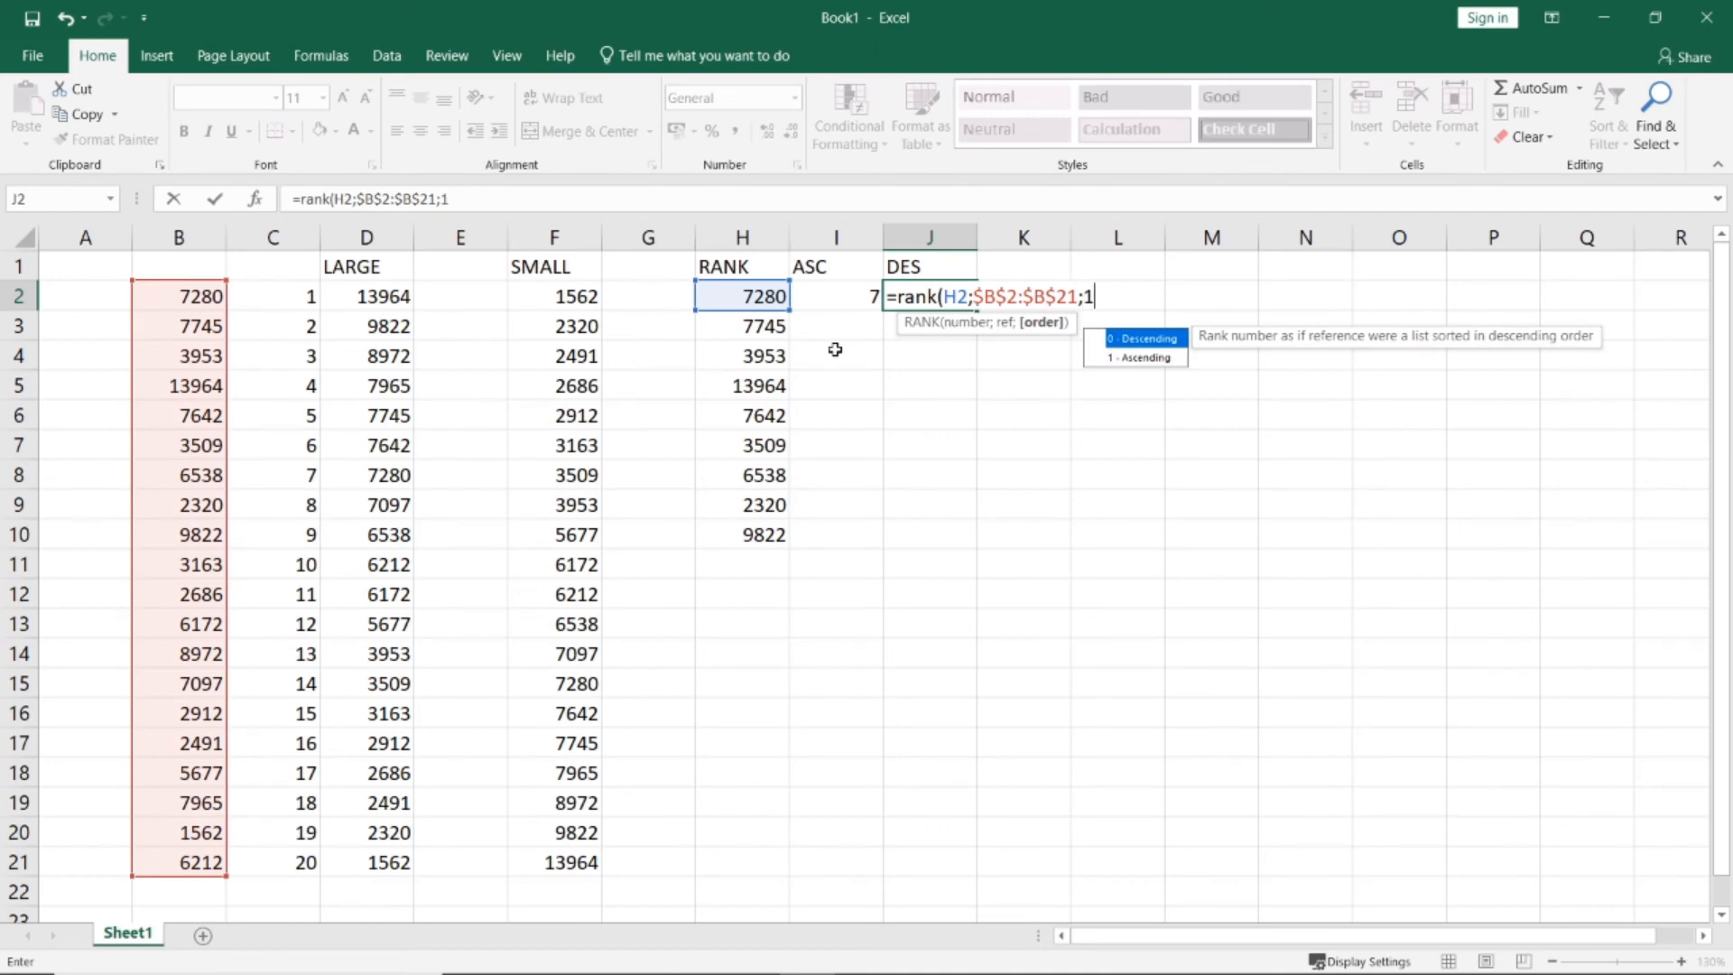
type(")")
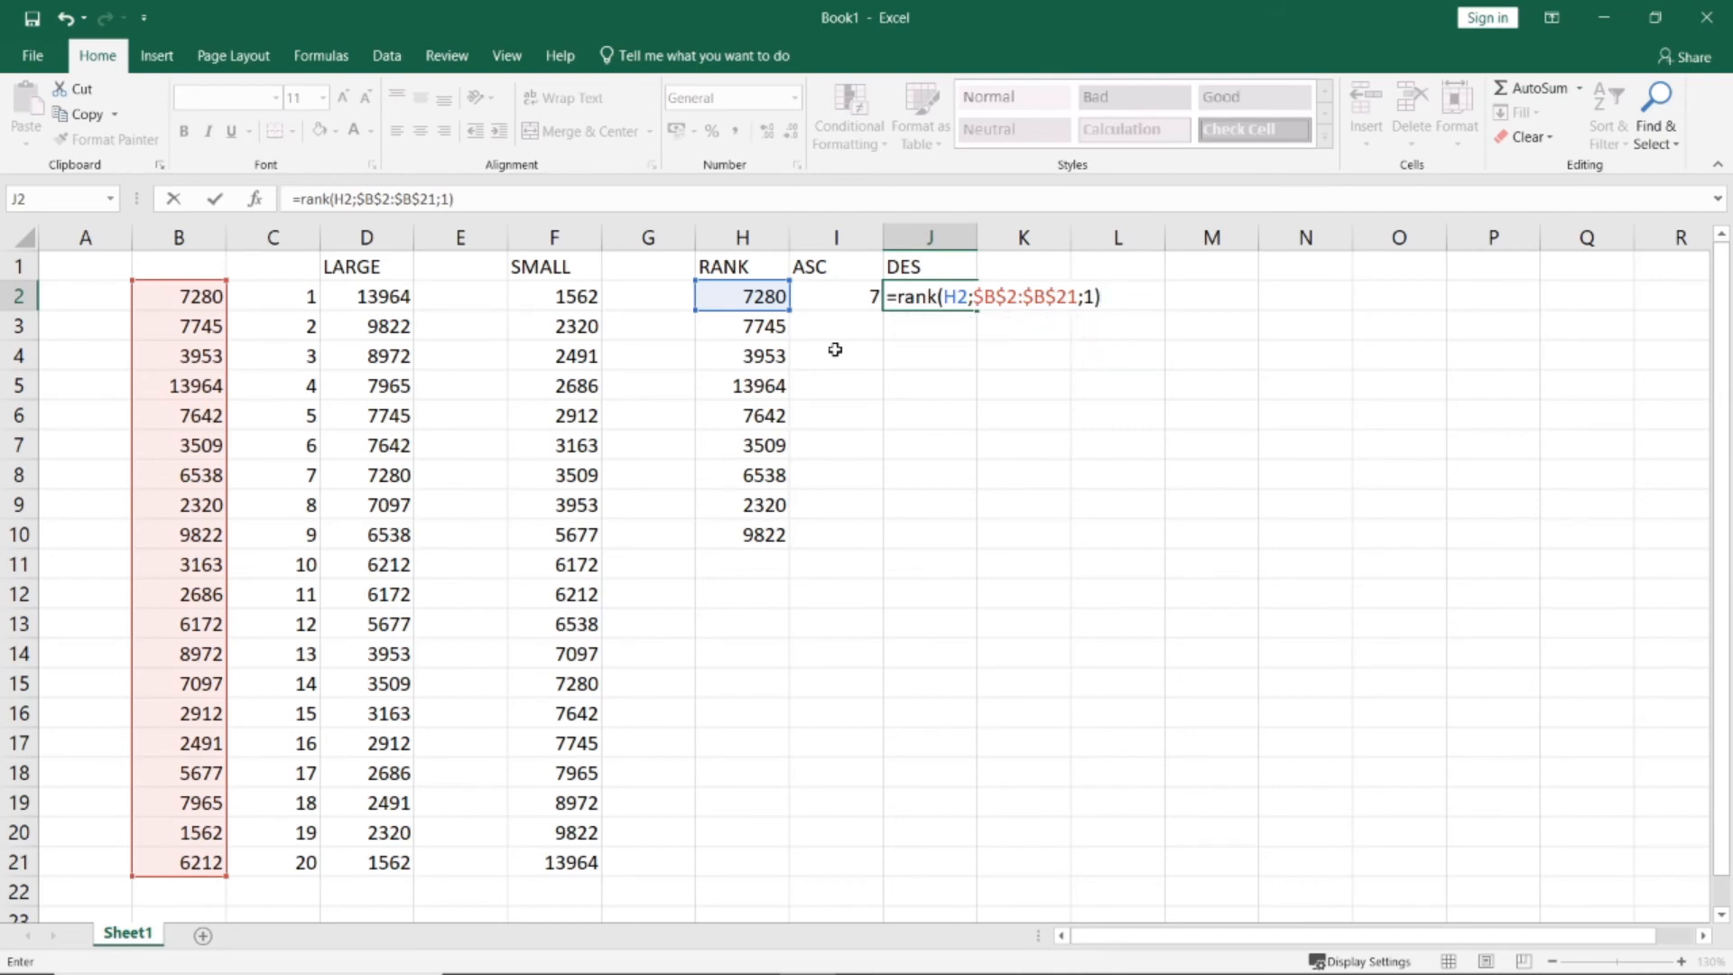
key("ctrl+Return")
Replace the headings above the two rank formulas with Des in I1 and Asc in J1
key("Left")
key("Up")
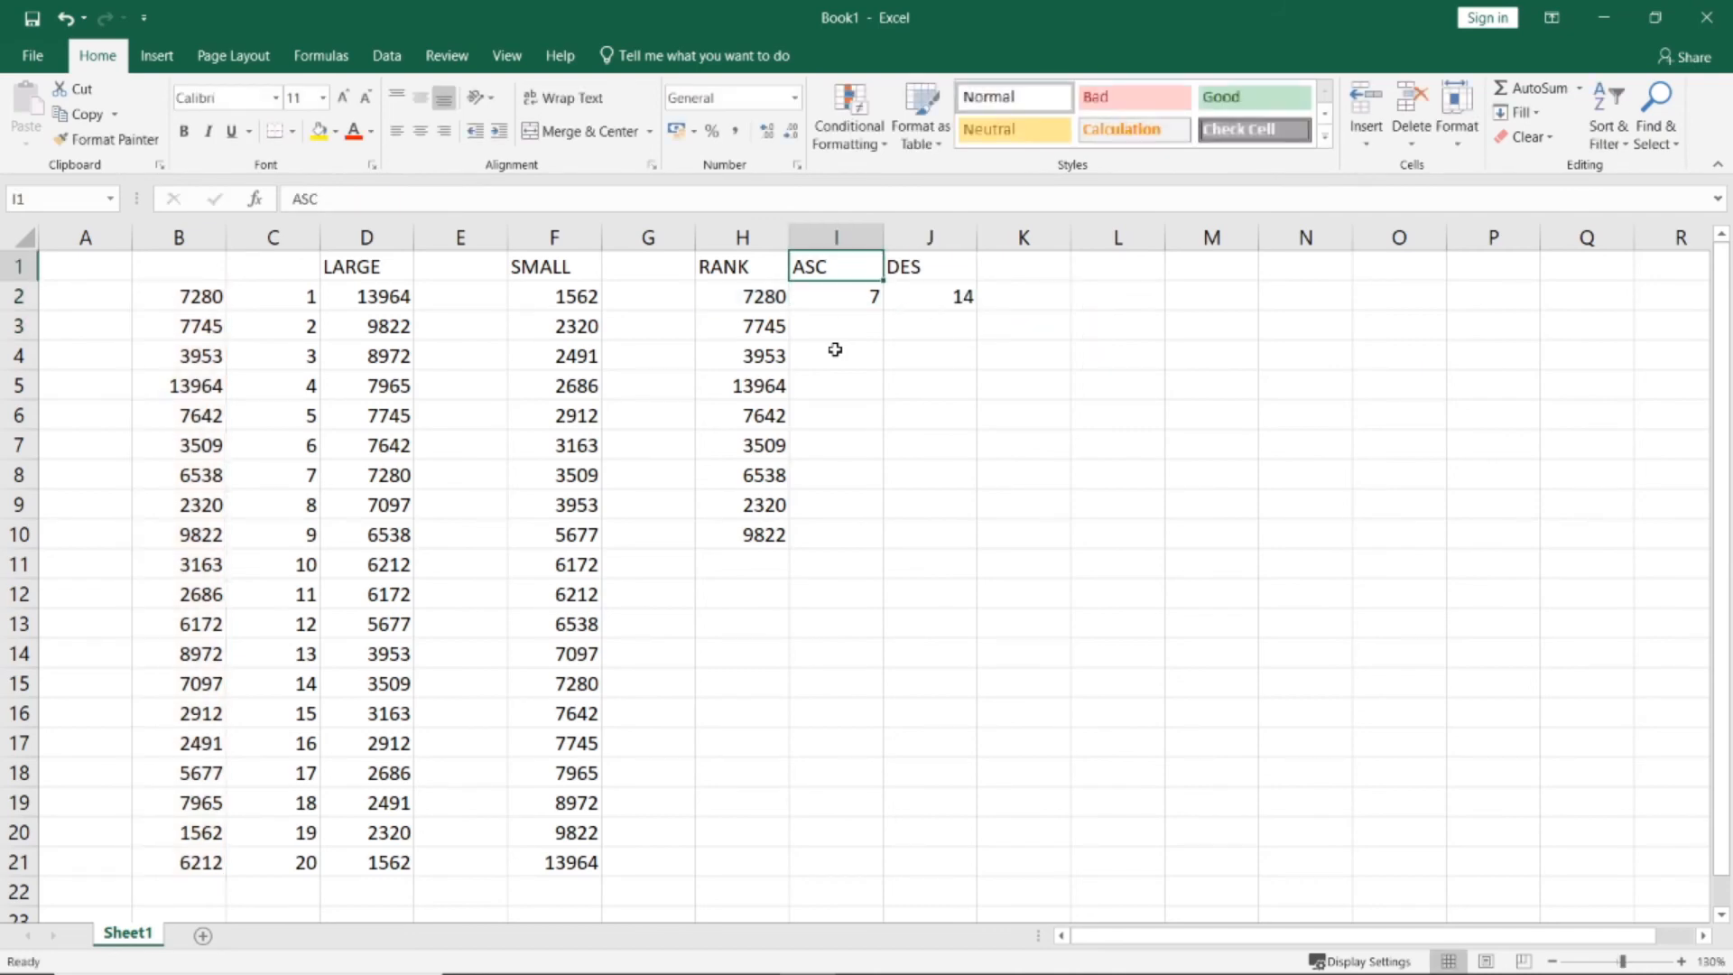
type("Des")
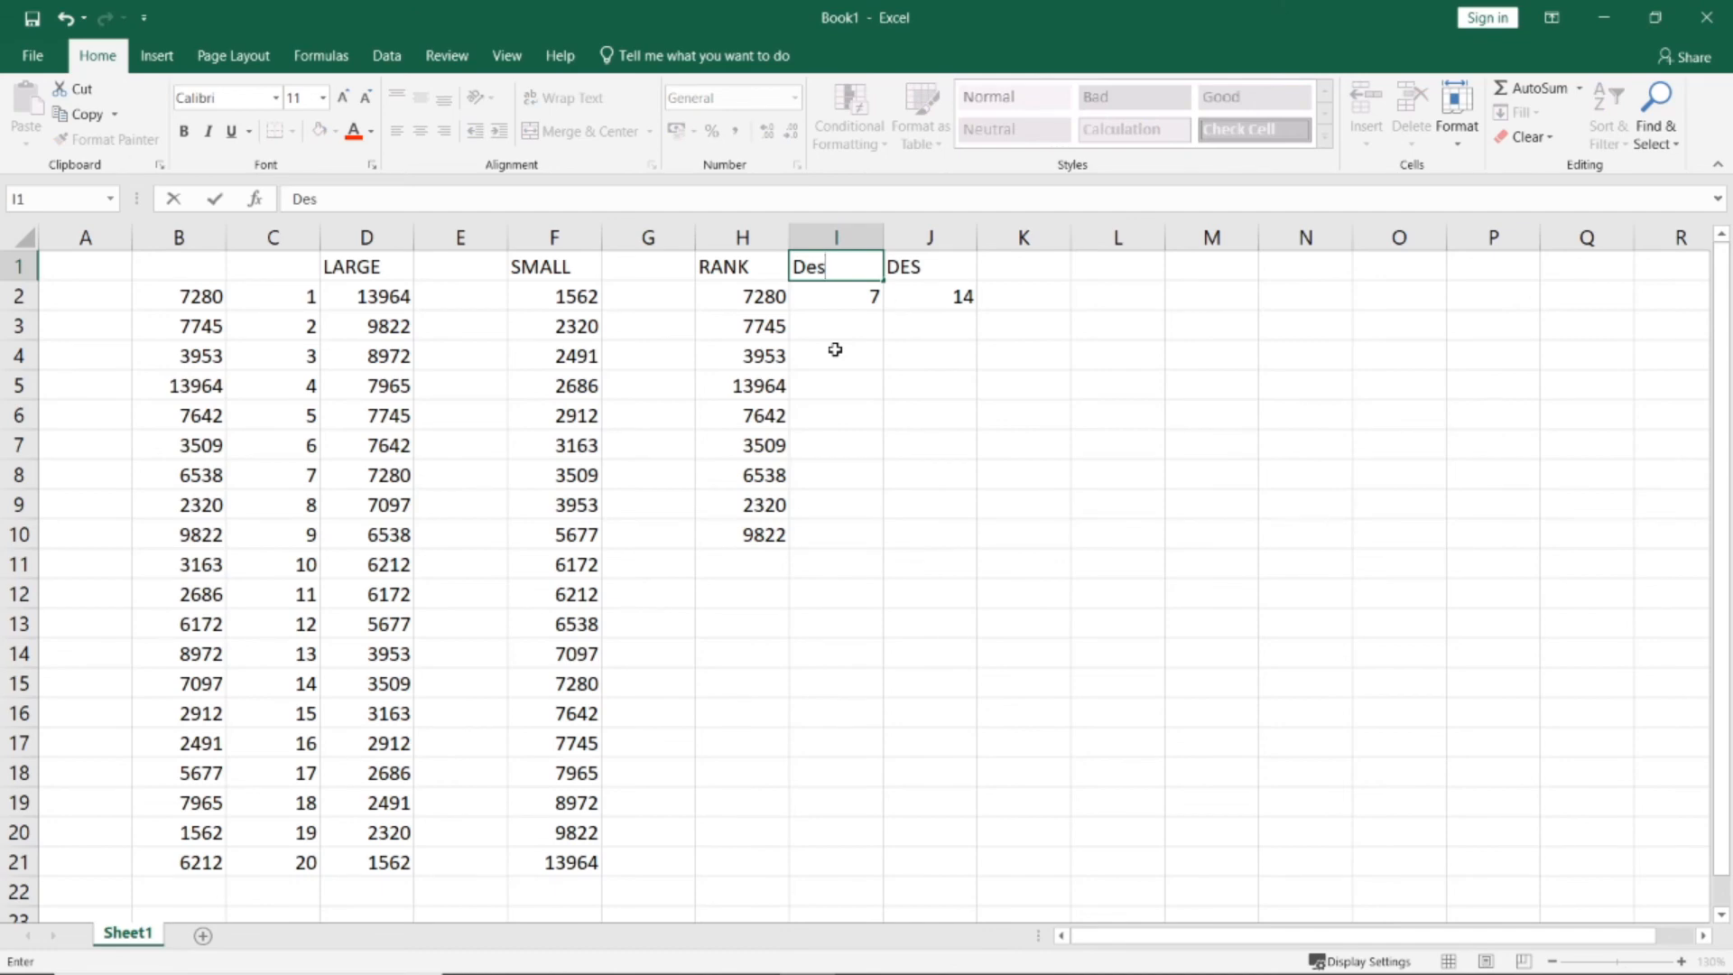
key("Right")
type("Asc")
key("Return")
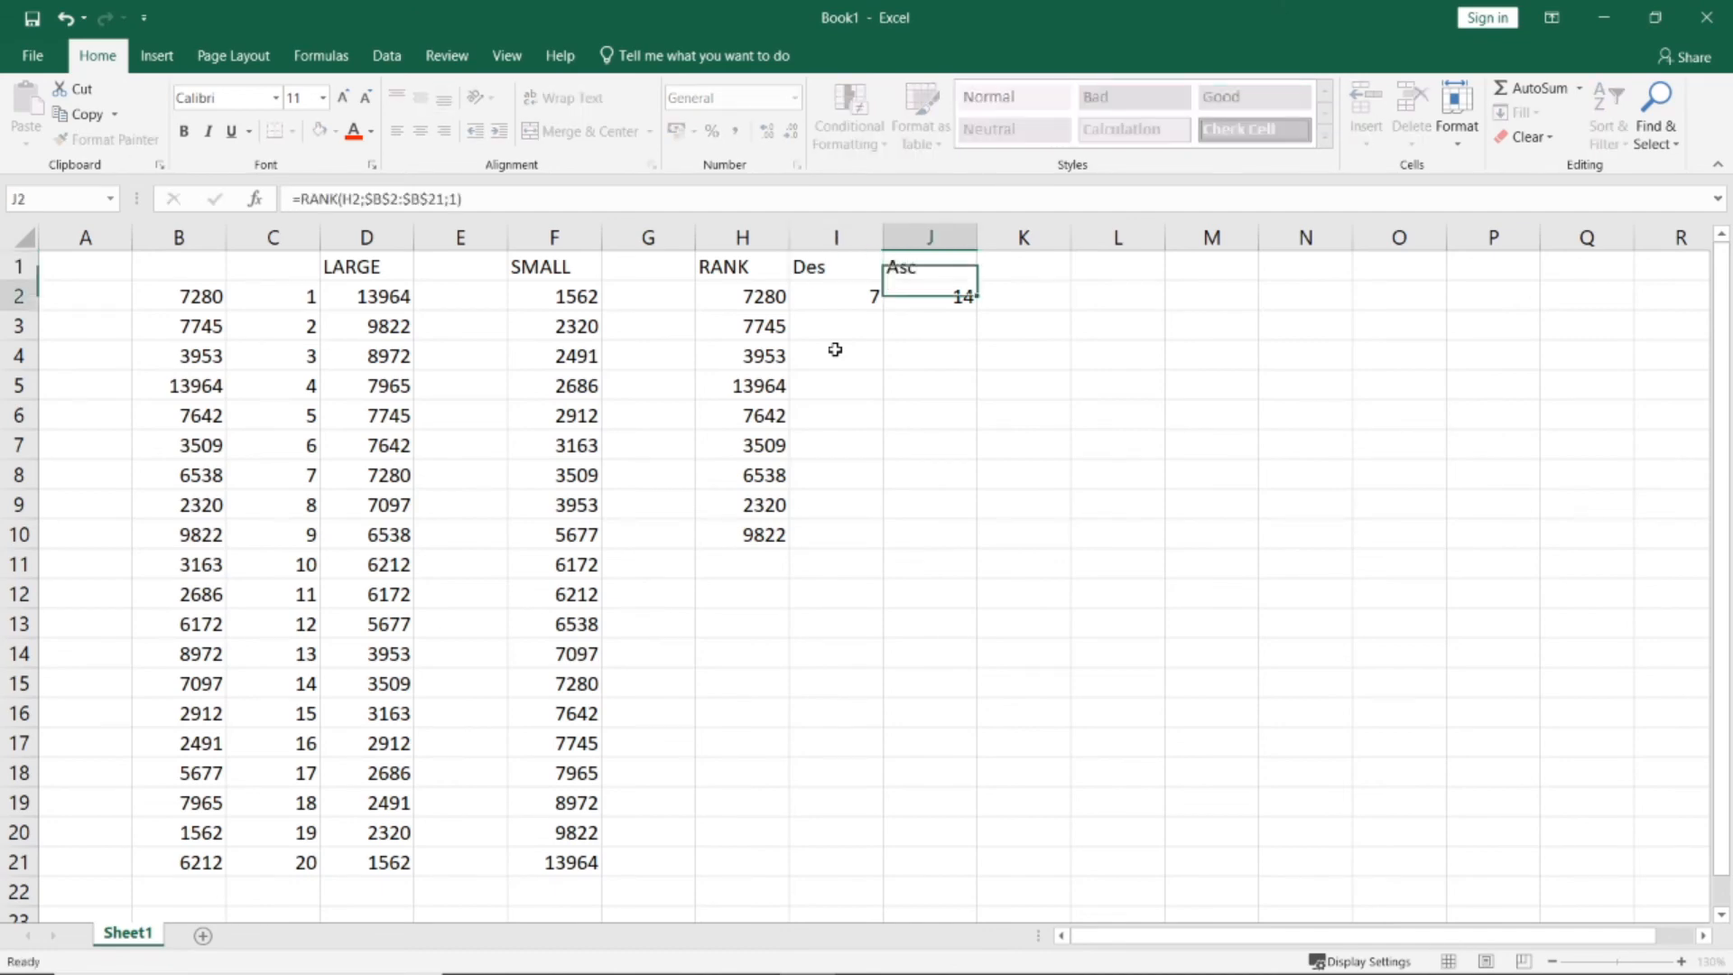
key("Left")
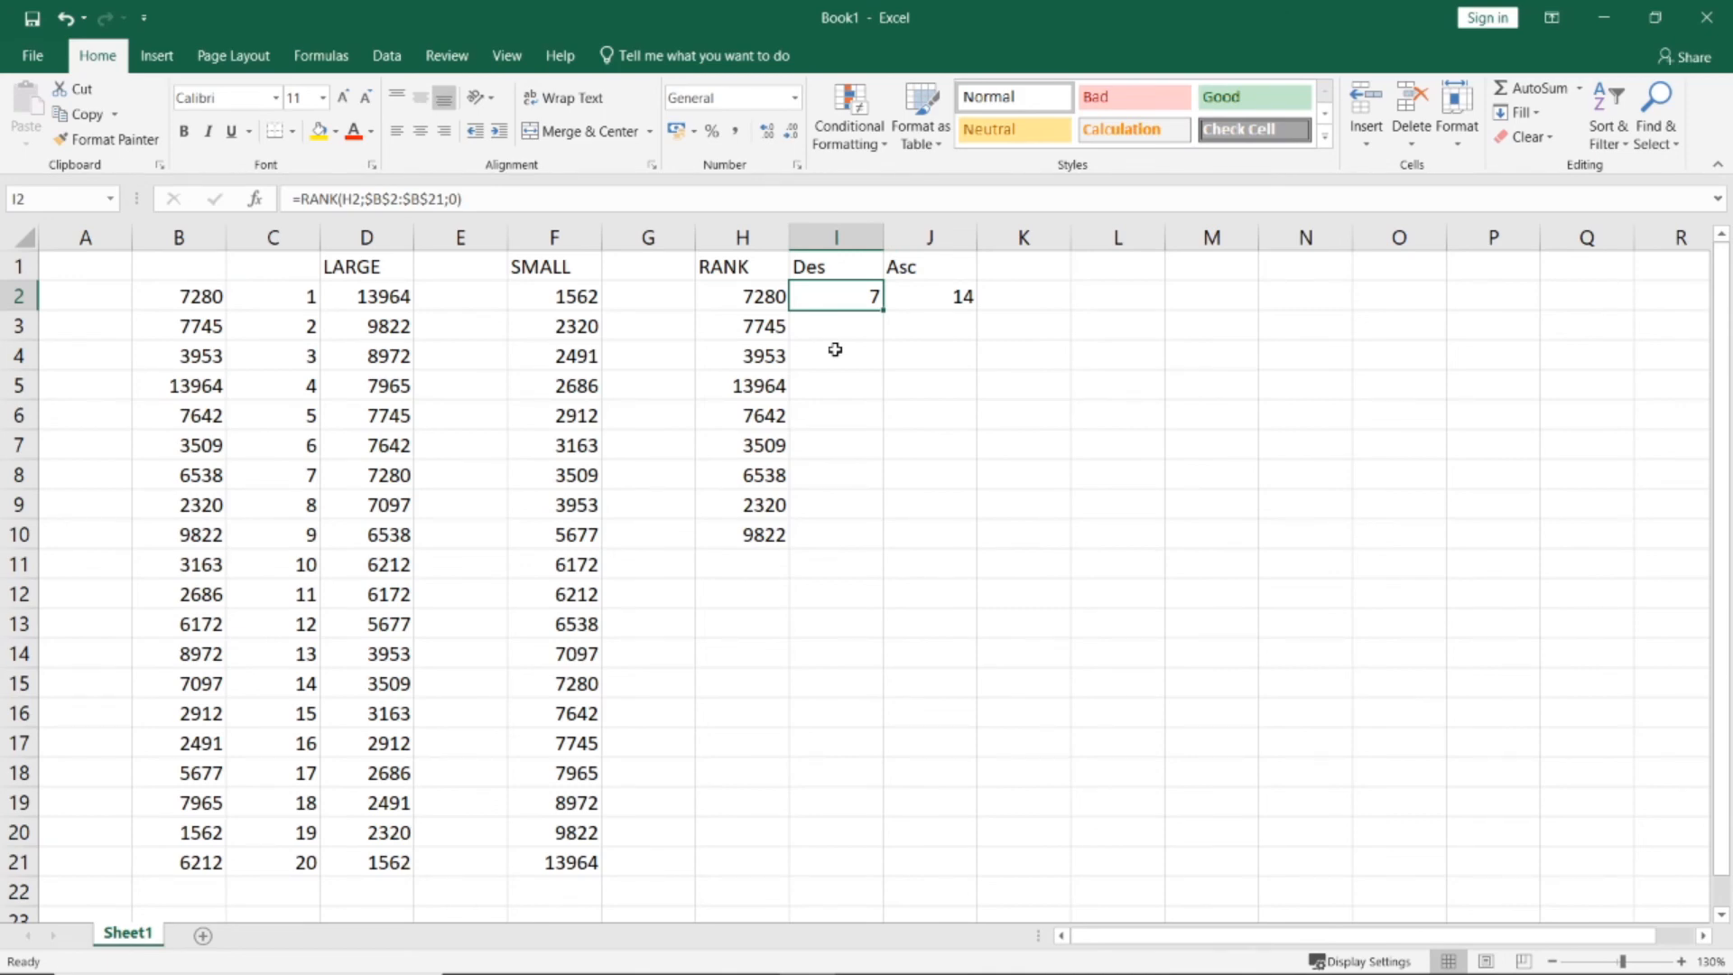
key("Right")
key("Left")
key("Up")
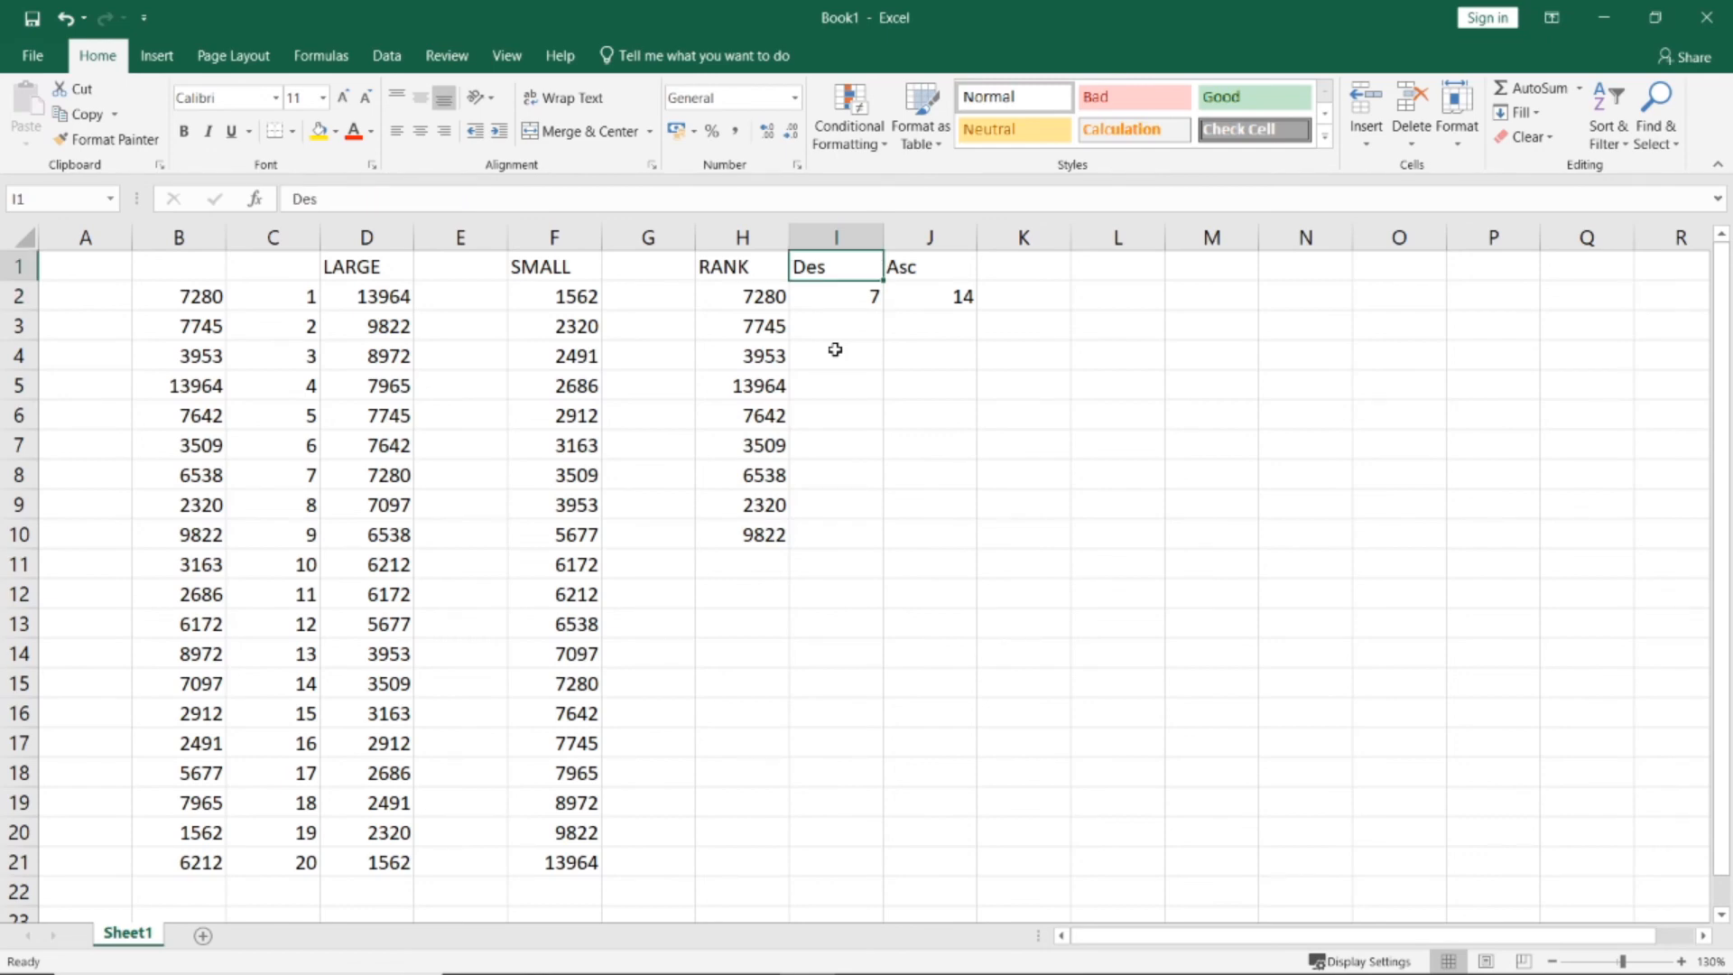
key("Right")
key("Right")
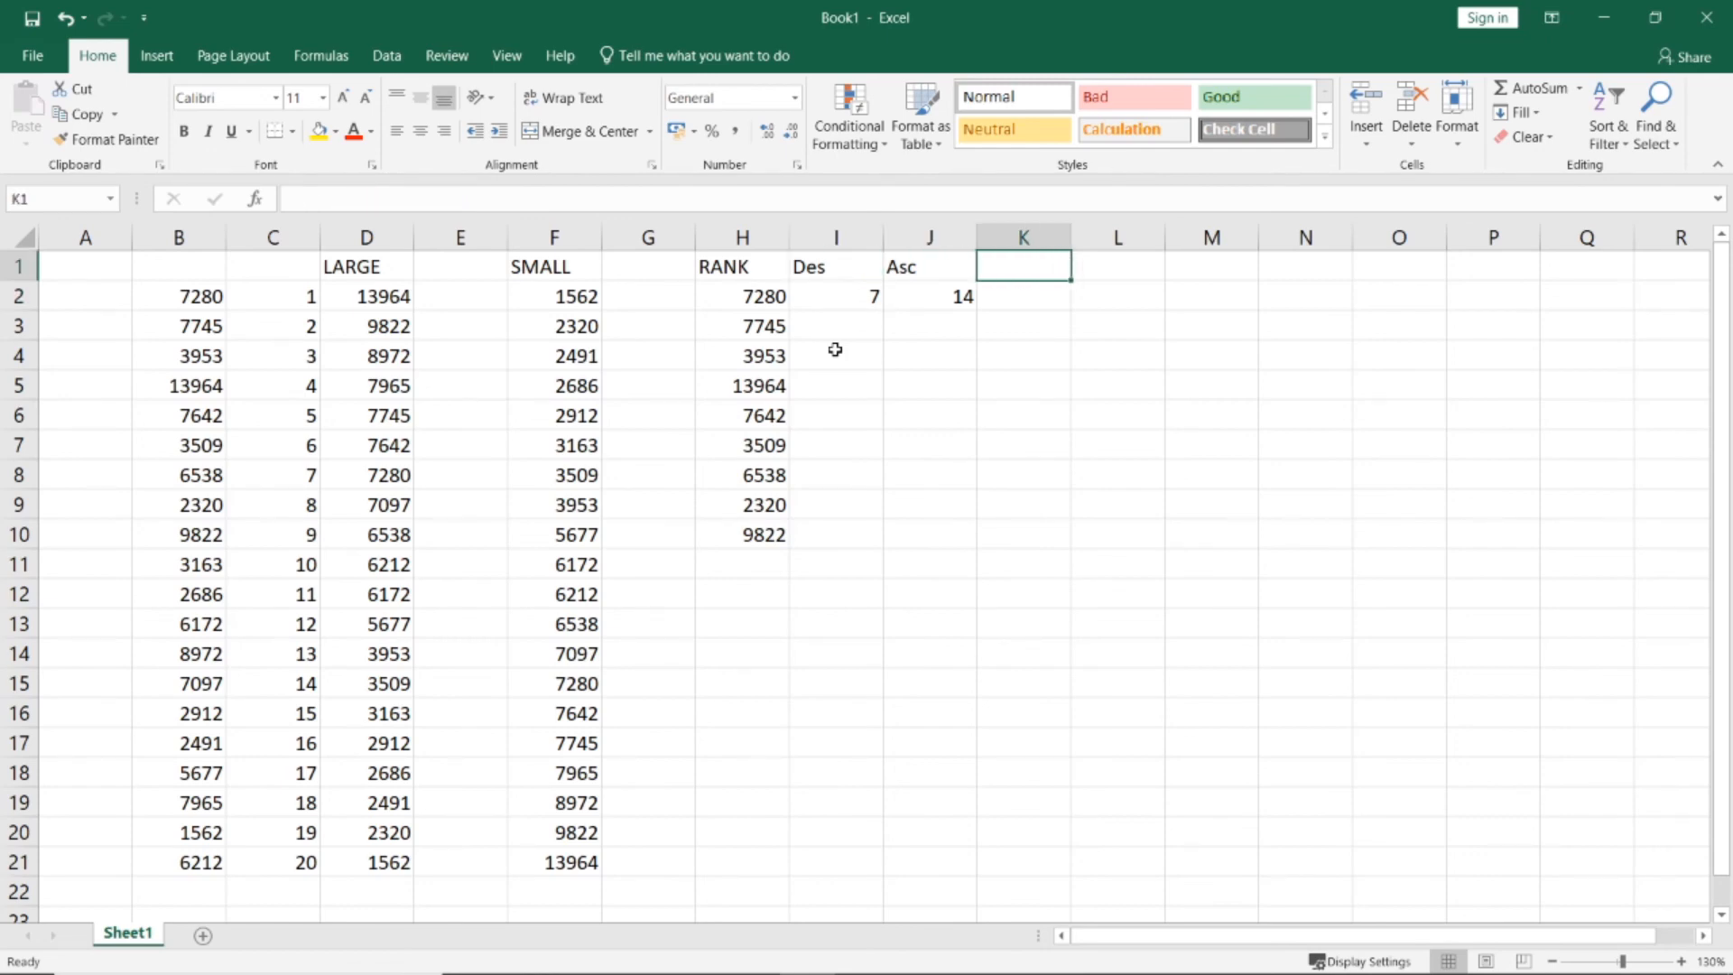
key("Left")
key("Left")
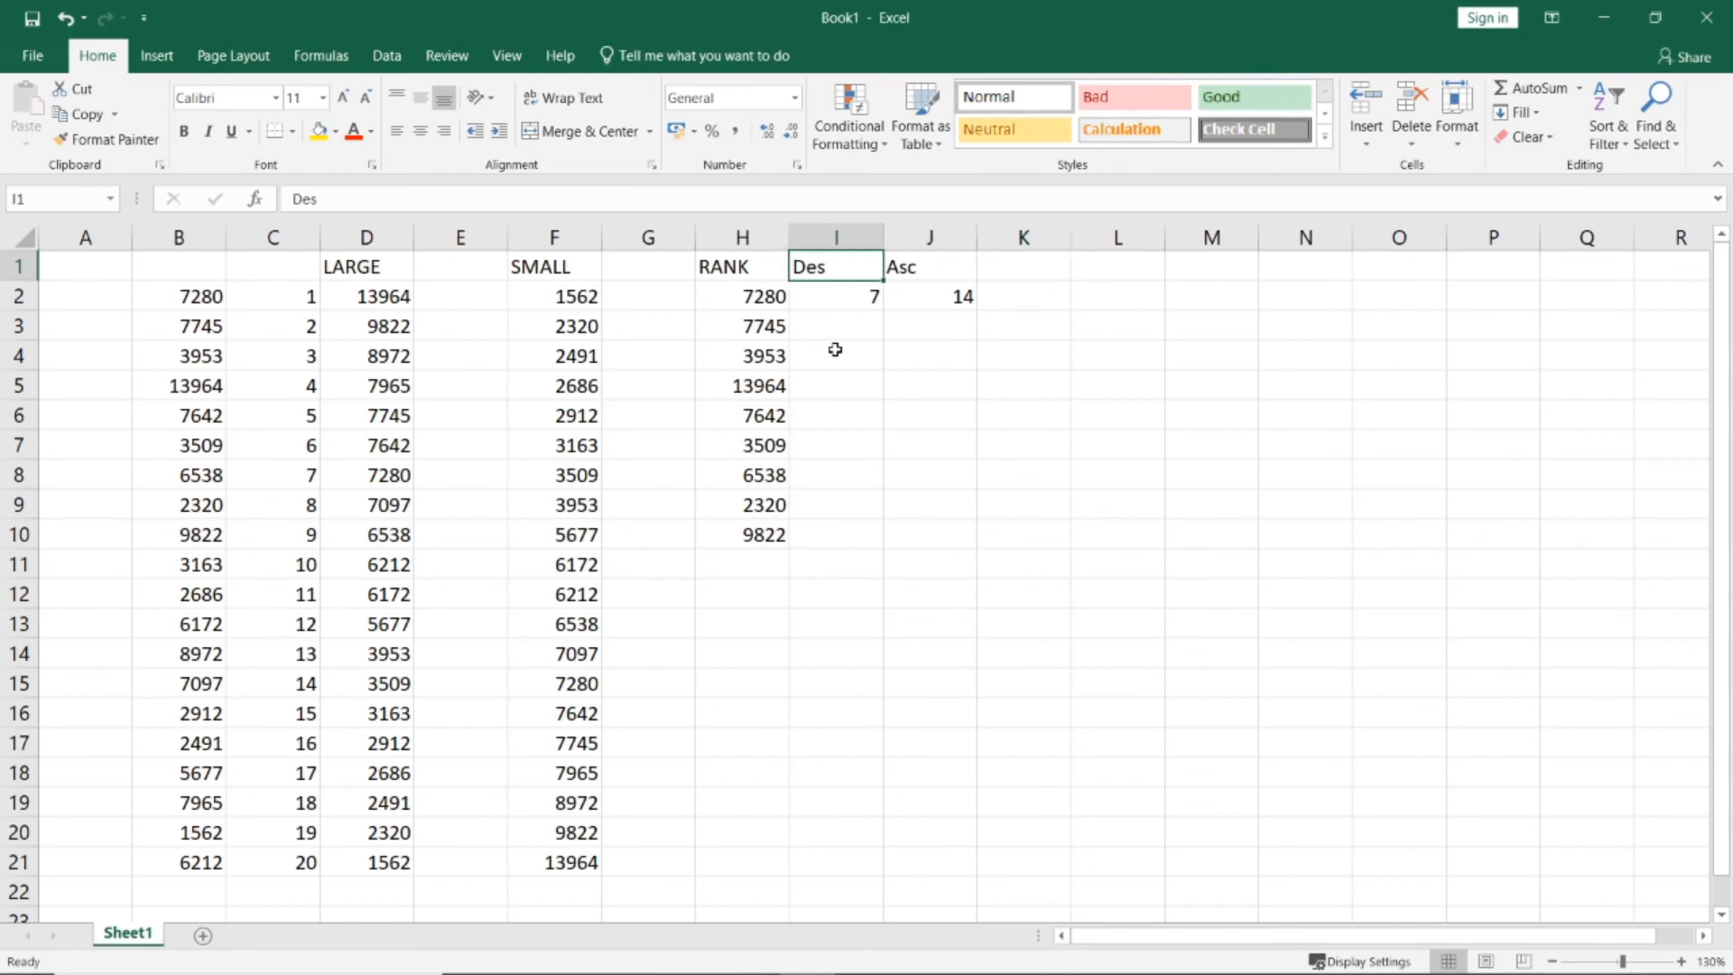
key("Left")
key("Left")
key("Left")
Fill the descending and ascending RANK formulas in I2:J2 down through row 10 for all the copied numbers
key("Right")
key("Right")
key("Right")
key("Down")
key("shift+Right")
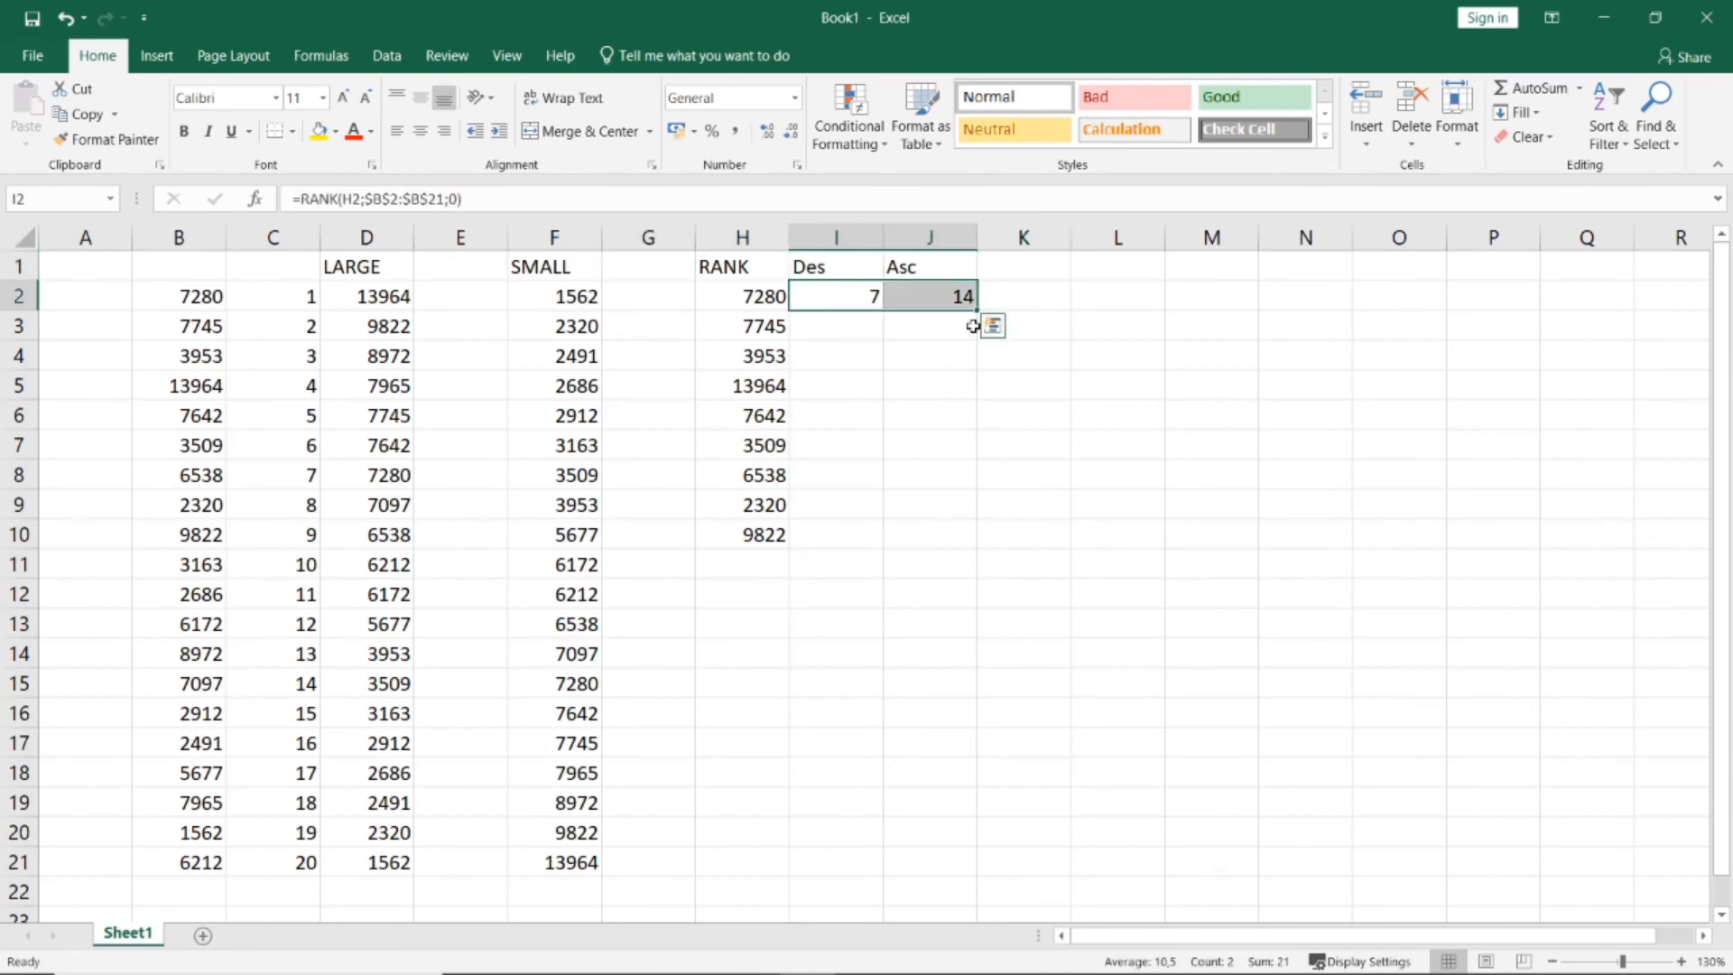
left_click_drag(978, 311, 946, 558)
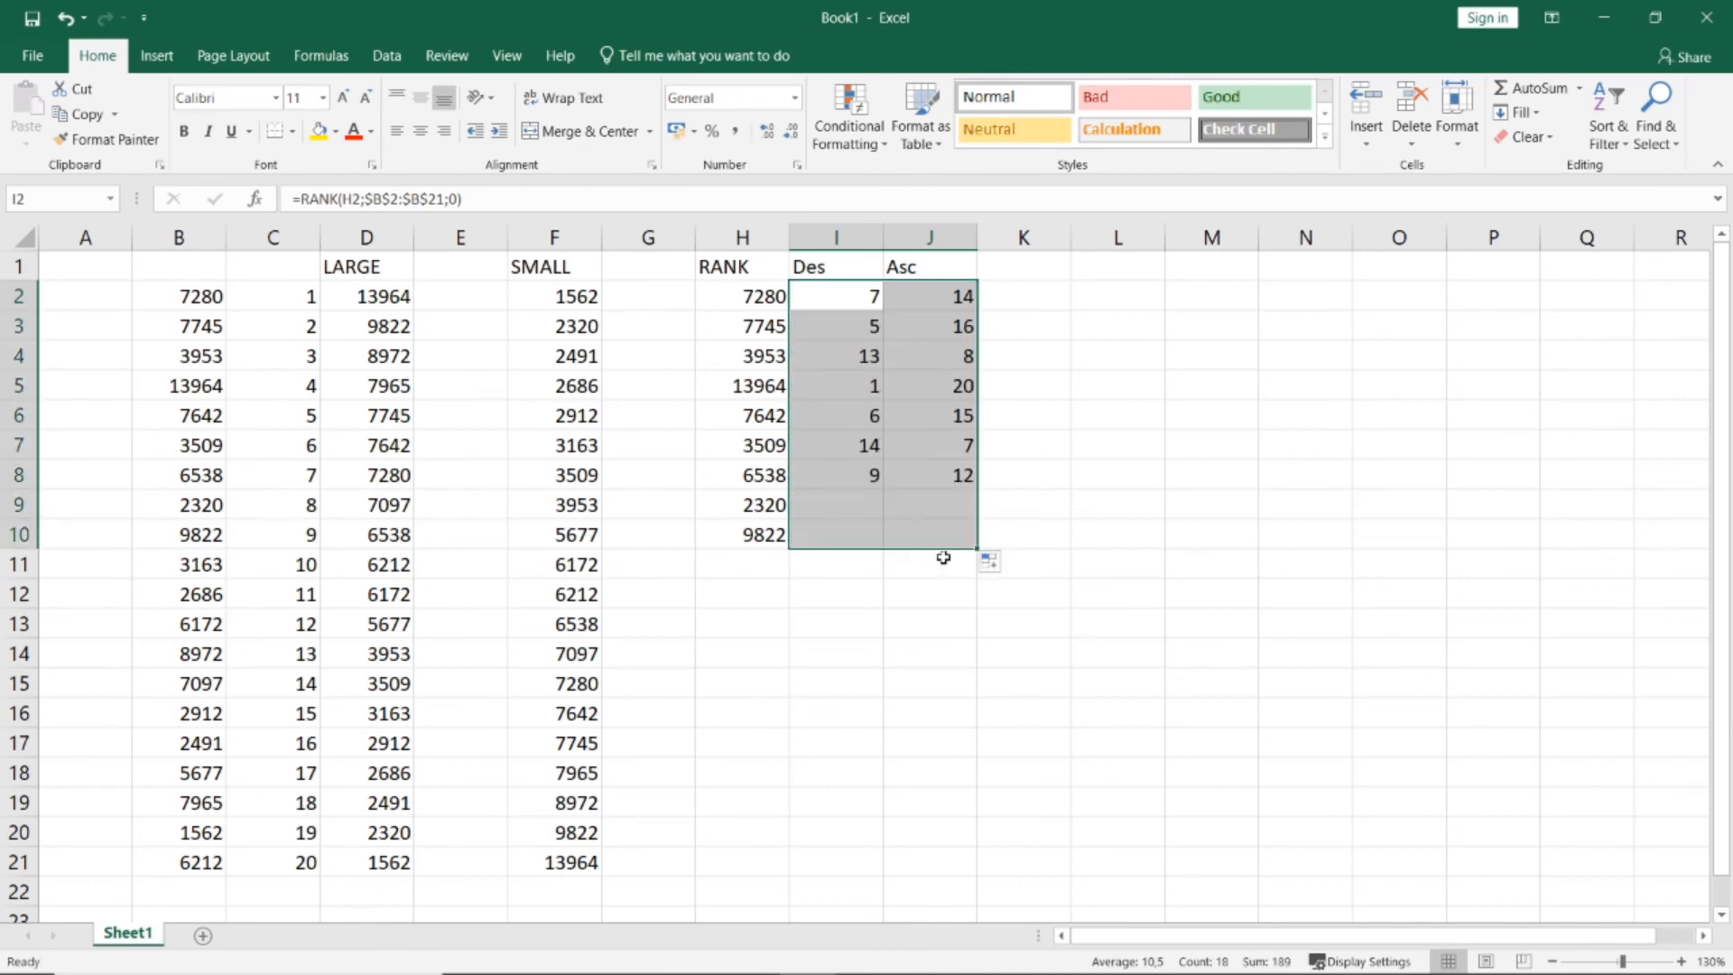
left_click(823, 389)
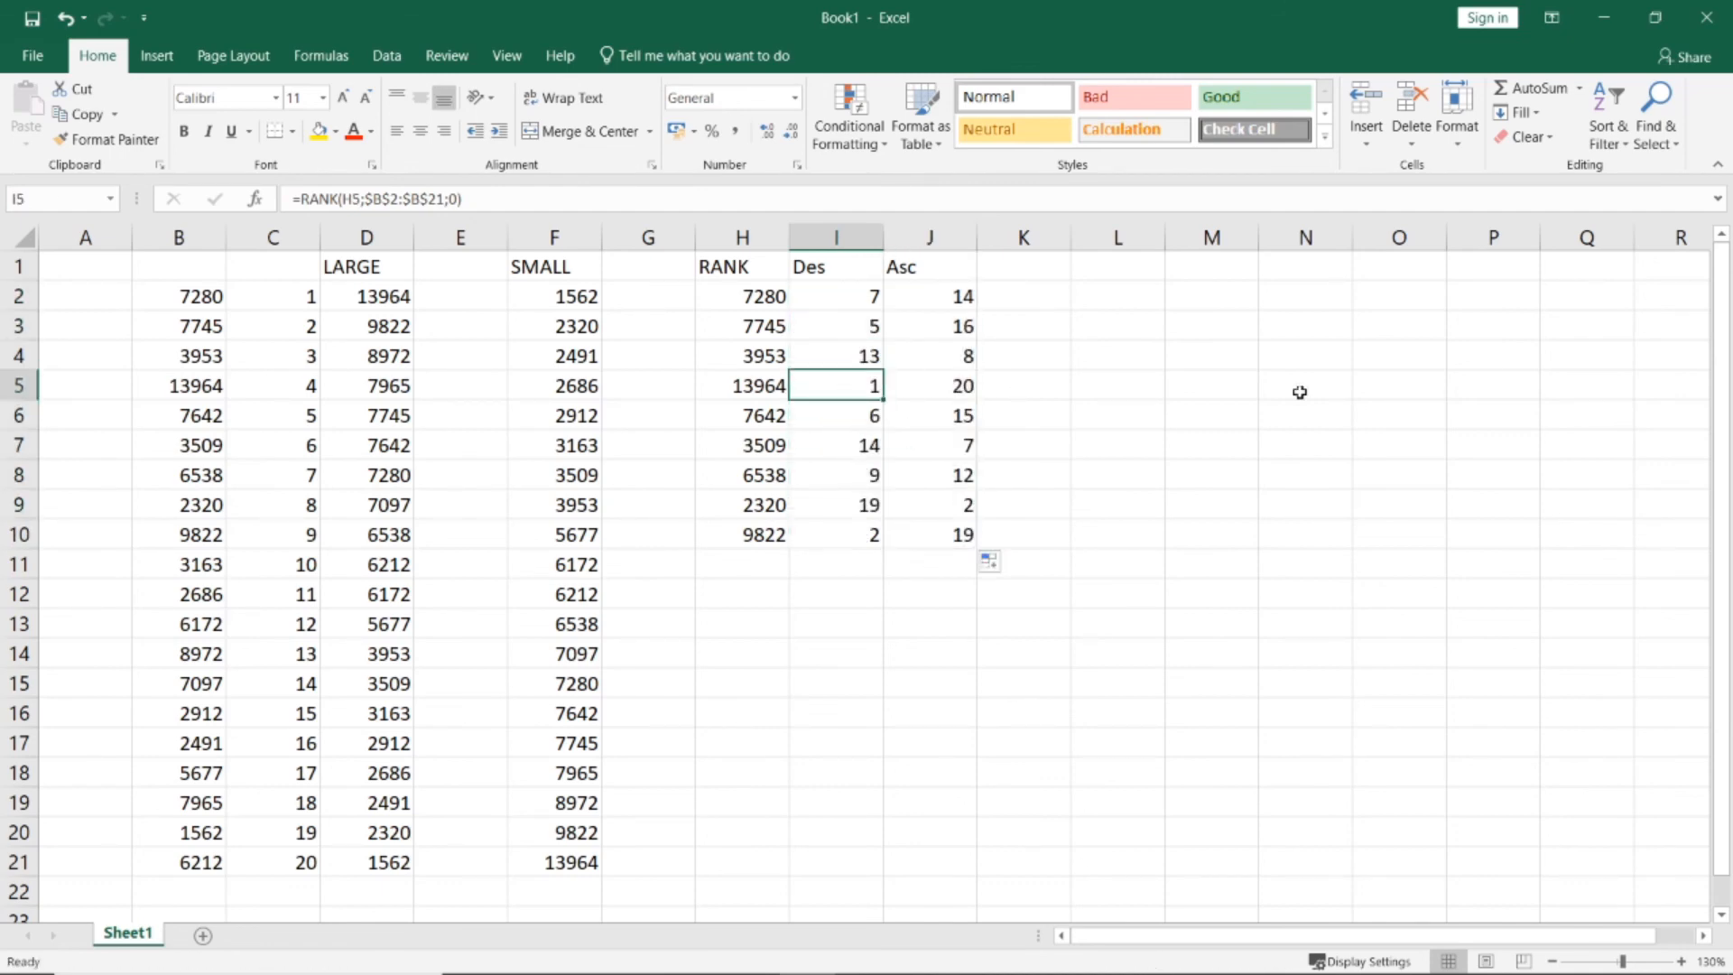